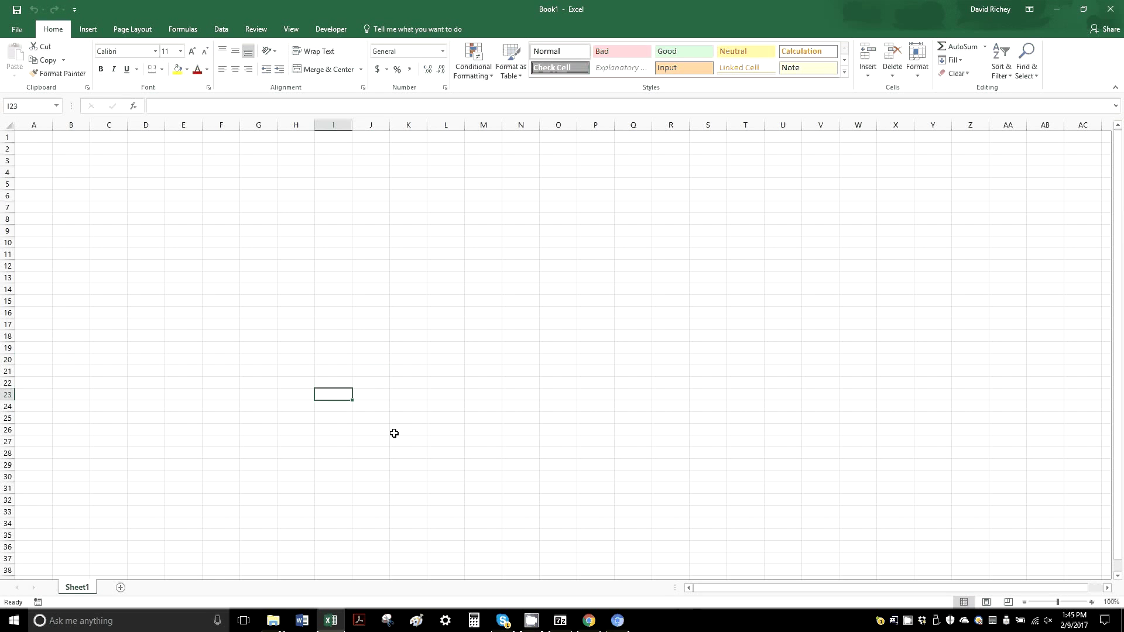
Search Yahoo Finance for 'goog' and open the Alphabet Inc. (GOOG) quote page
{"action": "left_click", "coordinate": [592, 621]}
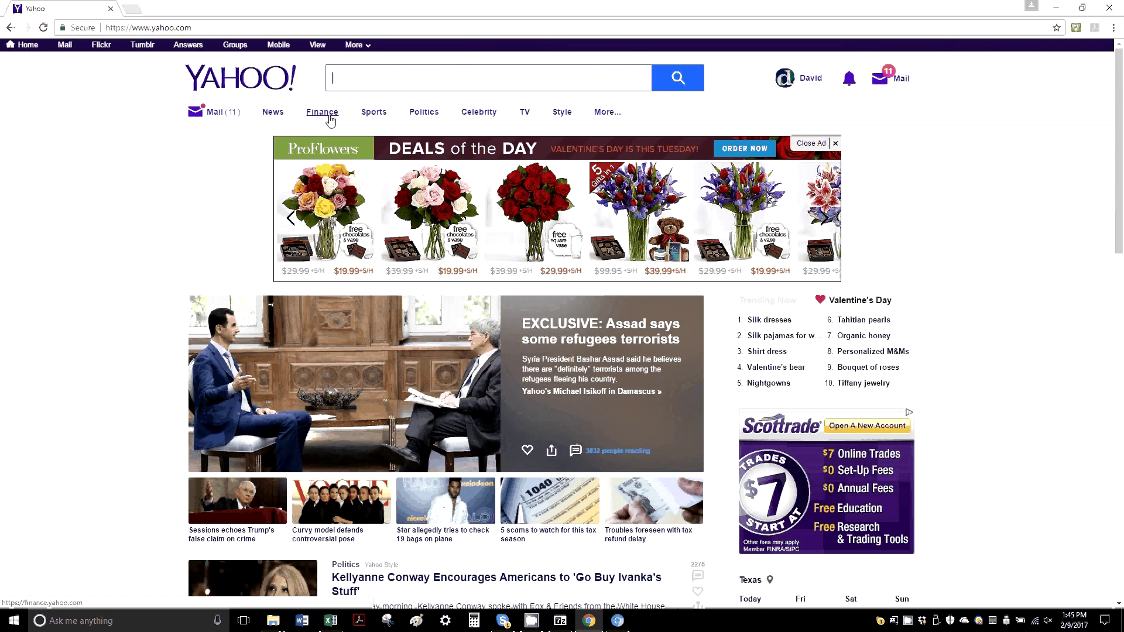
{"action": "left_click", "coordinate": [330, 121]}
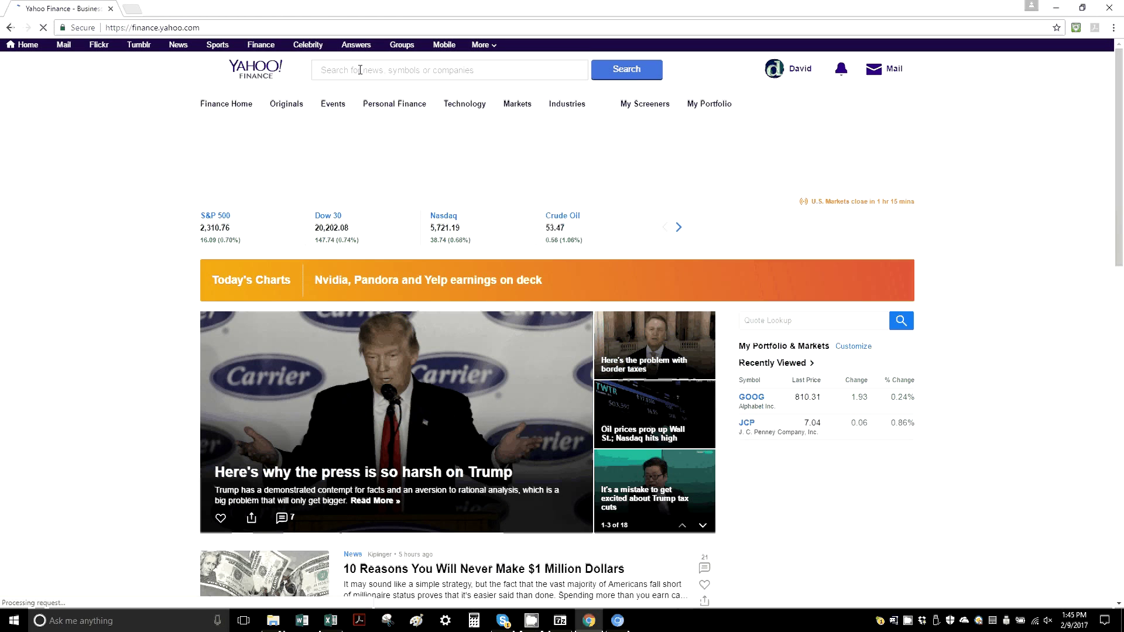
{"action": "left_click", "coordinate": [360, 70]}
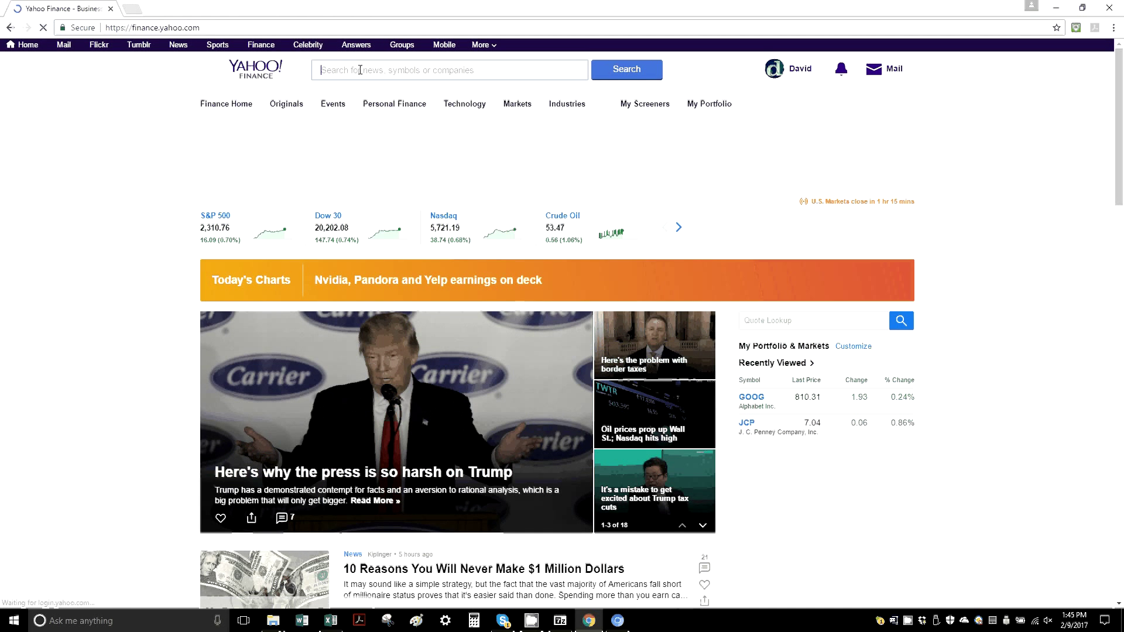
{"action": "type", "text": "goog"}
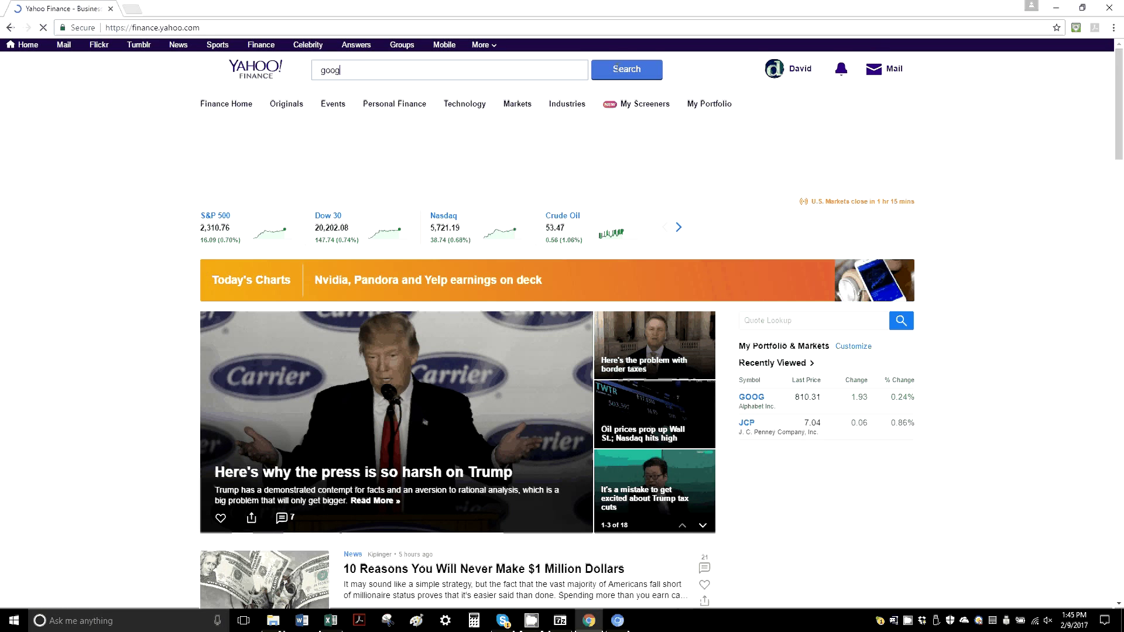
{"action": "left_click", "coordinate": [624, 75]}
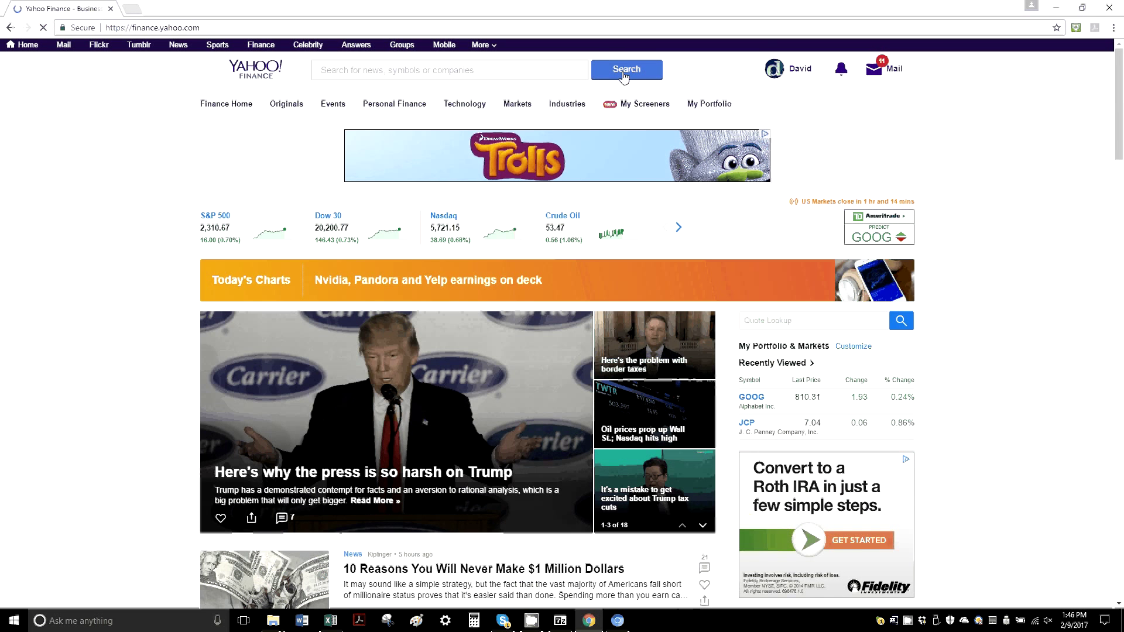
{"action": "left_click", "coordinate": [624, 70]}
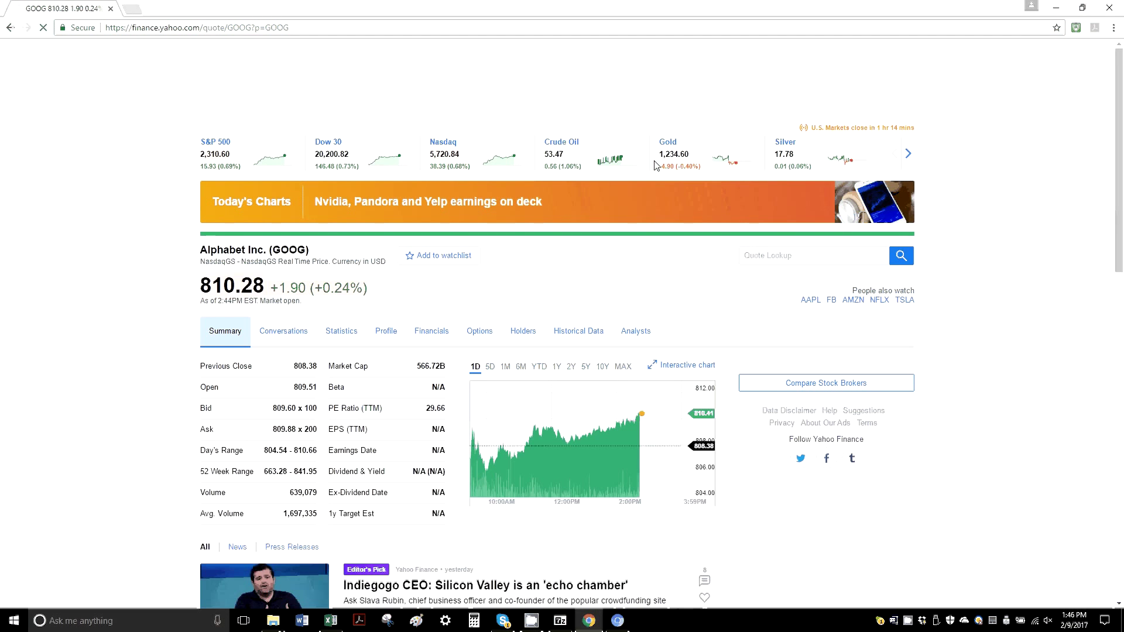
Show GOOG's Historical Data with a 5Y time period and Monthly frequency (Feb 09, 2012 – Feb 09, 2017)
{"action": "left_click", "coordinate": [589, 336]}
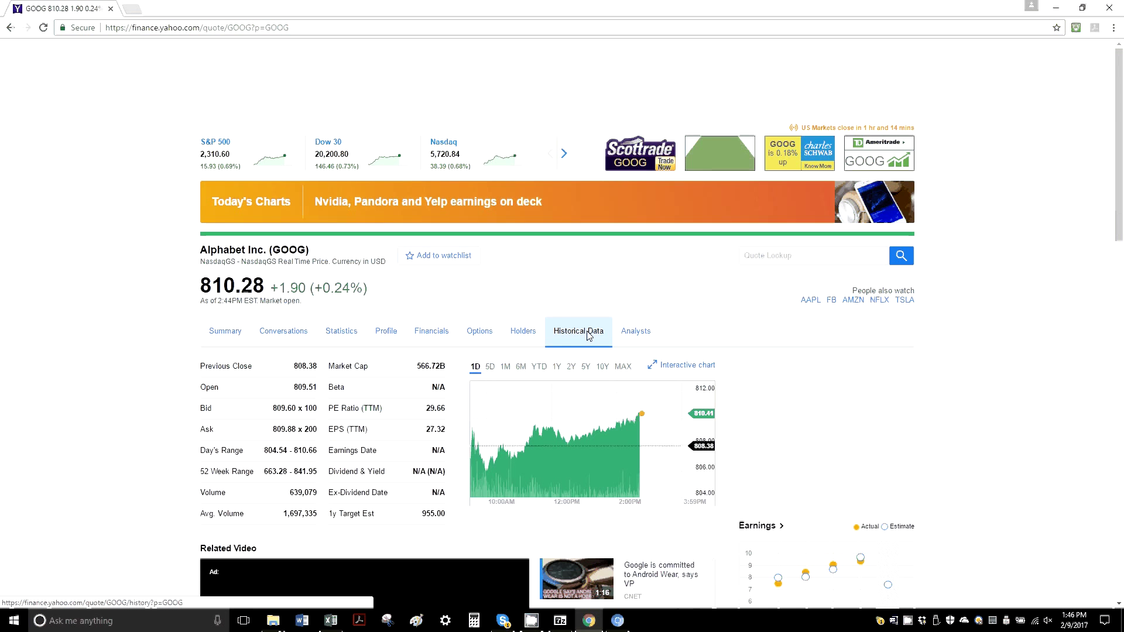
{"action": "left_click", "coordinate": [588, 333]}
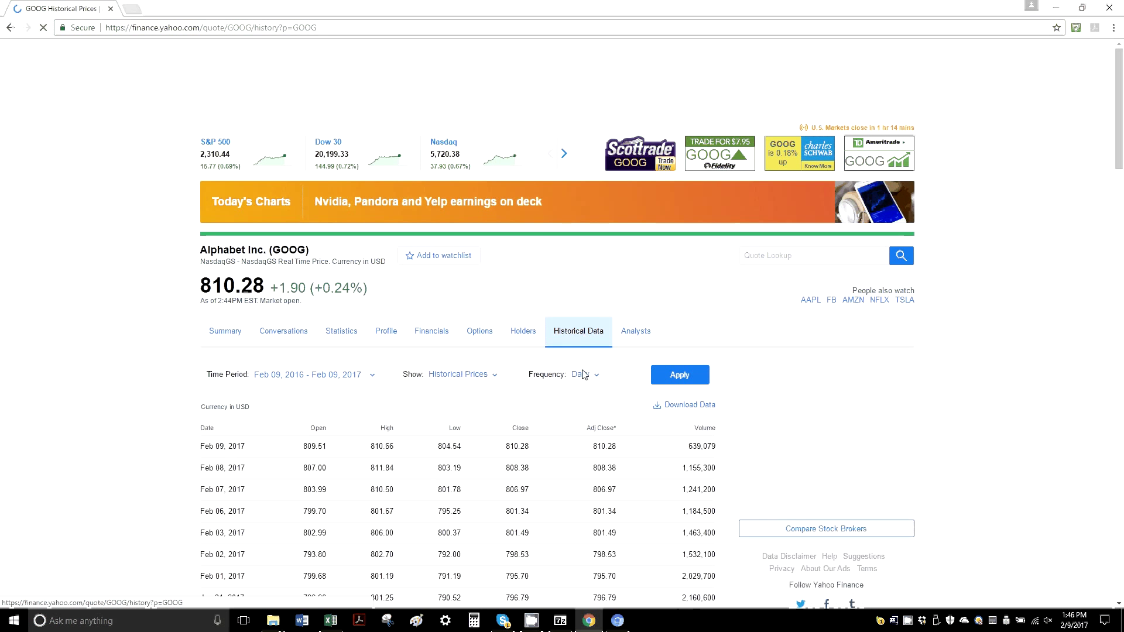
{"action": "left_click", "coordinate": [373, 375]}
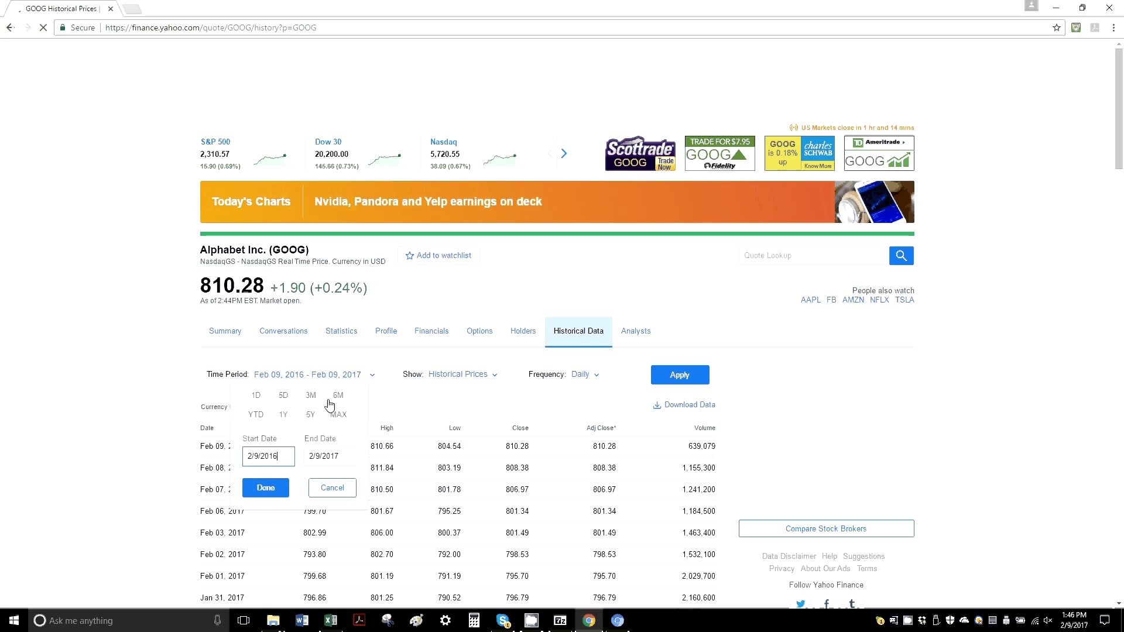
{"action": "left_click", "coordinate": [310, 414]}
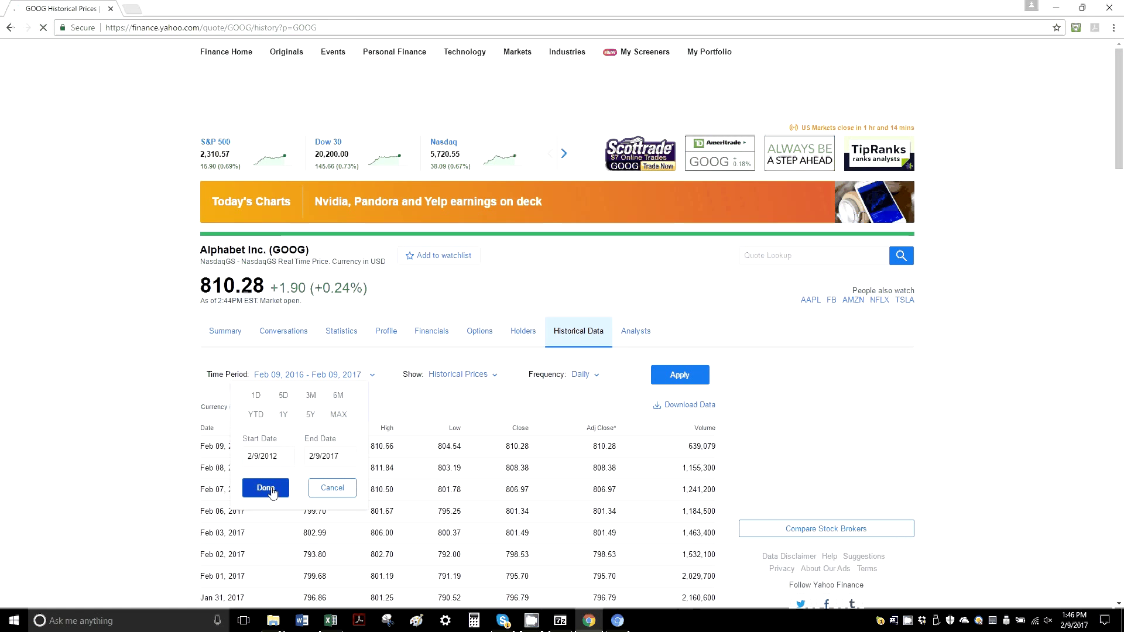
{"action": "left_click", "coordinate": [271, 491]}
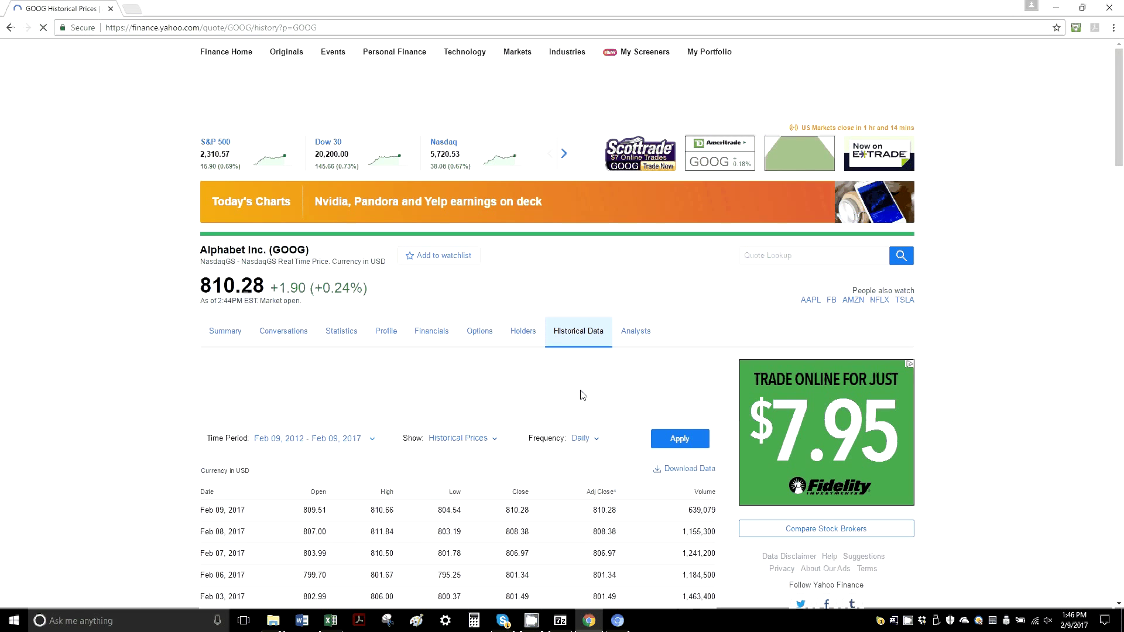
{"action": "left_click", "coordinate": [581, 438]}
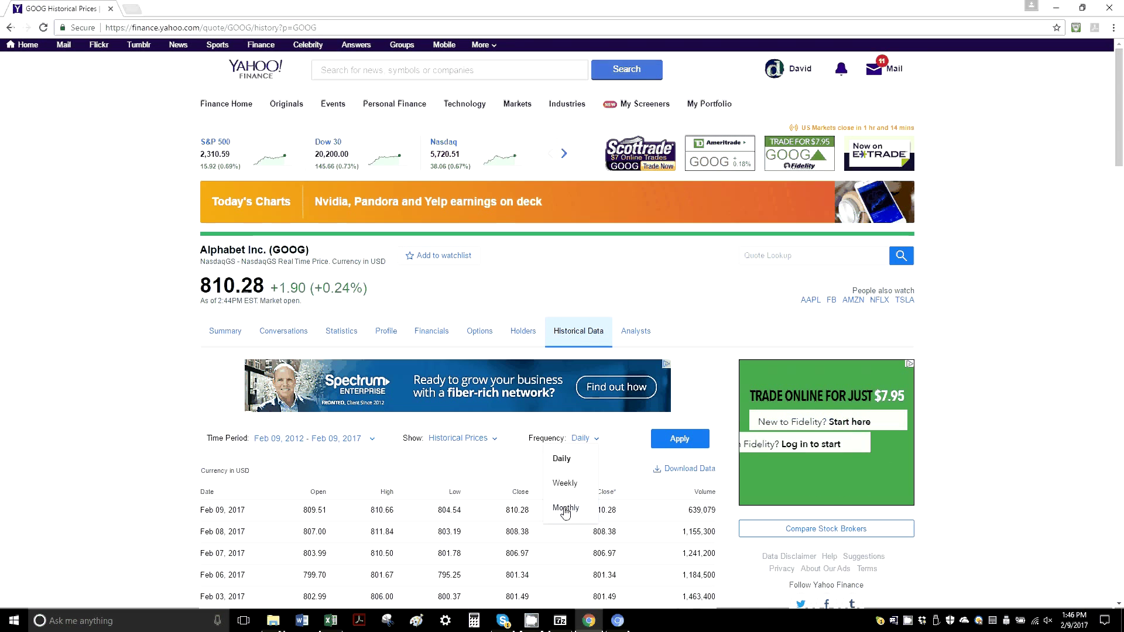
{"action": "left_click", "coordinate": [565, 508]}
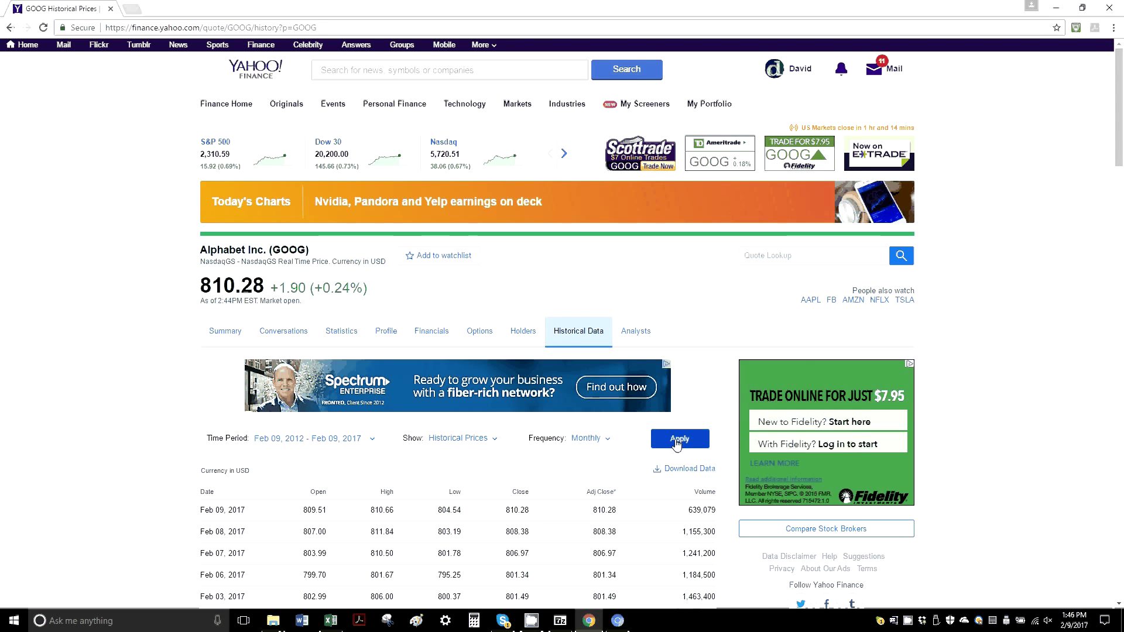
{"action": "left_click", "coordinate": [679, 439]}
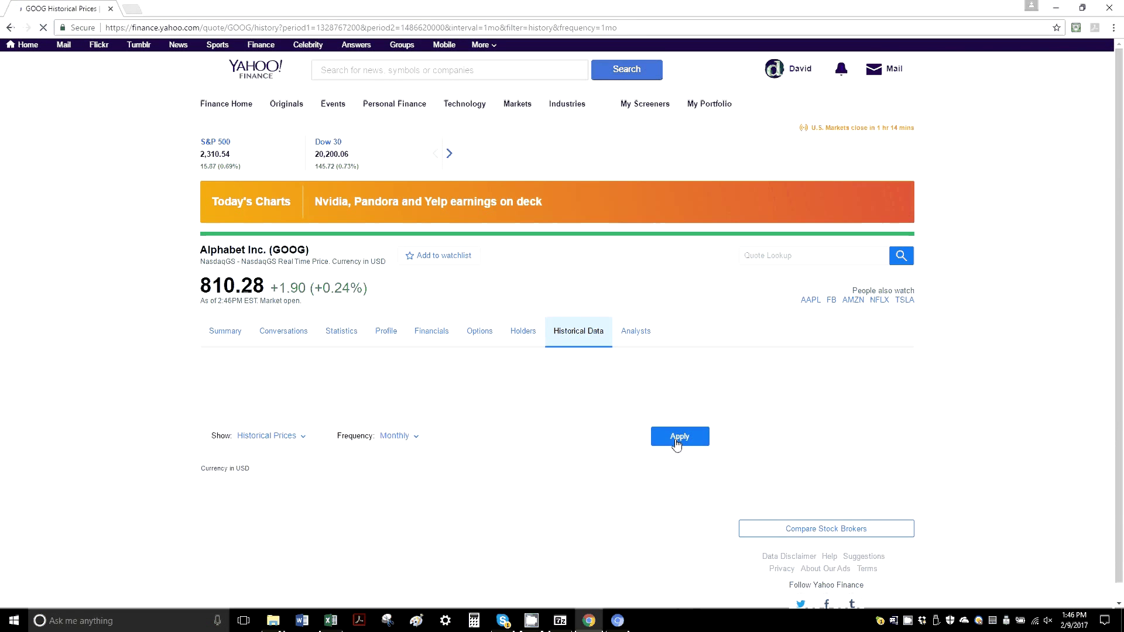
{"action": "left_click", "coordinate": [676, 440]}
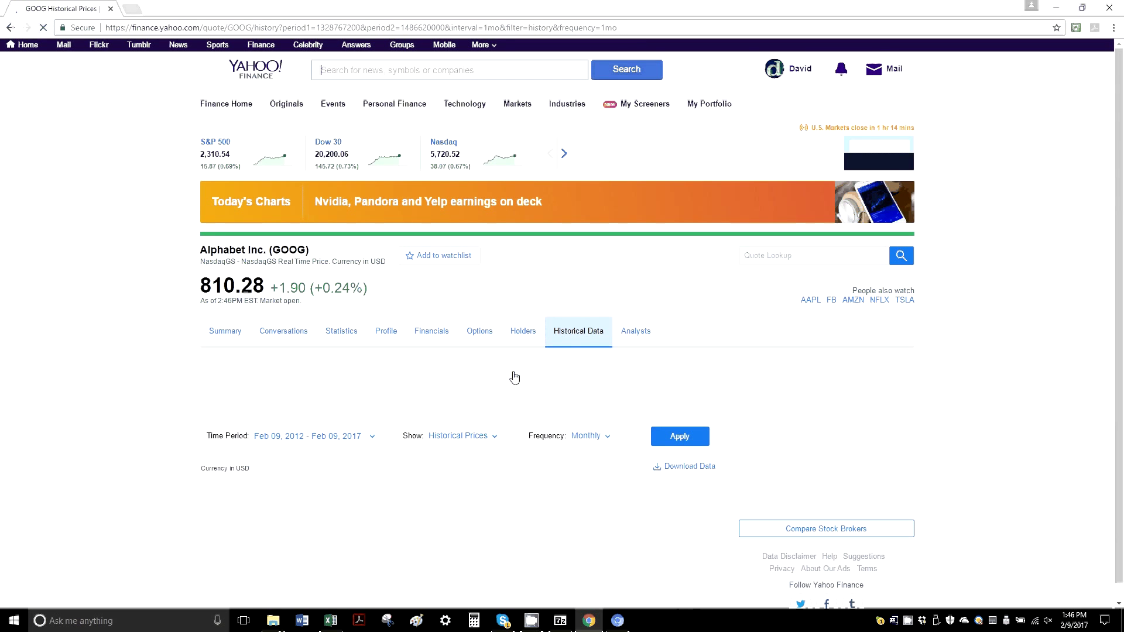
Download the monthly prices as table (1).csv, auto-fit its Date column in Excel, and return to Chrome
{"action": "left_click", "coordinate": [688, 468]}
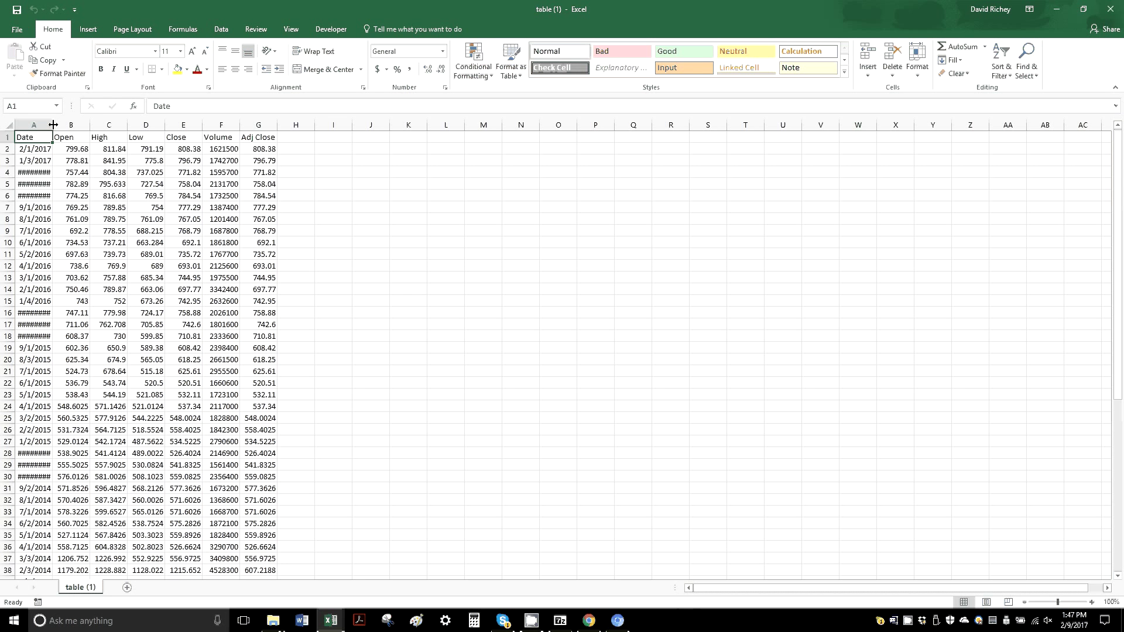
{"action": "double_click", "coordinate": [52, 124]}
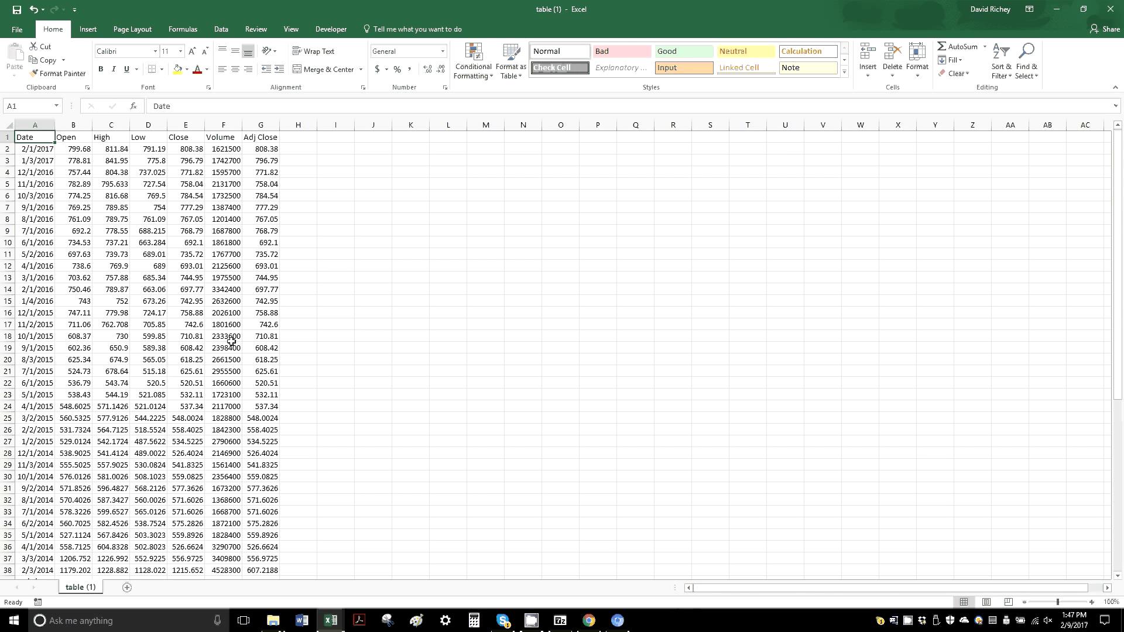
{"action": "left_click", "coordinate": [618, 625]}
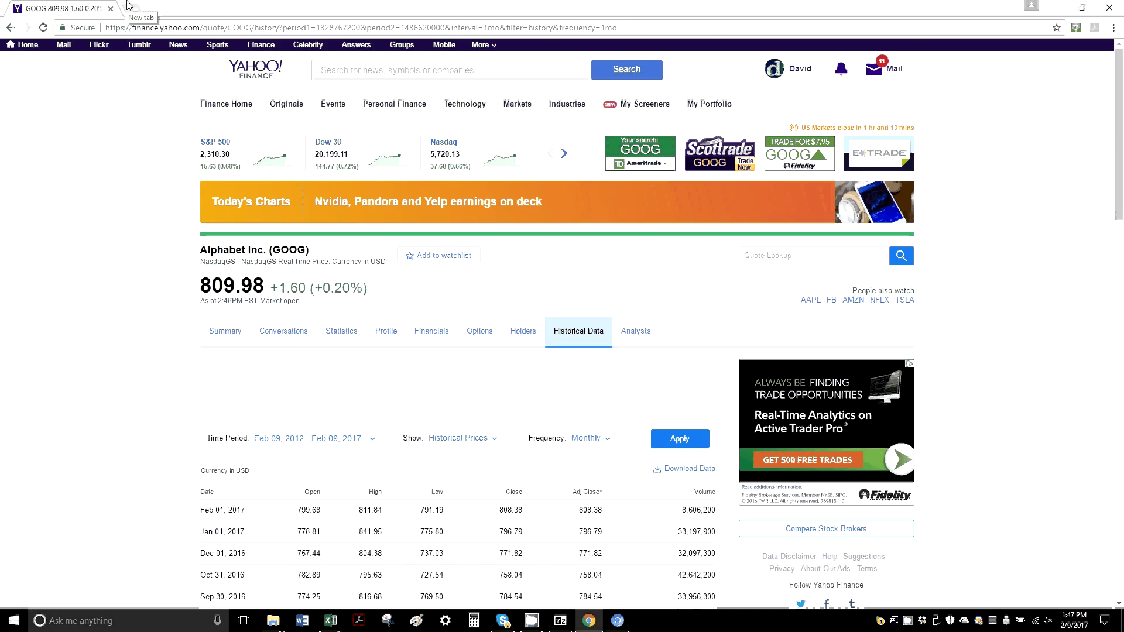
Search 'fama french data' and download the Fama/French 3 Factors CSV from Kenneth French's Data Library
{"action": "left_click", "coordinate": [129, 6]}
{"action": "type", "text": "f"}
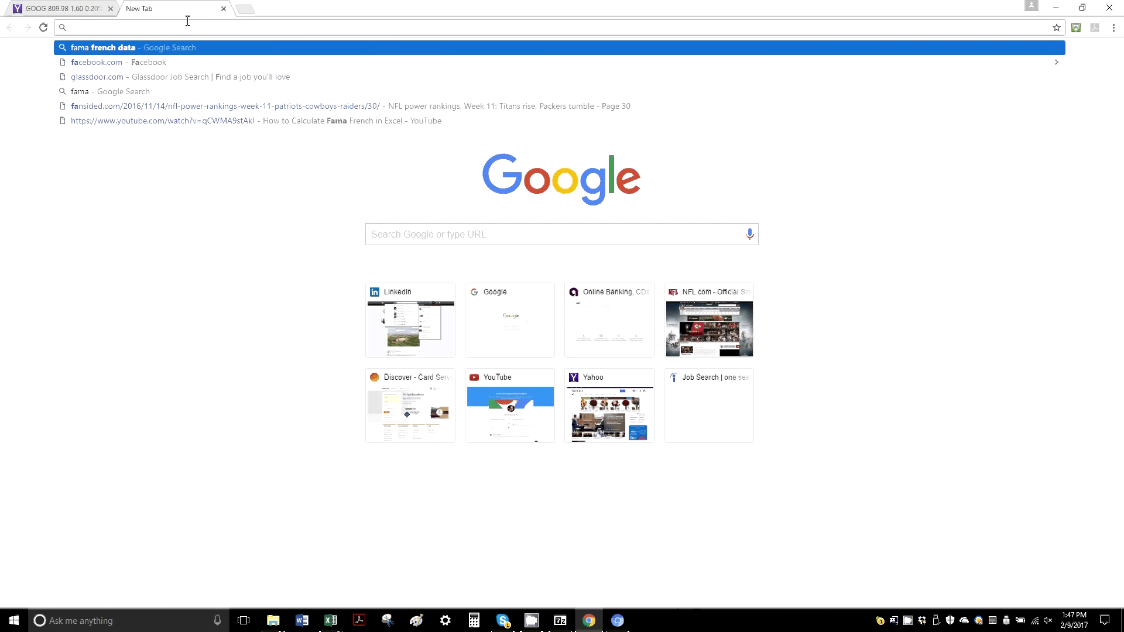
{"action": "key", "text": "Return"}
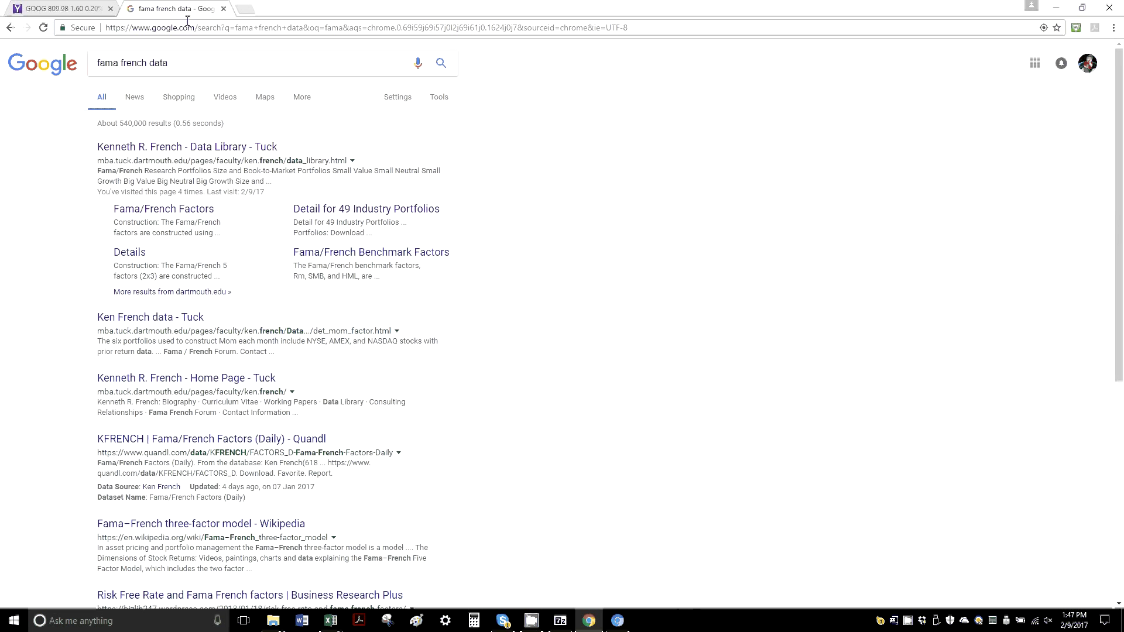
{"action": "left_click", "coordinate": [198, 147]}
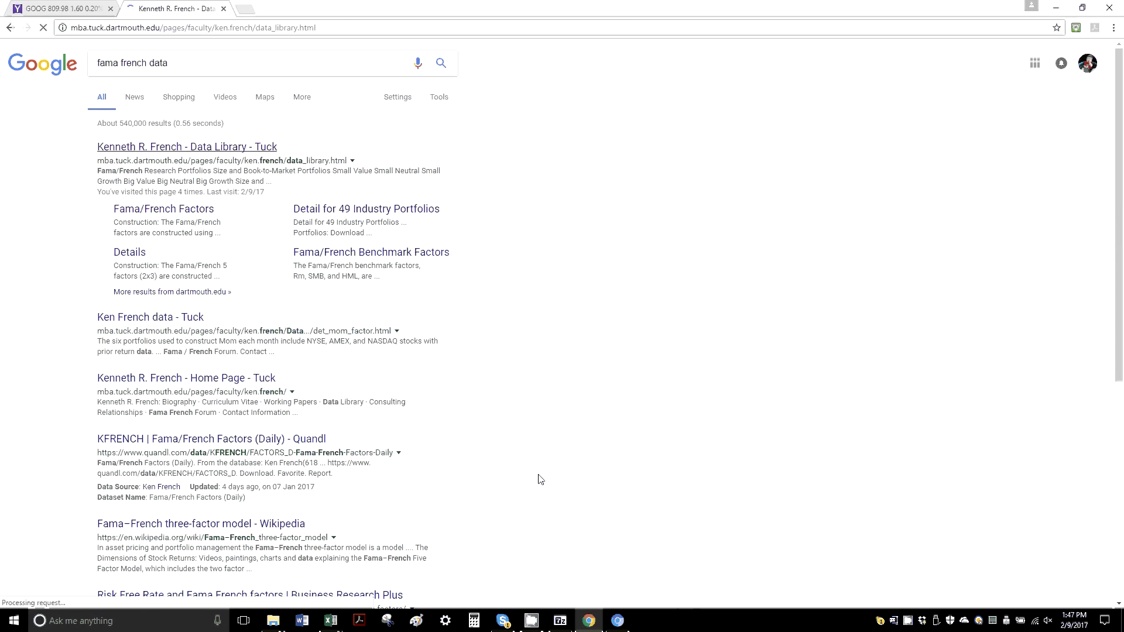
{"action": "scroll", "coordinate": [378, 456], "scroll_direction": "down", "scroll_amount": 1}
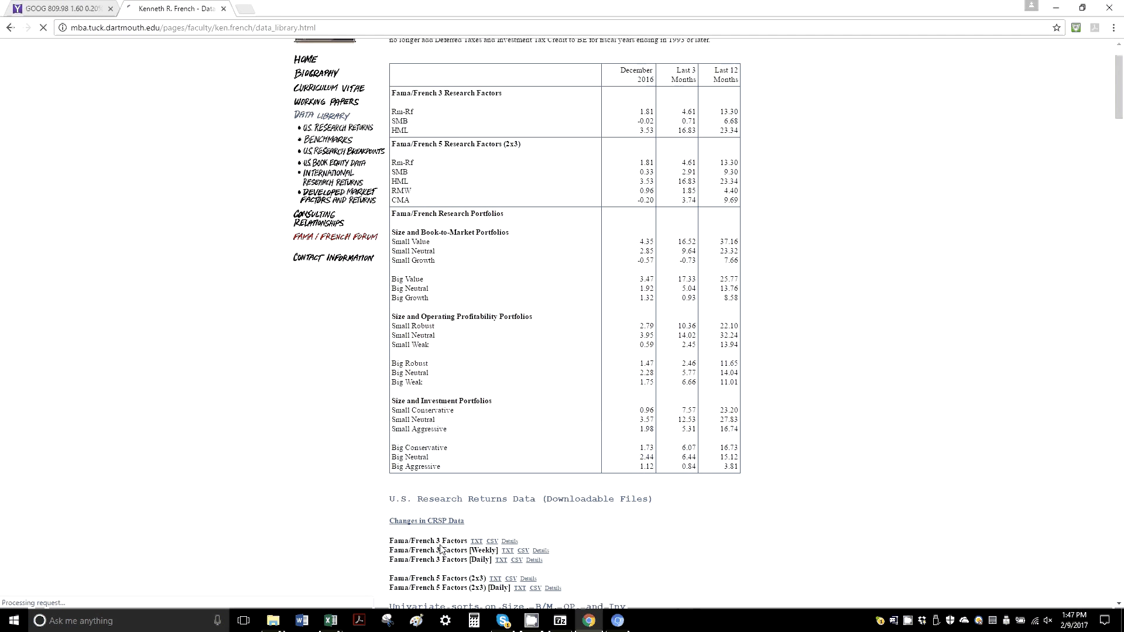
{"action": "left_click", "coordinate": [492, 542]}
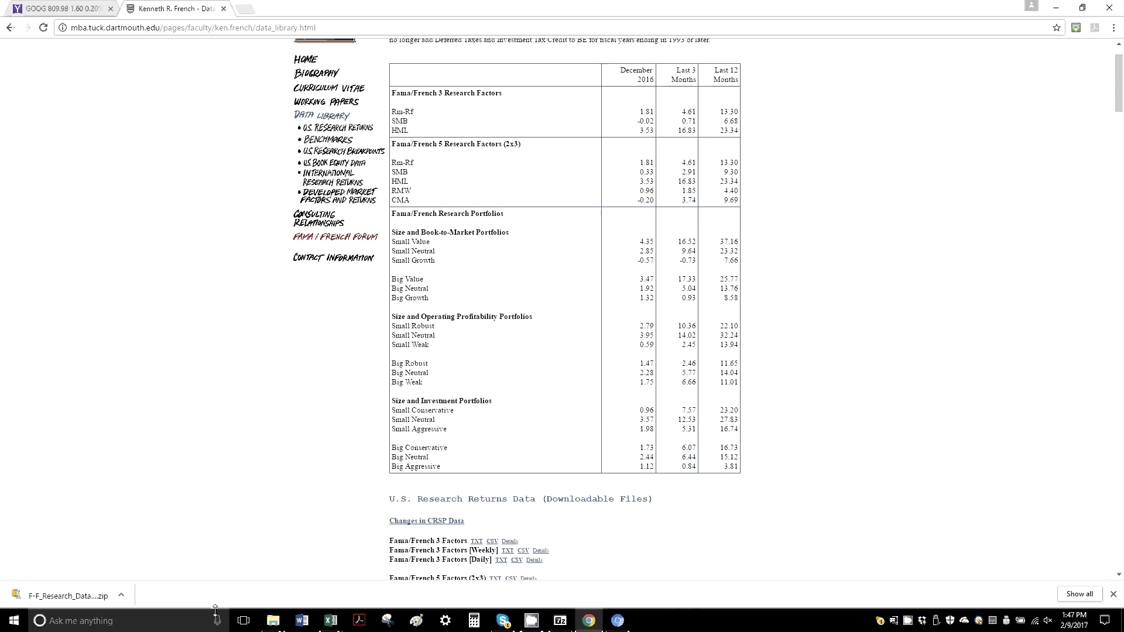
Cut F-F_Research_Data_Factors_CSV.zip from Downloads, paste it into D:\Fama French, and open 7-Zip File Manager
{"action": "left_click", "coordinate": [266, 619]}
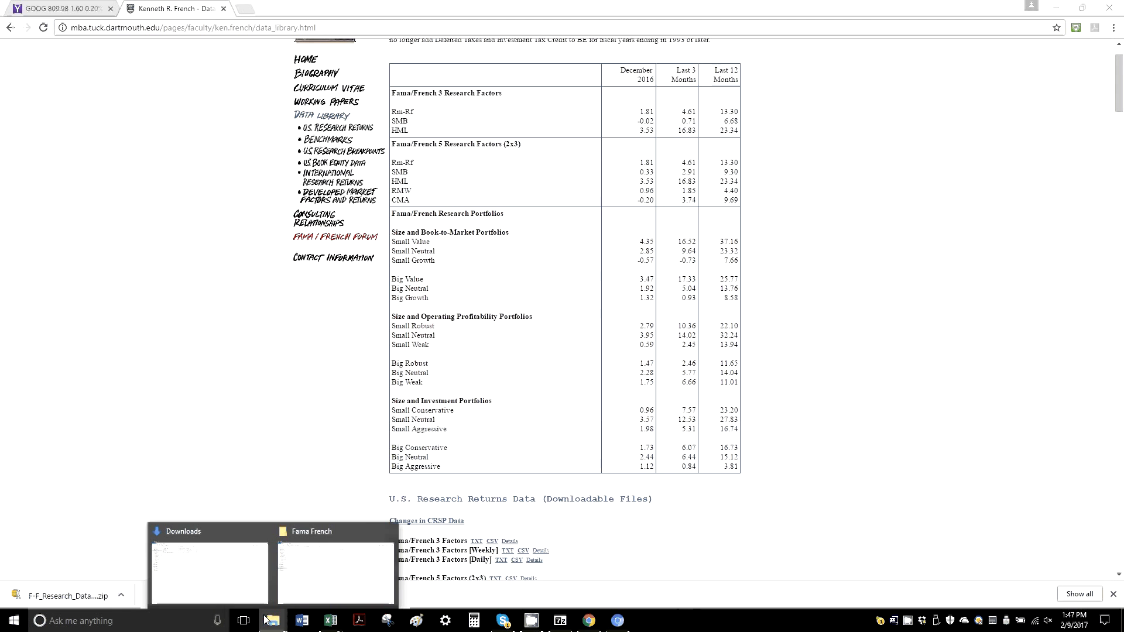
{"action": "left_click", "coordinate": [210, 571]}
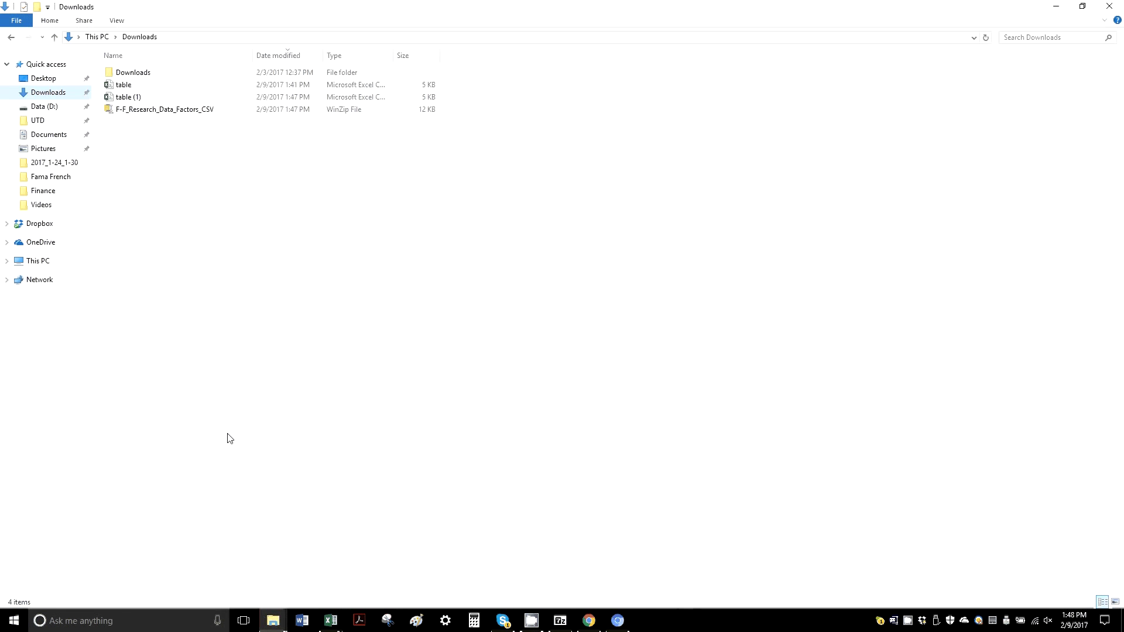
{"action": "right_click", "coordinate": [163, 111]}
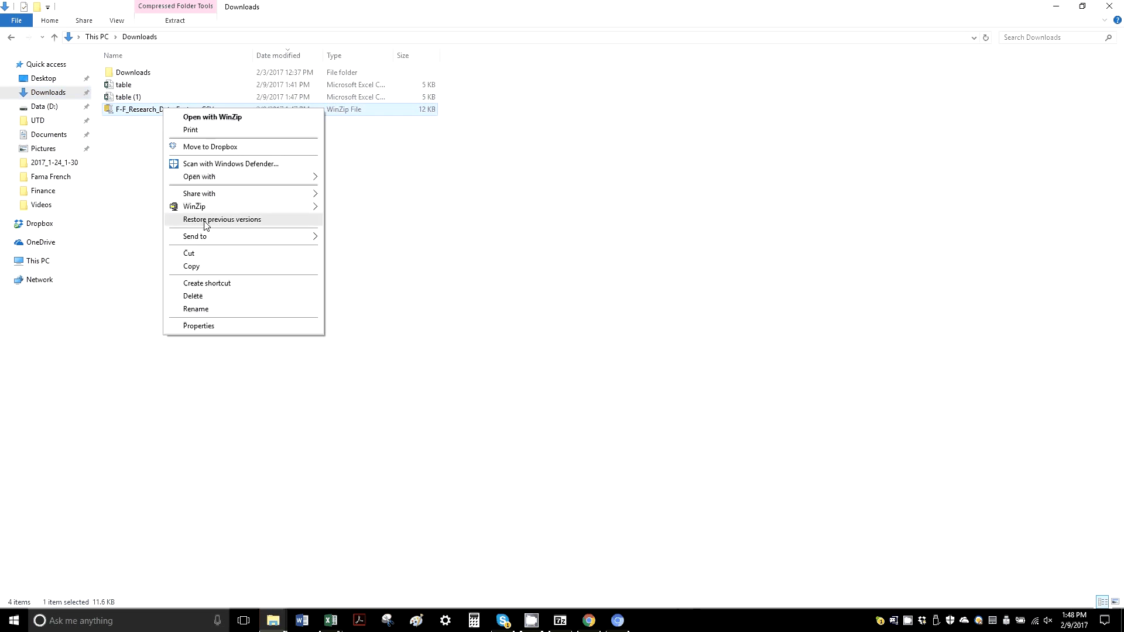
{"action": "left_click", "coordinate": [206, 266]}
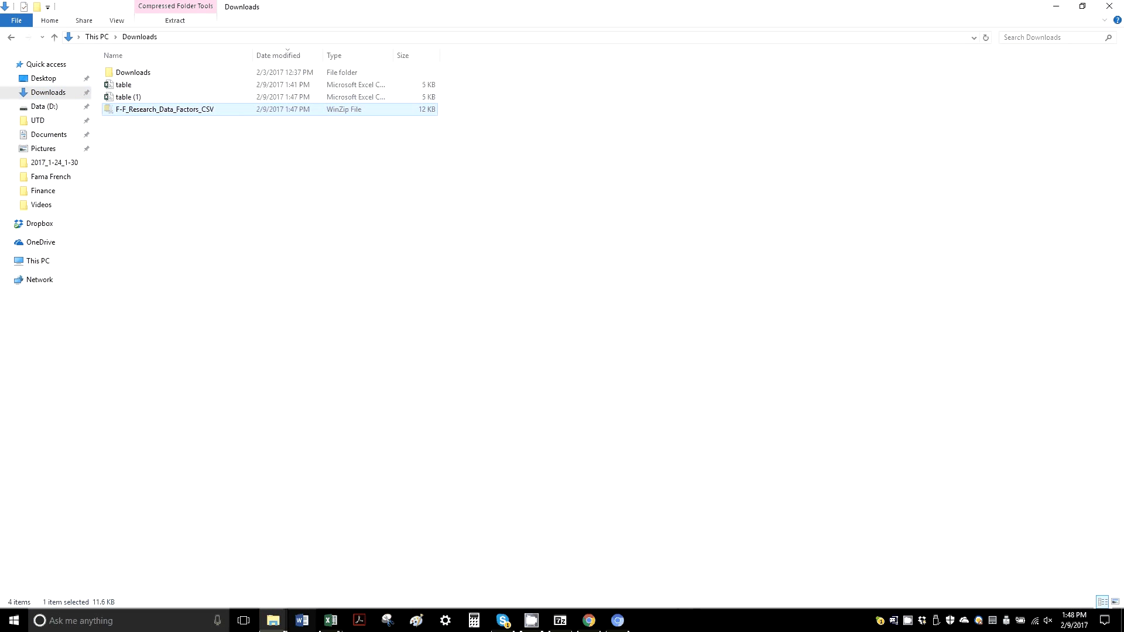
{"action": "left_click", "coordinate": [280, 619]}
{"action": "left_click", "coordinate": [336, 571]}
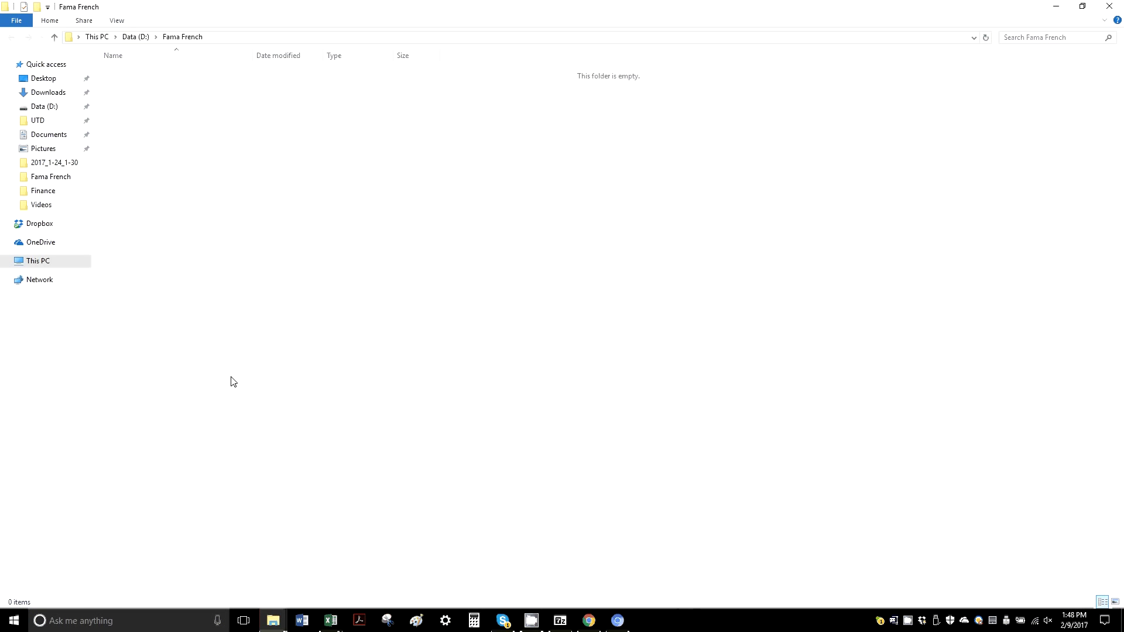
{"action": "key", "text": "ctrl+v"}
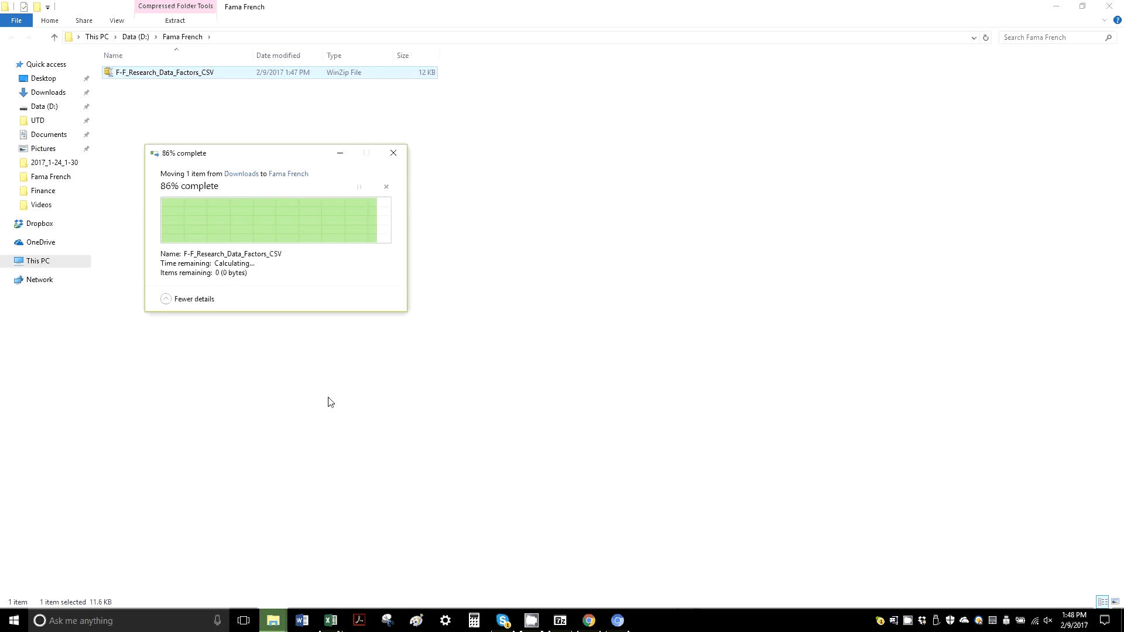
{"action": "left_click", "coordinate": [560, 620]}
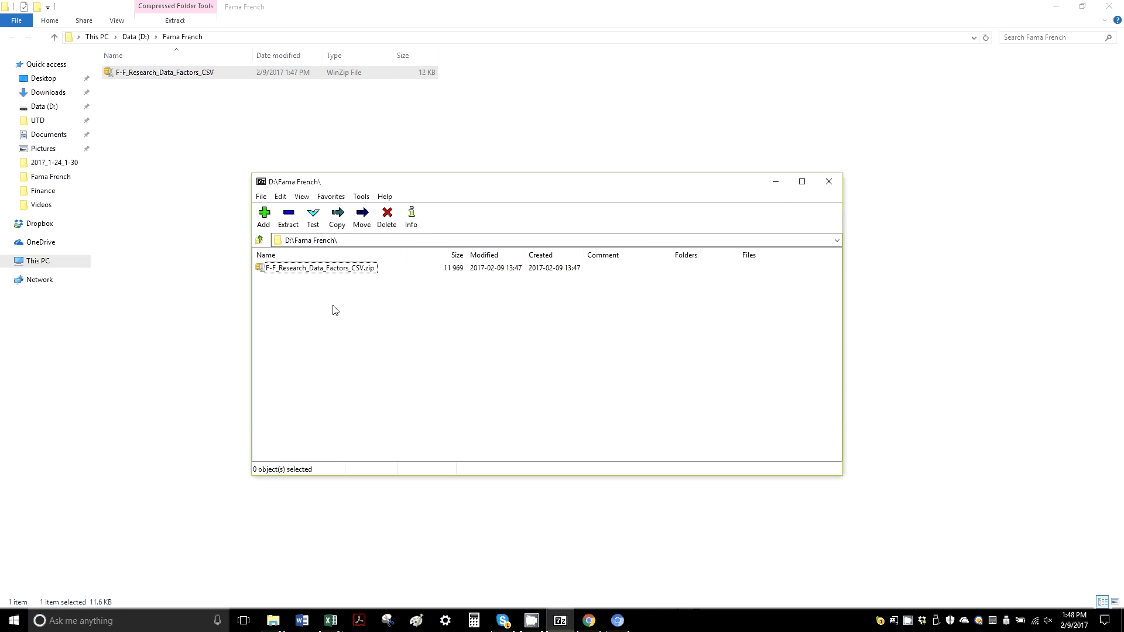
Extract F-F_Research_Data_Factors_CSV.zip into the Fama French folder with 7-Zip
{"action": "left_click", "coordinate": [309, 269]}
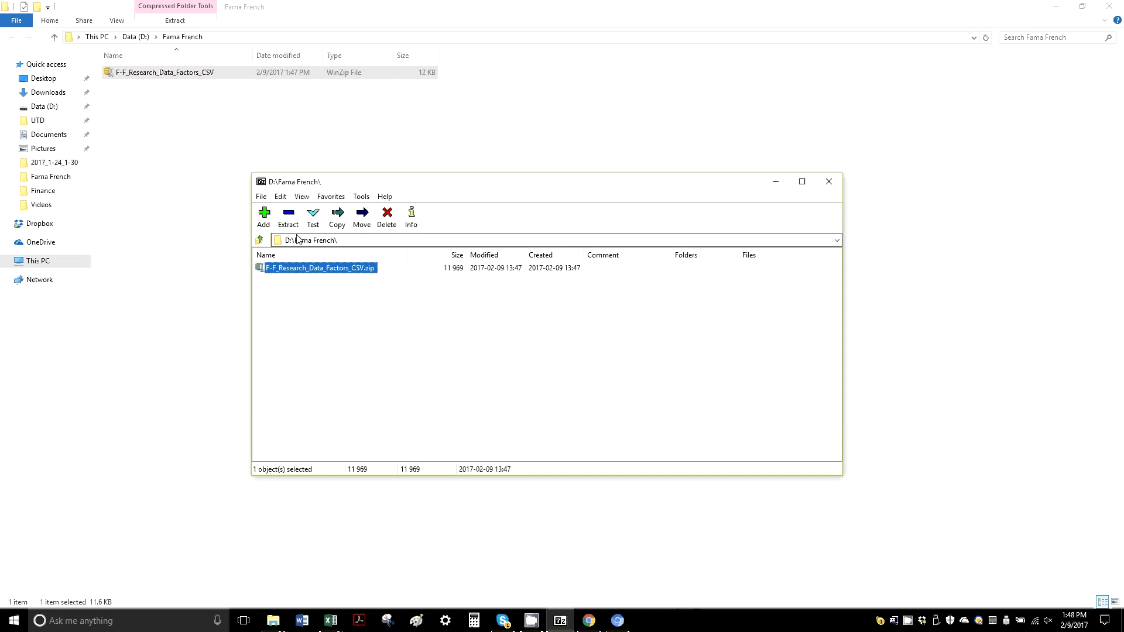
{"action": "left_click", "coordinate": [289, 217]}
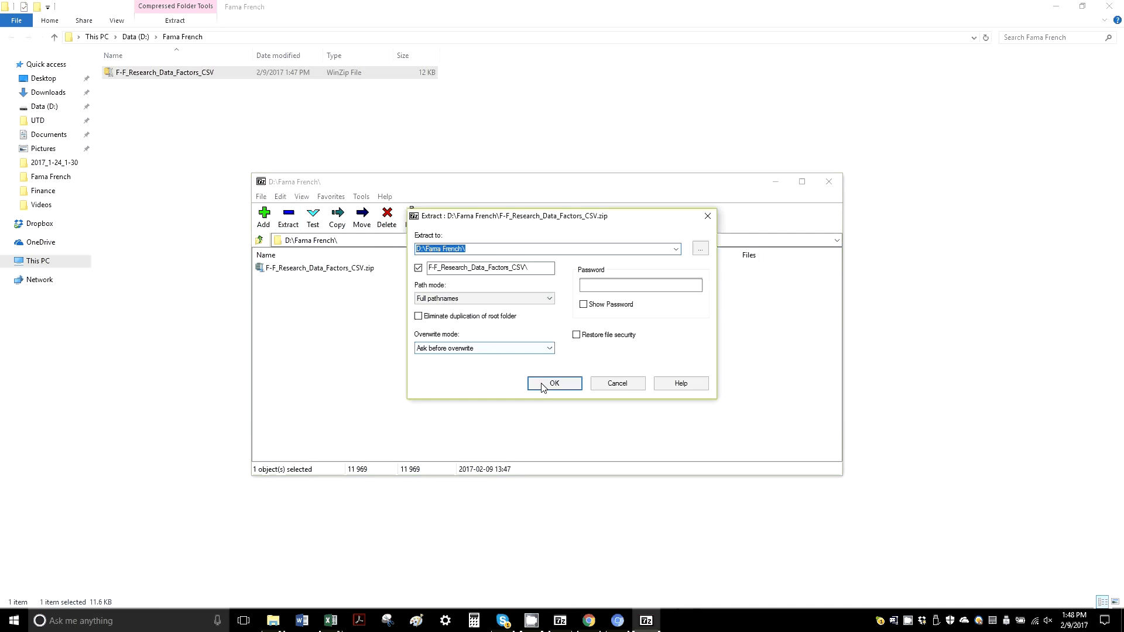
{"action": "left_click", "coordinate": [542, 385]}
Open the extracted F-F_Research_Data_Factors CSV file in Excel
{"action": "left_click", "coordinate": [170, 116]}
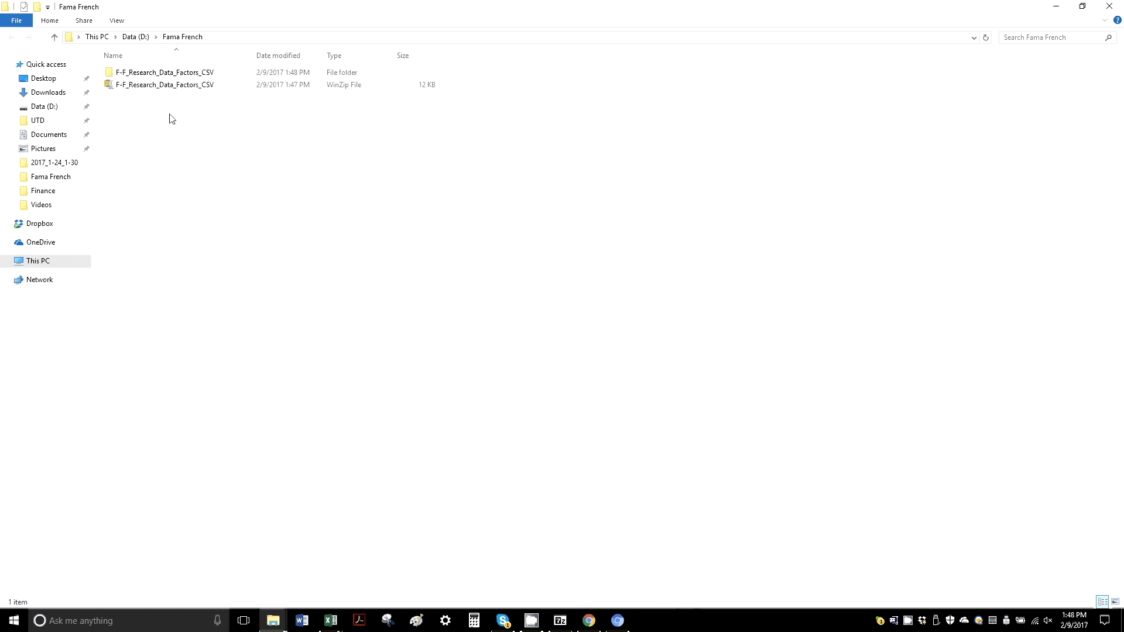
{"action": "double_click", "coordinate": [157, 73]}
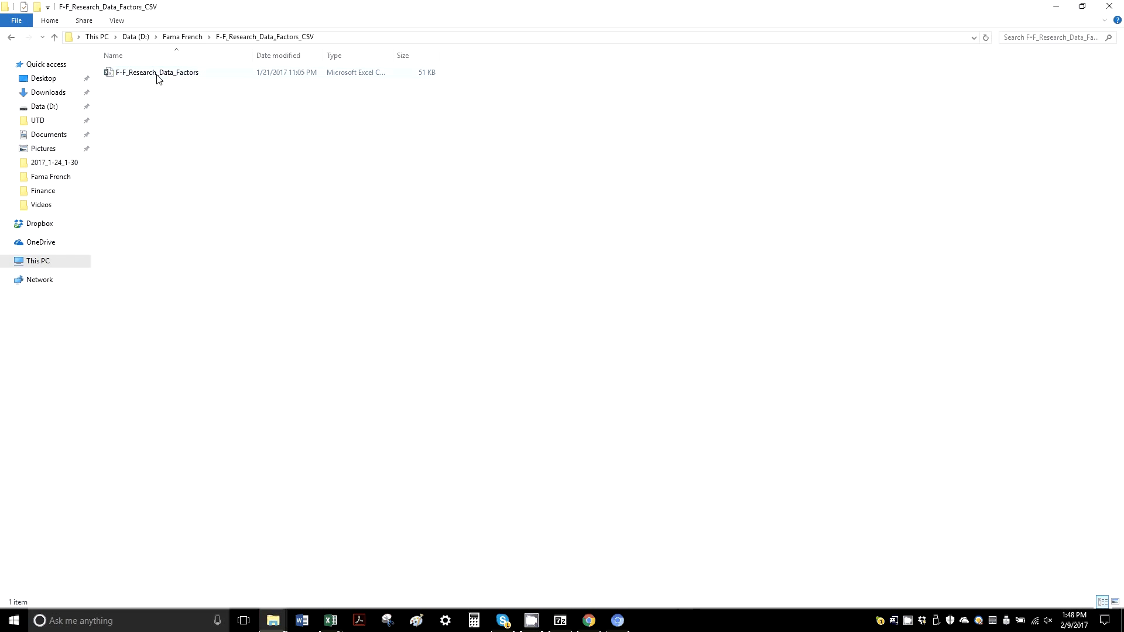
{"action": "left_click", "coordinate": [158, 77]}
{"action": "key", "text": "alt+Tab"}
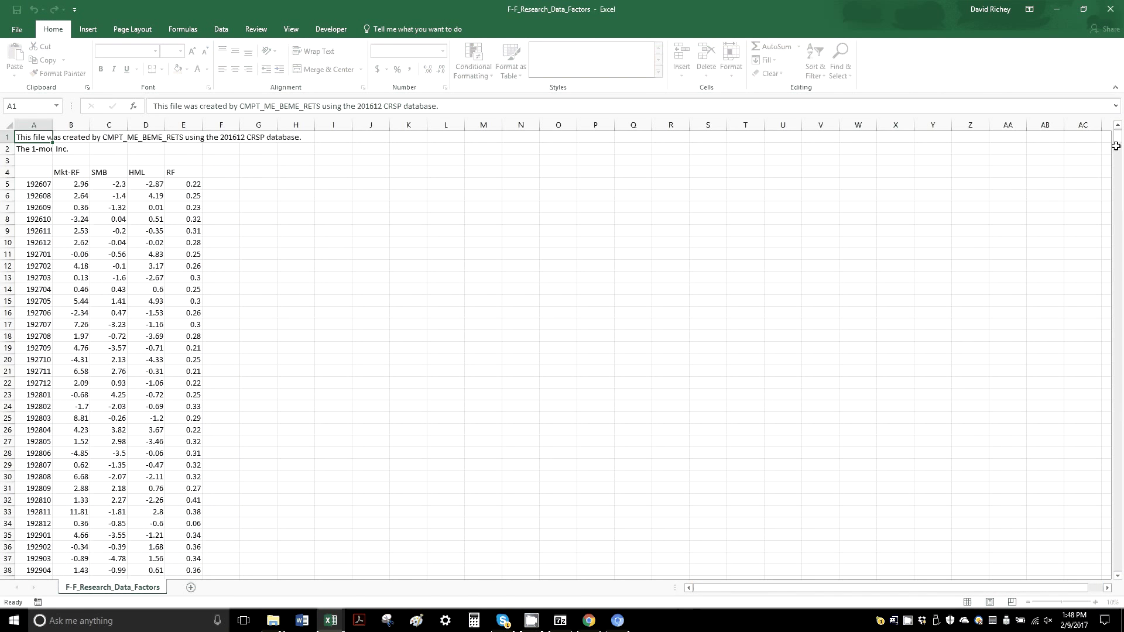
Select the 201202 cell (A1032) and scroll on to row 1090 where monthly data ends at 201612
{"action": "scroll", "coordinate": [1122, 247], "scroll_direction": "down", "scroll_amount": 20}
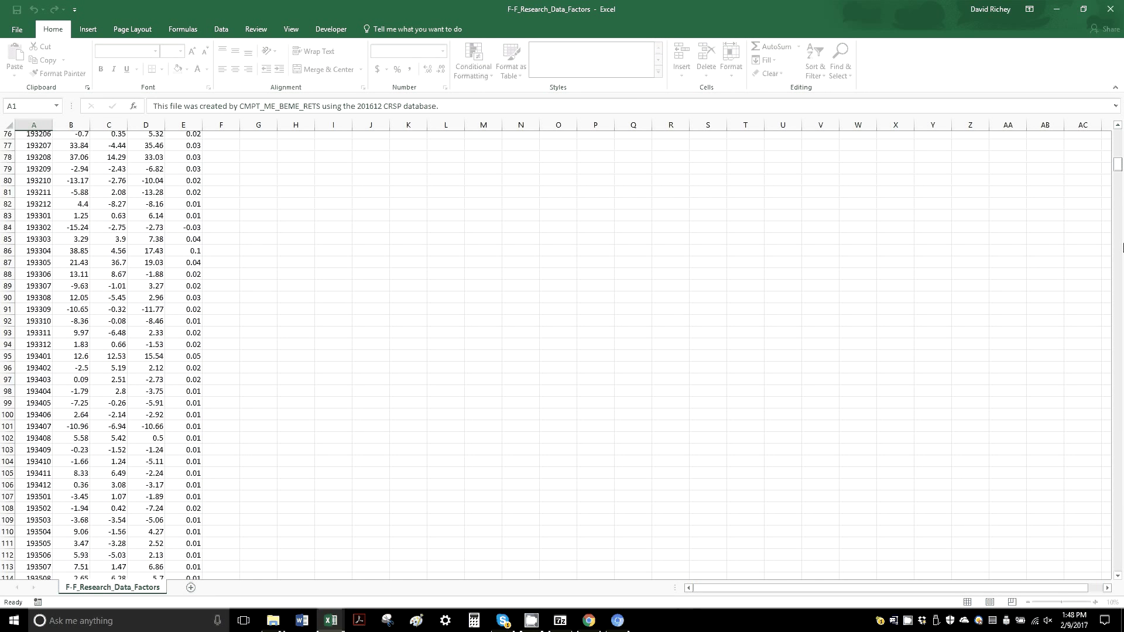
{"action": "scroll", "coordinate": [1122, 247], "scroll_direction": "down", "scroll_amount": 20}
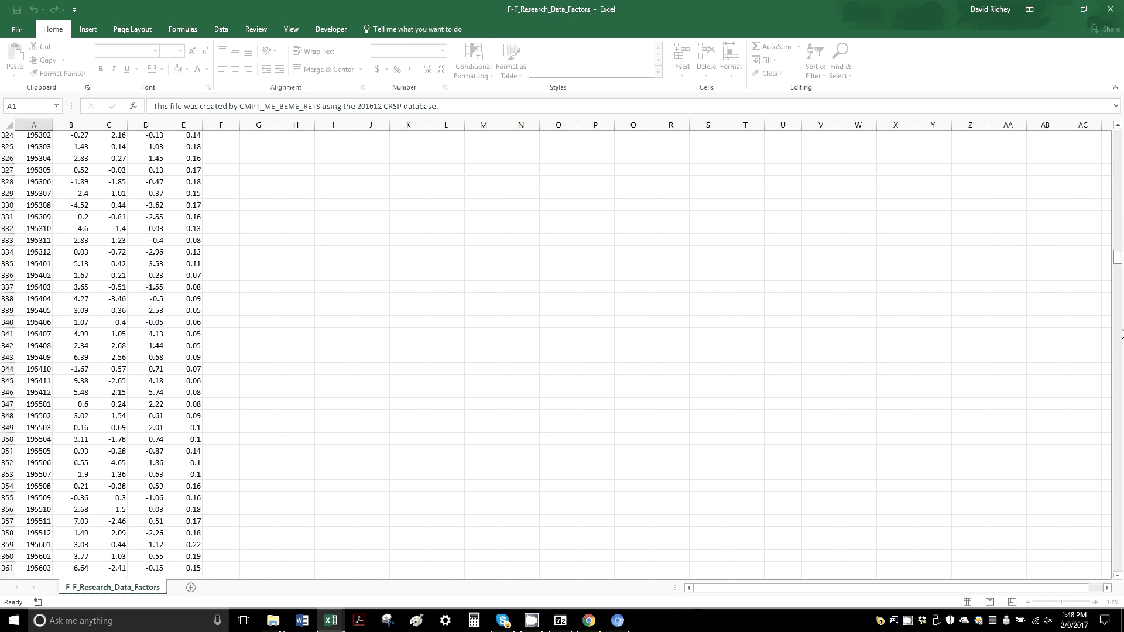
{"action": "scroll", "coordinate": [1122, 333], "scroll_direction": "down", "scroll_amount": 20}
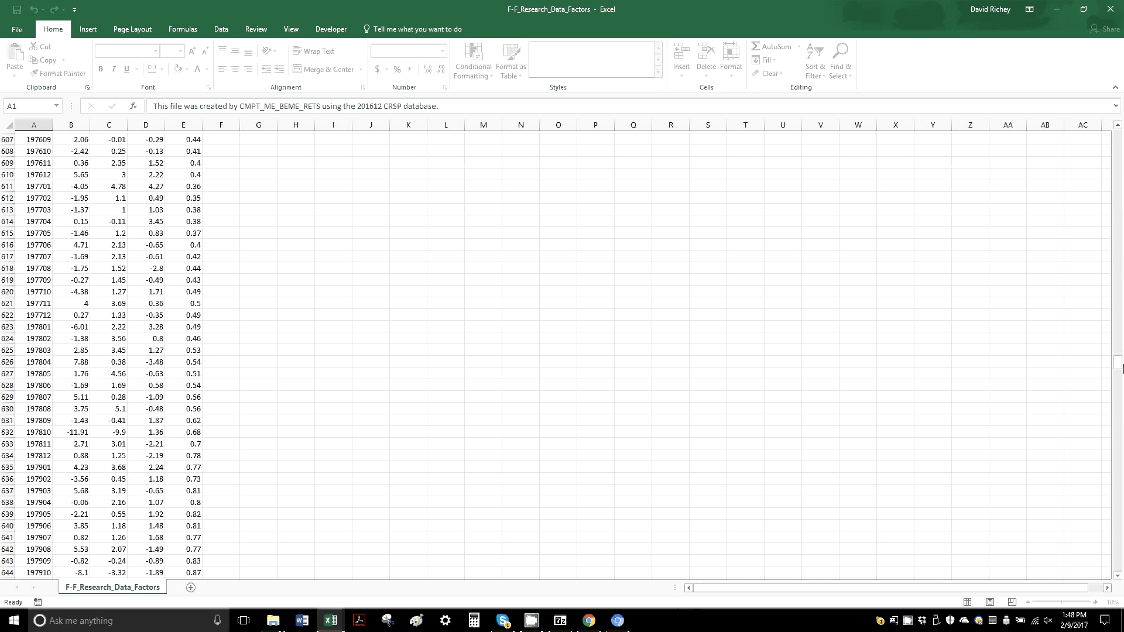
{"action": "scroll", "coordinate": [1122, 367], "scroll_direction": "down", "scroll_amount": 9}
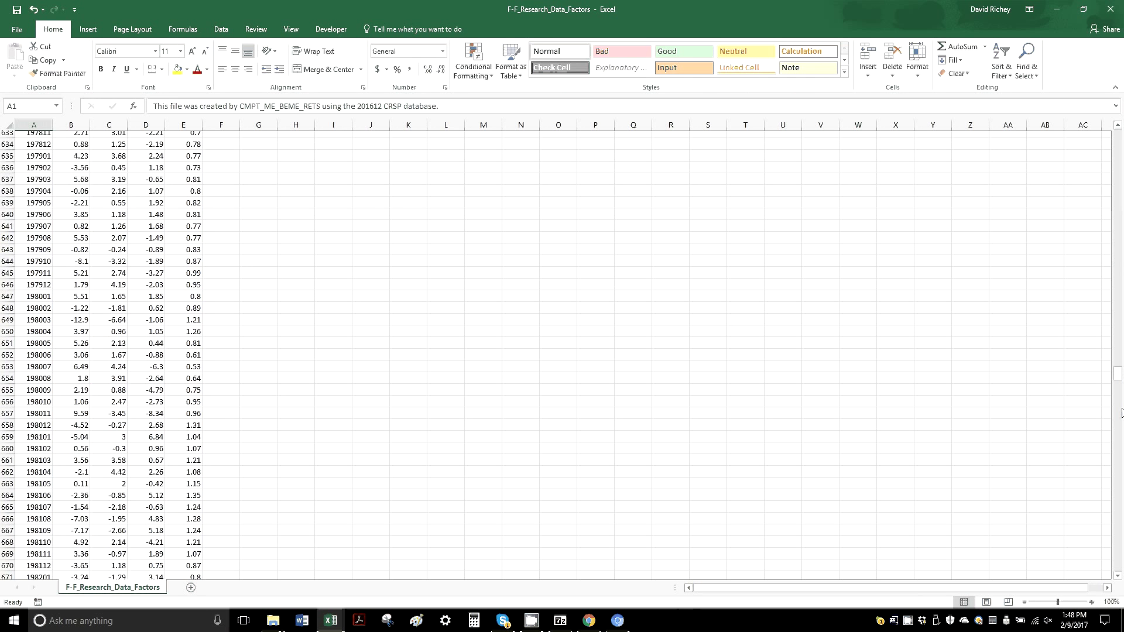
{"action": "left_click_drag", "start_coordinate": [1121, 413], "coordinate": [1119, 514]}
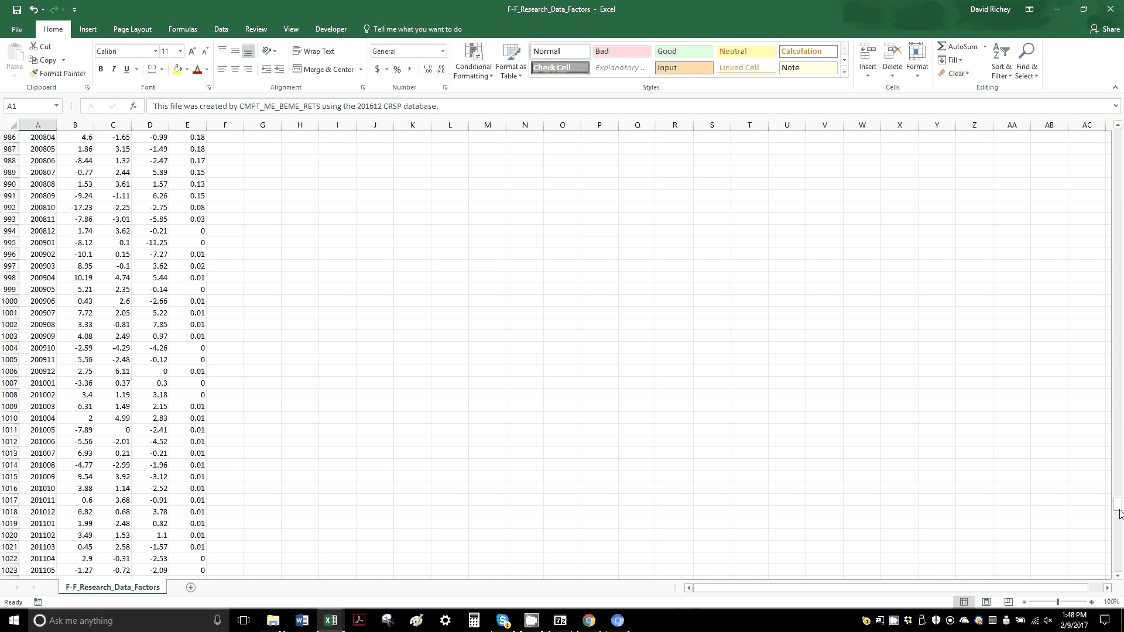
{"action": "scroll", "coordinate": [591, 409], "scroll_direction": "down", "scroll_amount": 4}
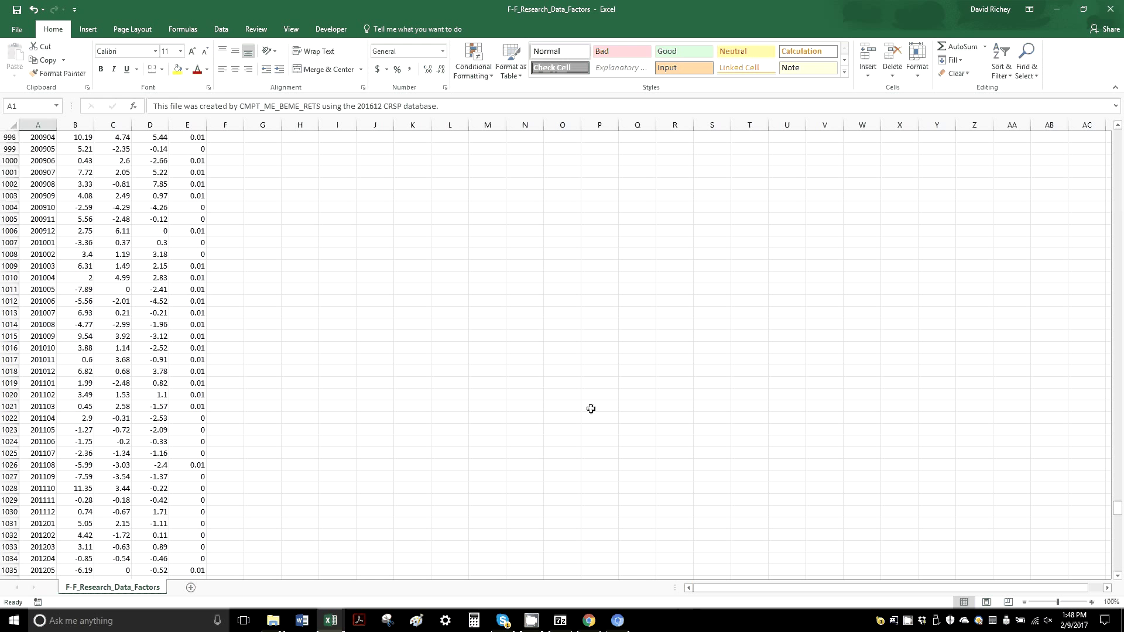
{"action": "left_click", "coordinate": [42, 535]}
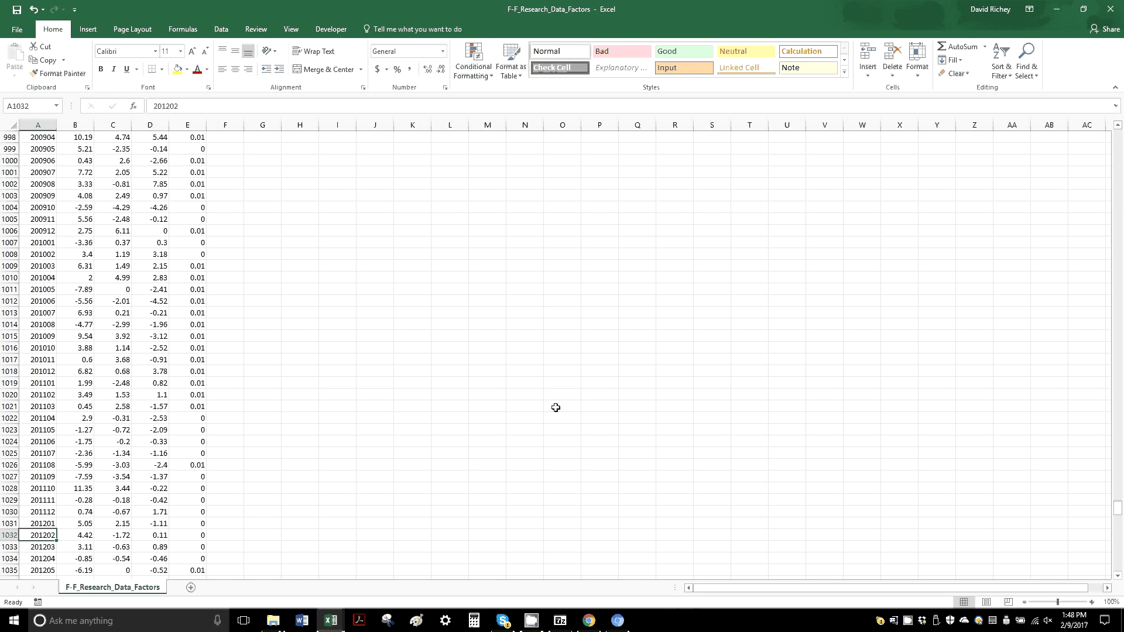
{"action": "scroll", "coordinate": [392, 389], "scroll_direction": "down", "scroll_amount": 12}
{"action": "scroll", "coordinate": [392, 389], "scroll_direction": "down", "scroll_amount": 9}
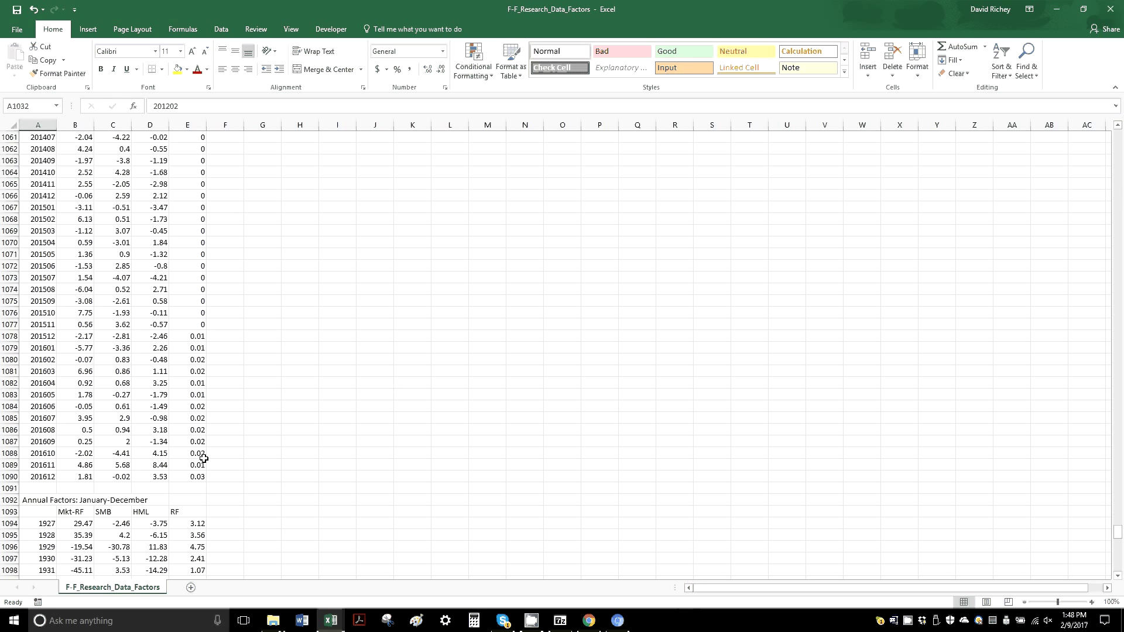
Copy the 201202–201612 factor rows (A1032:E1090) and paste them at A1 of a new Sheet1
{"action": "key", "text": "ctrl+shift+Down"}
{"action": "key", "text": "ctrl+shift+Right"}
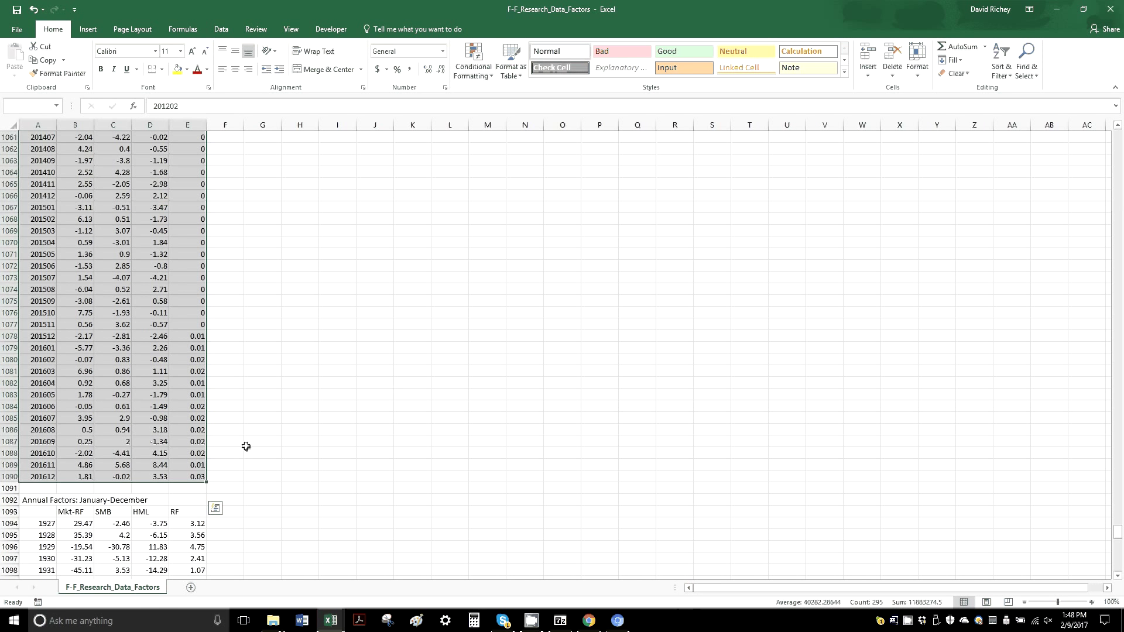
{"action": "key", "text": "ctrl+c"}
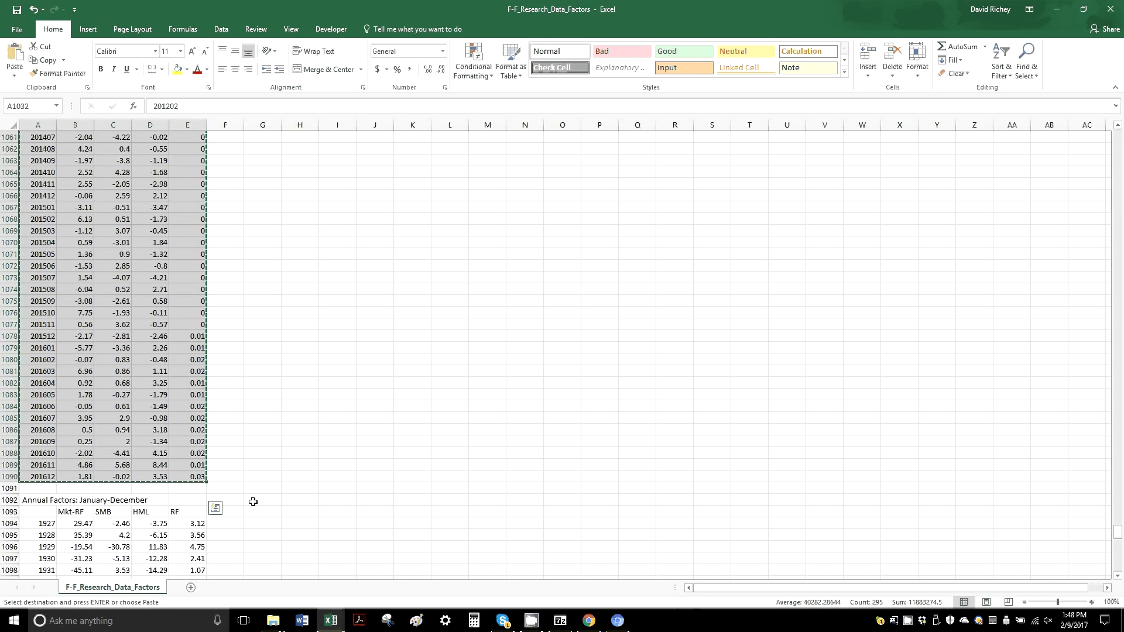
{"action": "left_click", "coordinate": [190, 587]}
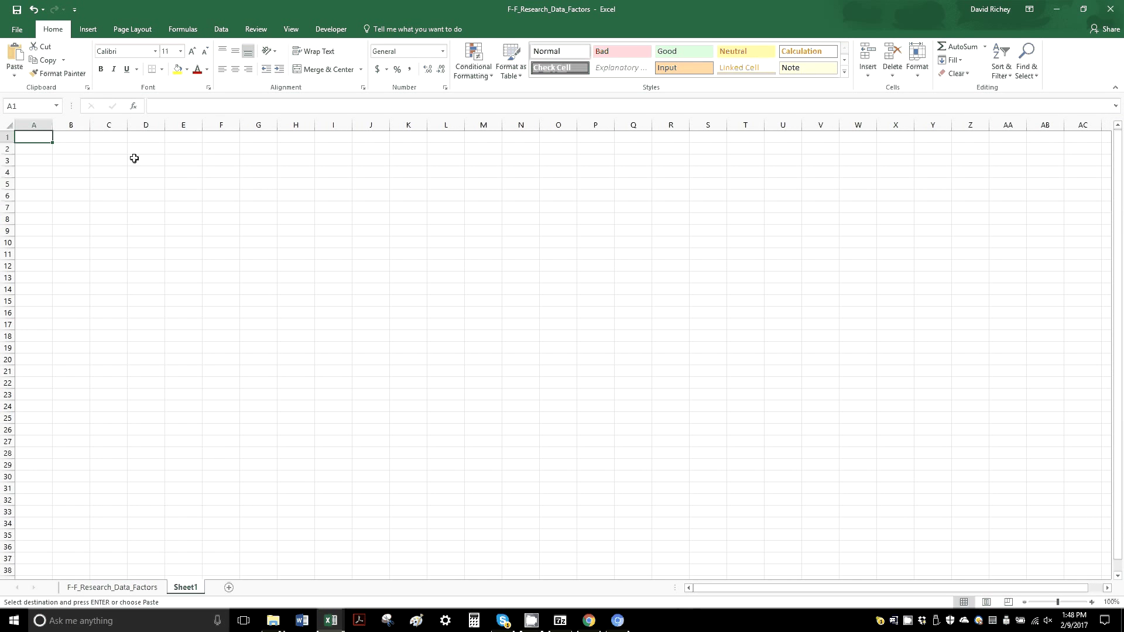
{"action": "key", "text": "ctrl+v"}
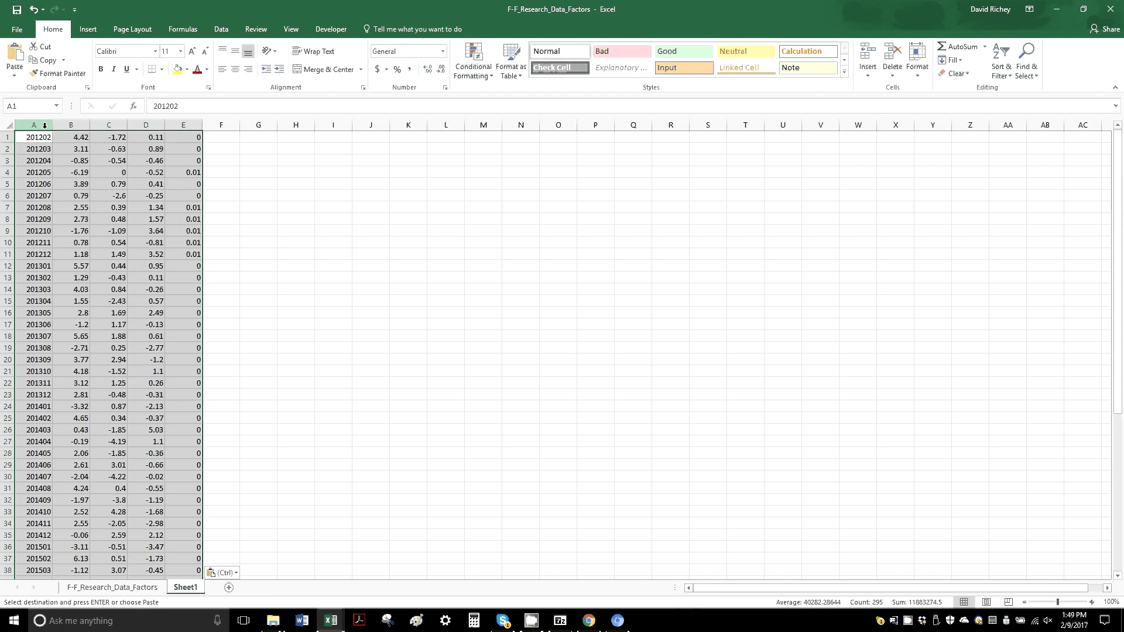
Sort Sheet1 by date Largest to Smallest, expanding the selection, so 201612 comes first
{"action": "left_click", "coordinate": [44, 125]}
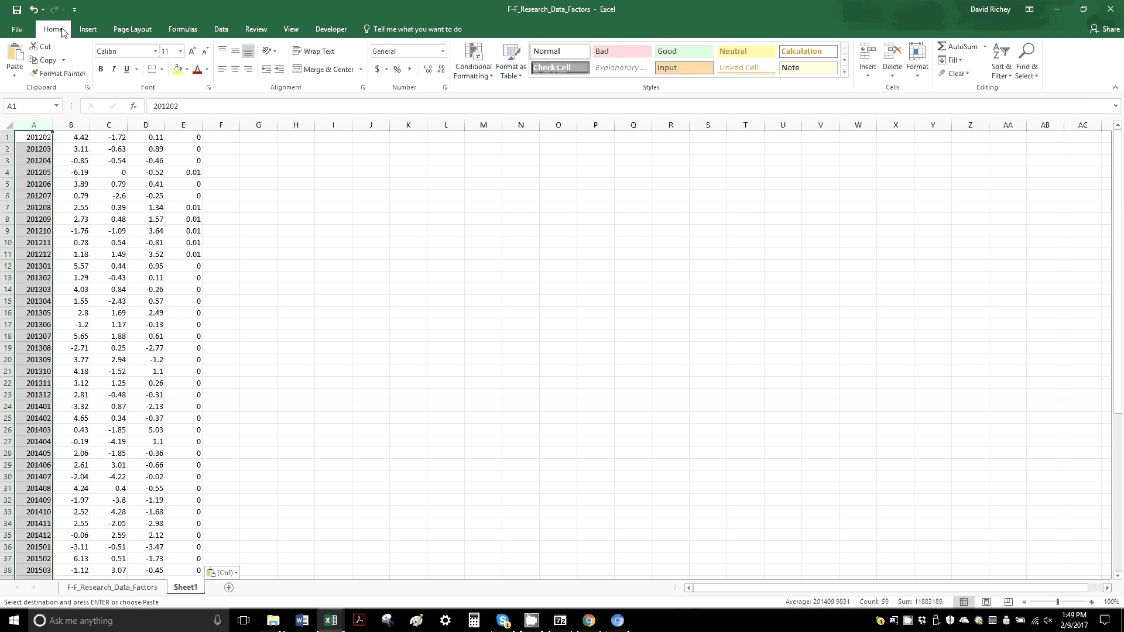
{"action": "left_click", "coordinate": [1009, 81]}
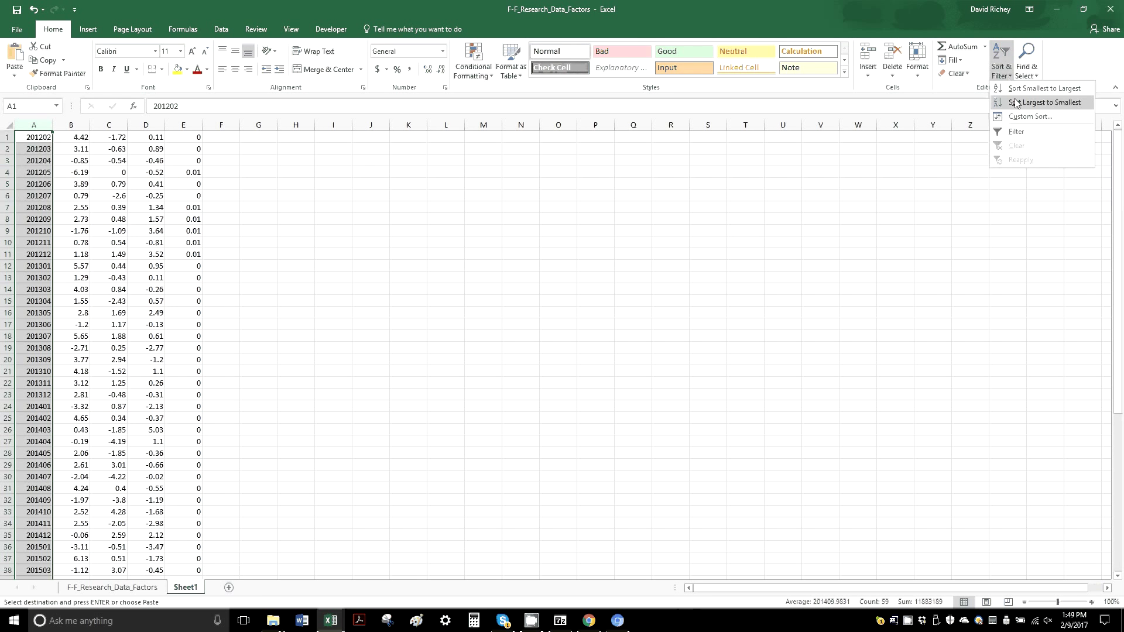
{"action": "left_click", "coordinate": [1018, 103]}
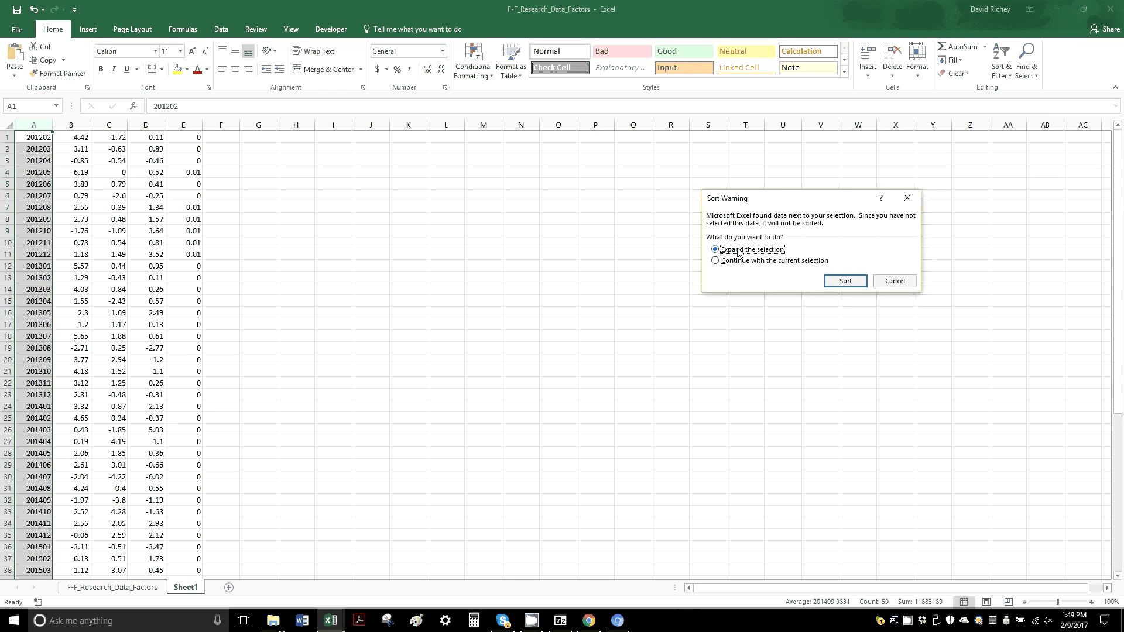
{"action": "left_click", "coordinate": [846, 280]}
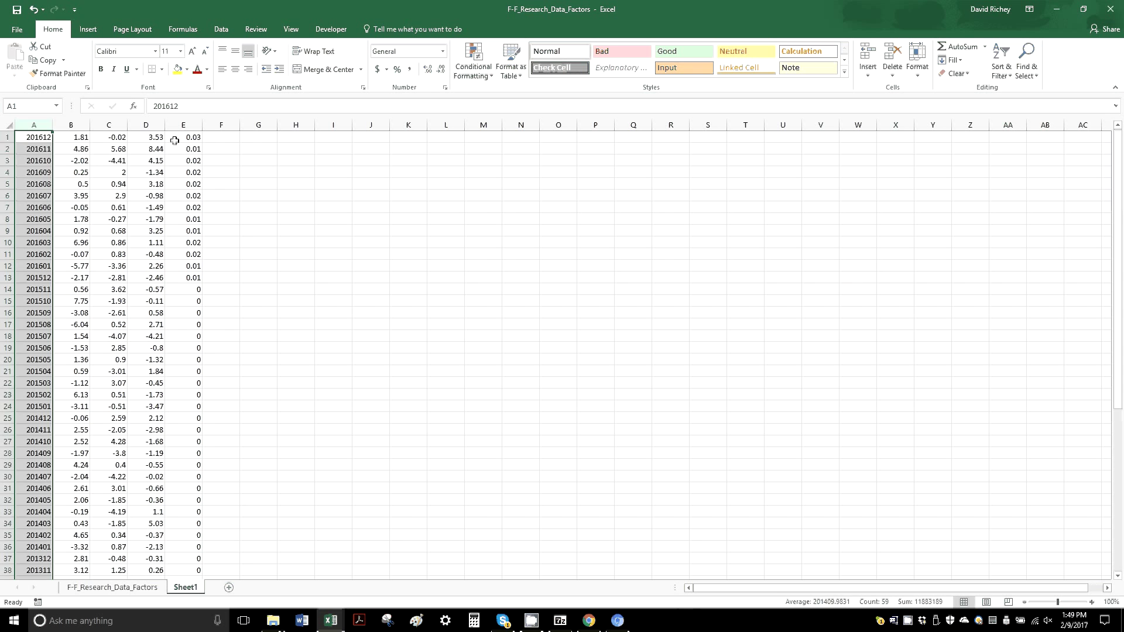
{"action": "left_click", "coordinate": [218, 137]}
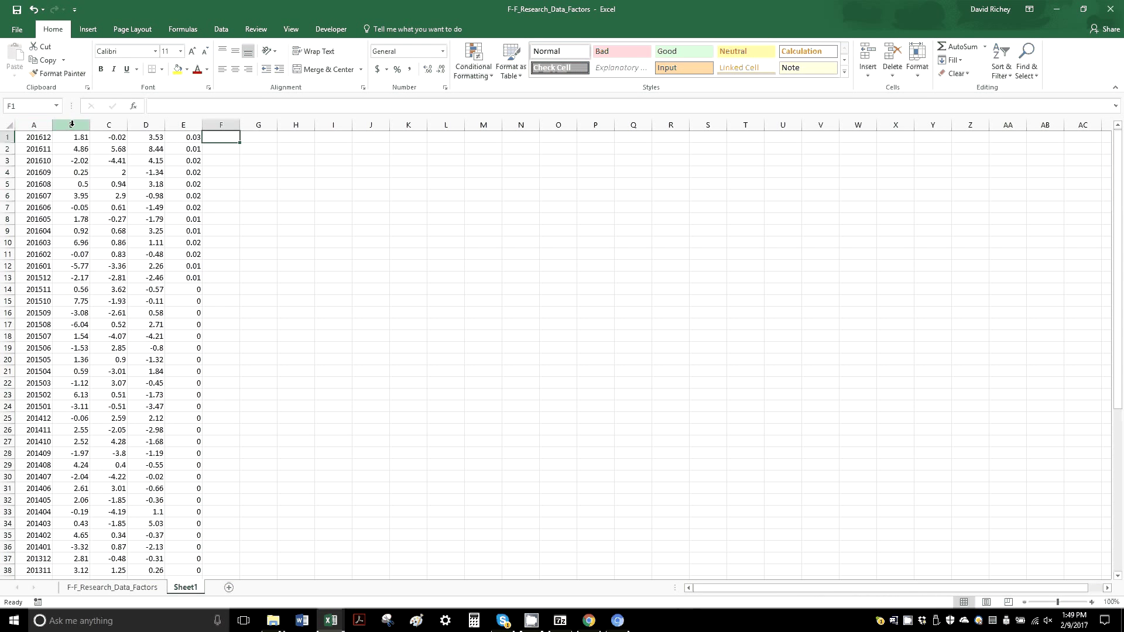
Put =B1/100 in F1, extend it across to I1, and fill it down every monthly row
{"action": "left_click_drag", "start_coordinate": [70, 137], "coordinate": [215, 137]}
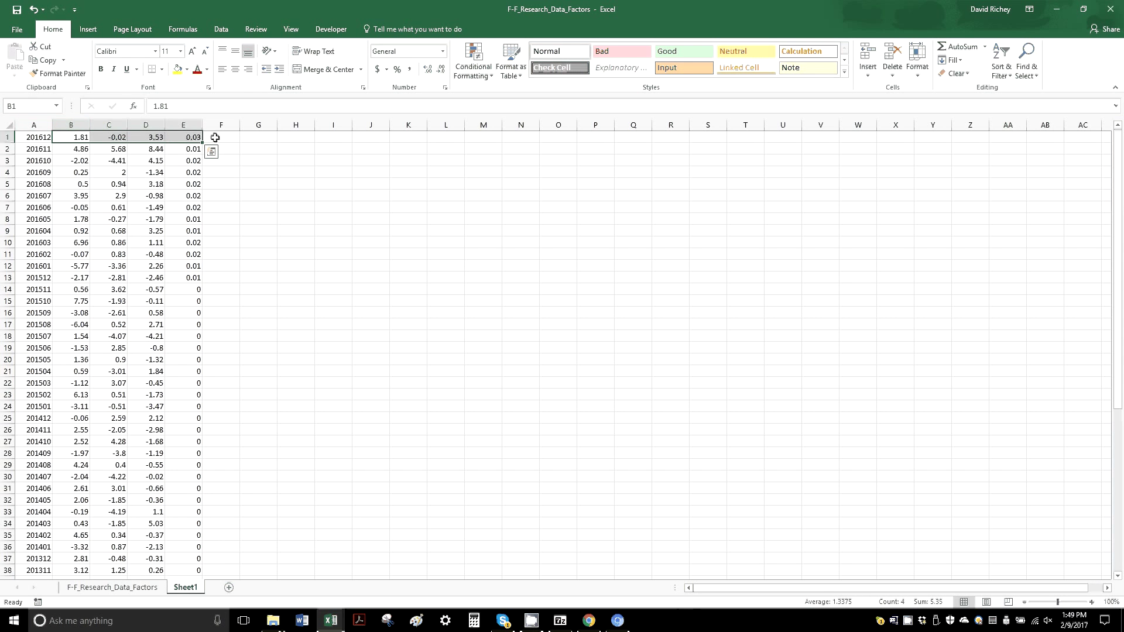
{"action": "left_click", "coordinate": [215, 137]}
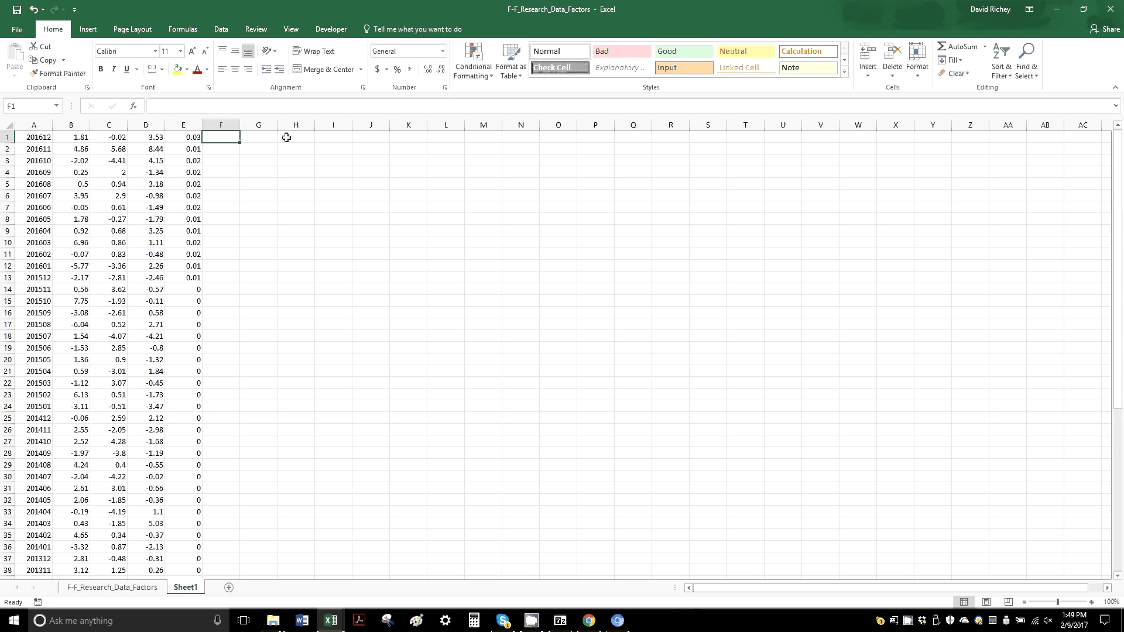
{"action": "type", "text": "="}
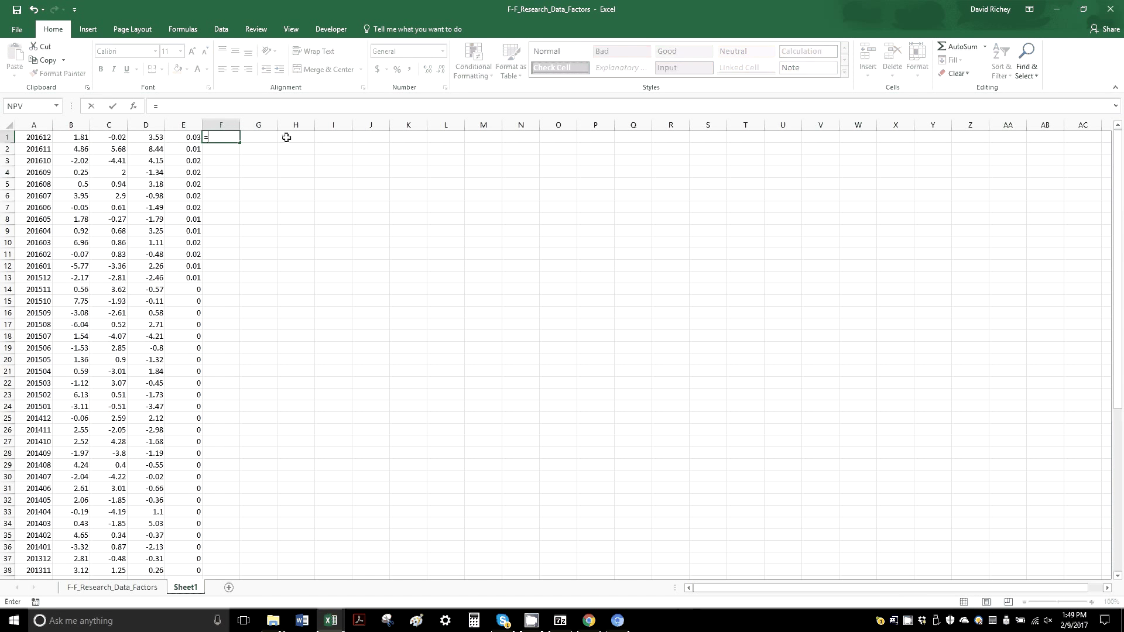
{"action": "left_click", "coordinate": [57, 136]}
{"action": "type", "text": "/100"}
{"action": "key", "text": "ctrl+Return"}
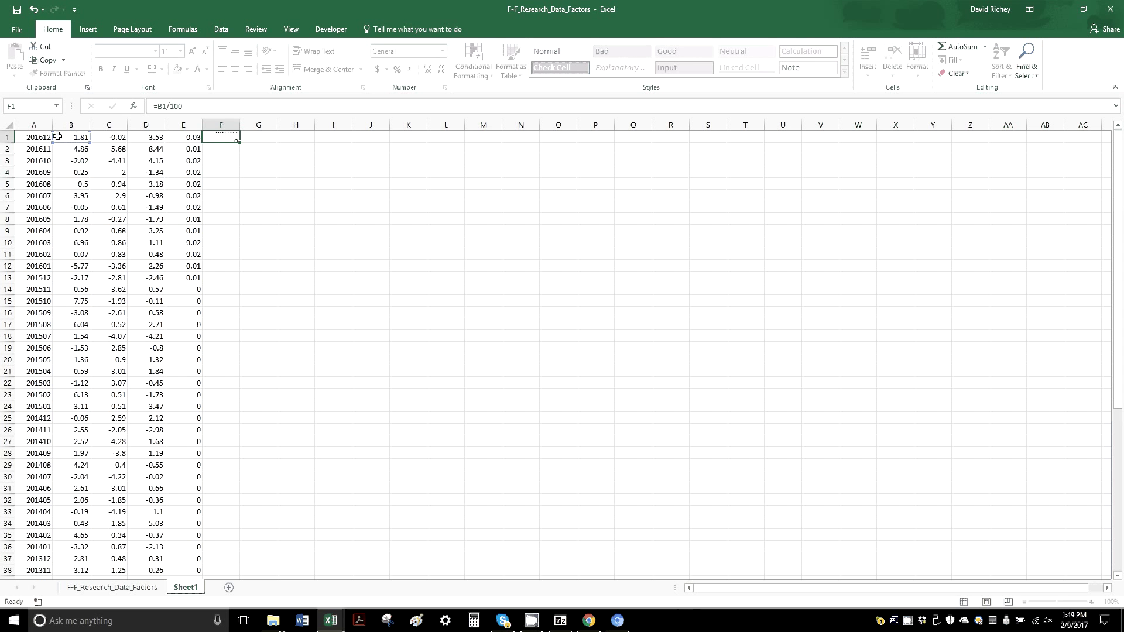
{"action": "left_click_drag", "start_coordinate": [237, 141], "coordinate": [339, 144]}
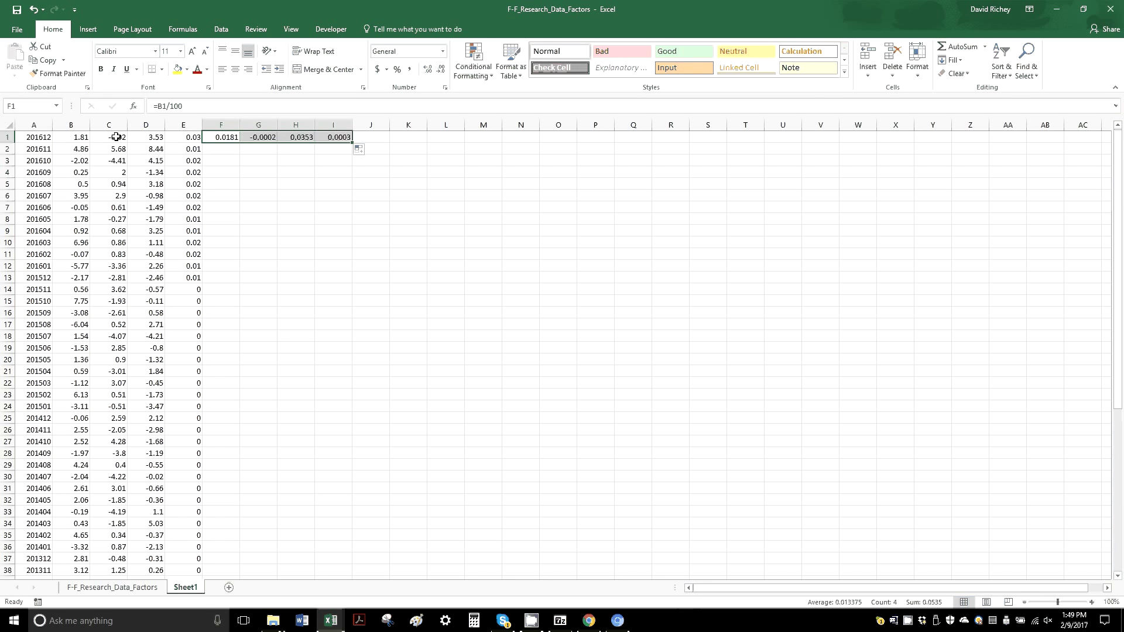
{"action": "double_click", "coordinate": [351, 143]}
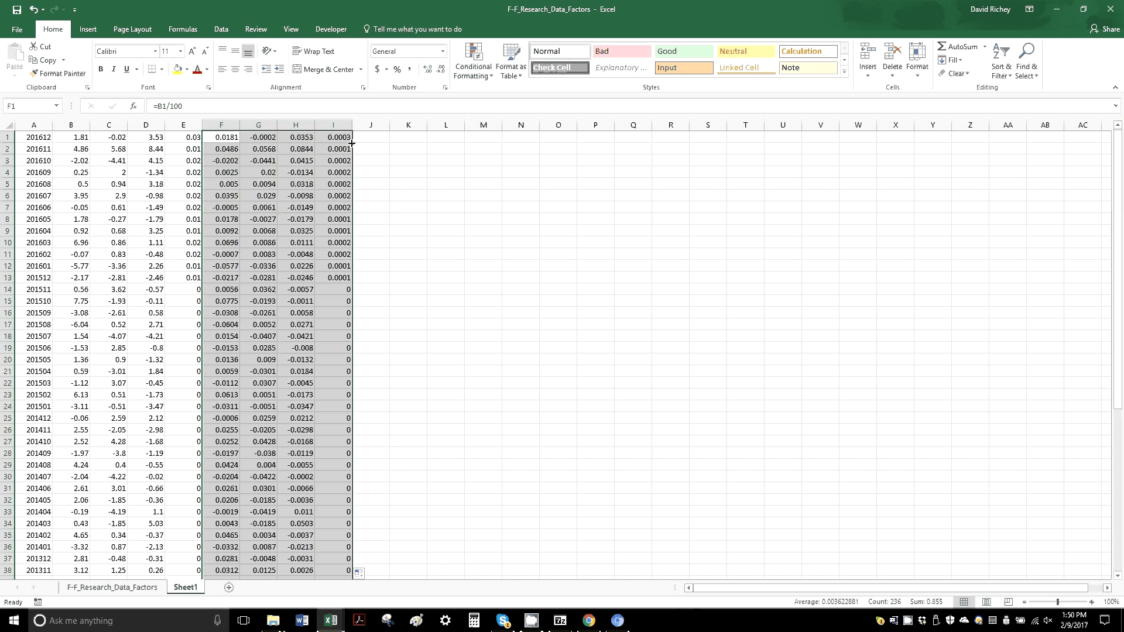
Convert the F–I decimal formulas to static values with Paste Special > Values
{"action": "key", "text": "ctrl+c"}
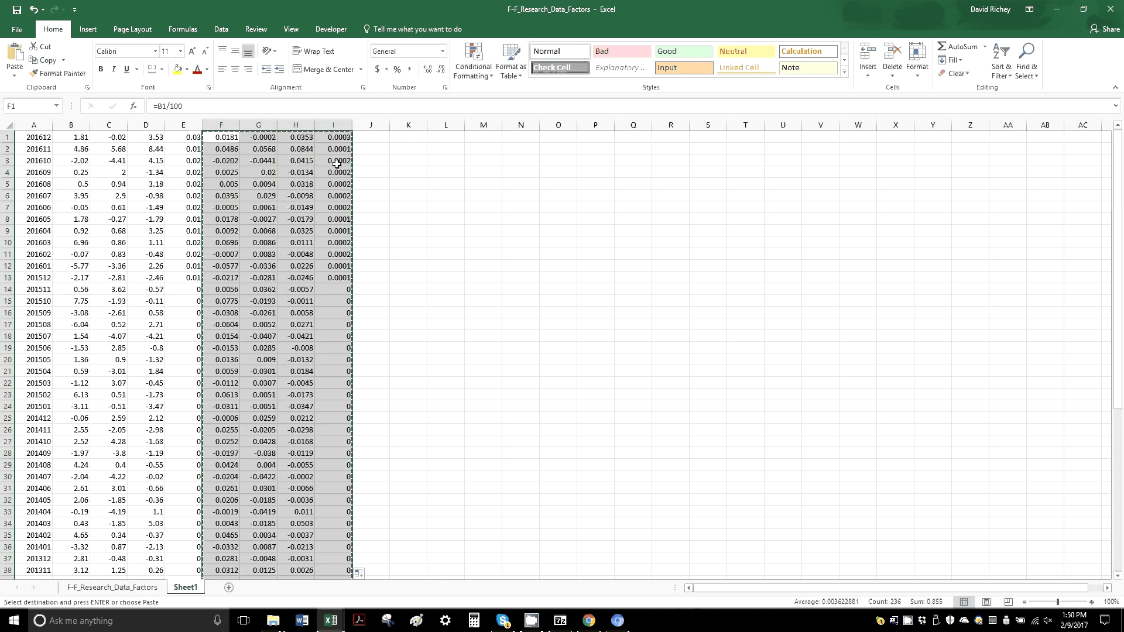
{"action": "right_click", "coordinate": [290, 184]}
{"action": "mouse_move", "coordinate": [328, 256]}
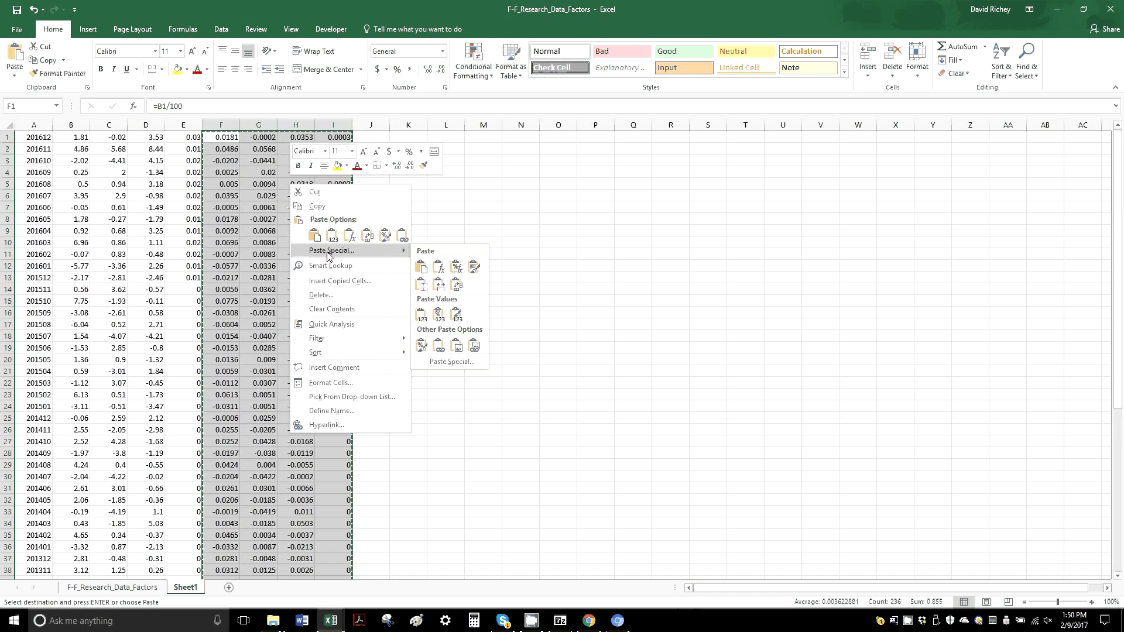
{"action": "left_click", "coordinate": [328, 253]}
{"action": "left_click", "coordinate": [237, 209]}
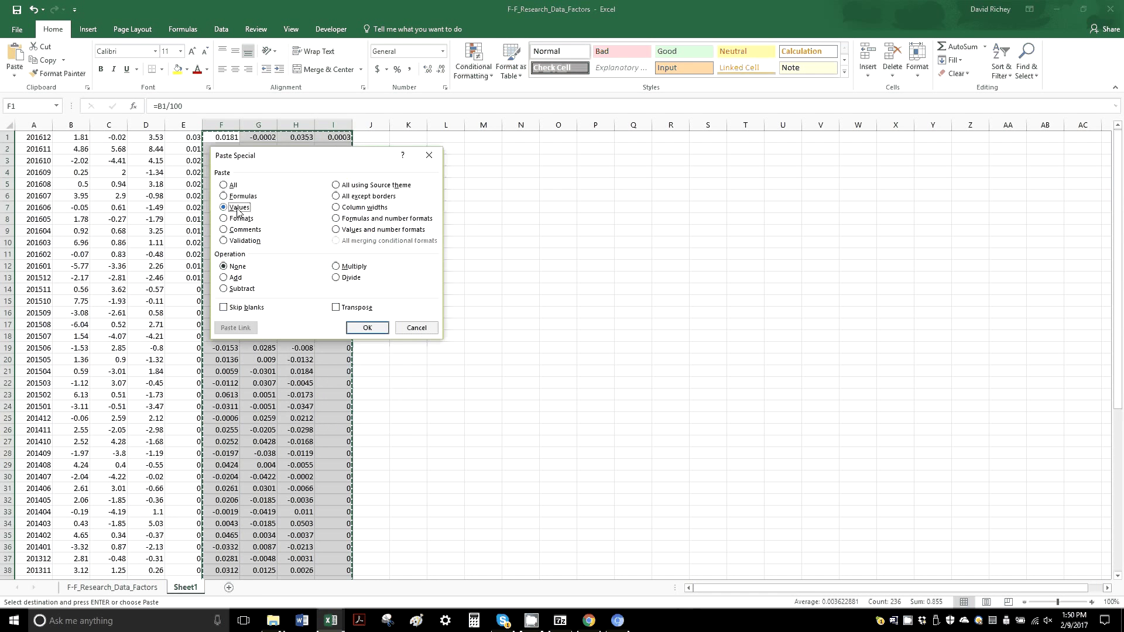
{"action": "left_click", "coordinate": [375, 336]}
{"action": "left_click", "coordinate": [376, 332]}
Paste the decimal values over columns B–E and insert a blank row above row 1
{"action": "left_click_drag", "start_coordinate": [187, 123], "coordinate": [82, 126]}
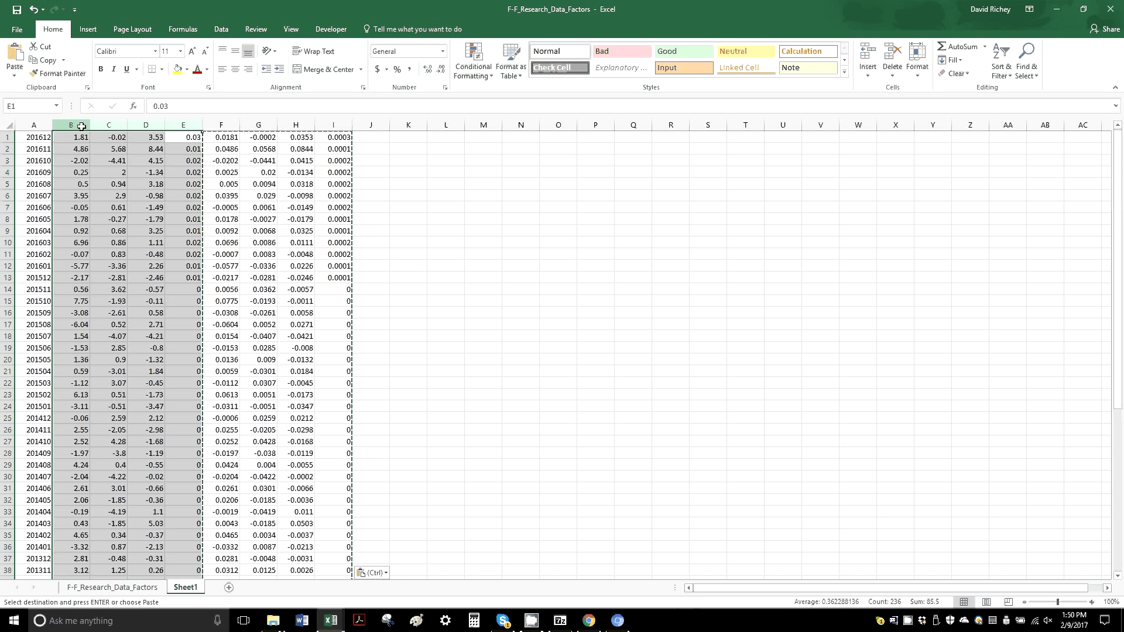
{"action": "key", "text": "ctrl+v"}
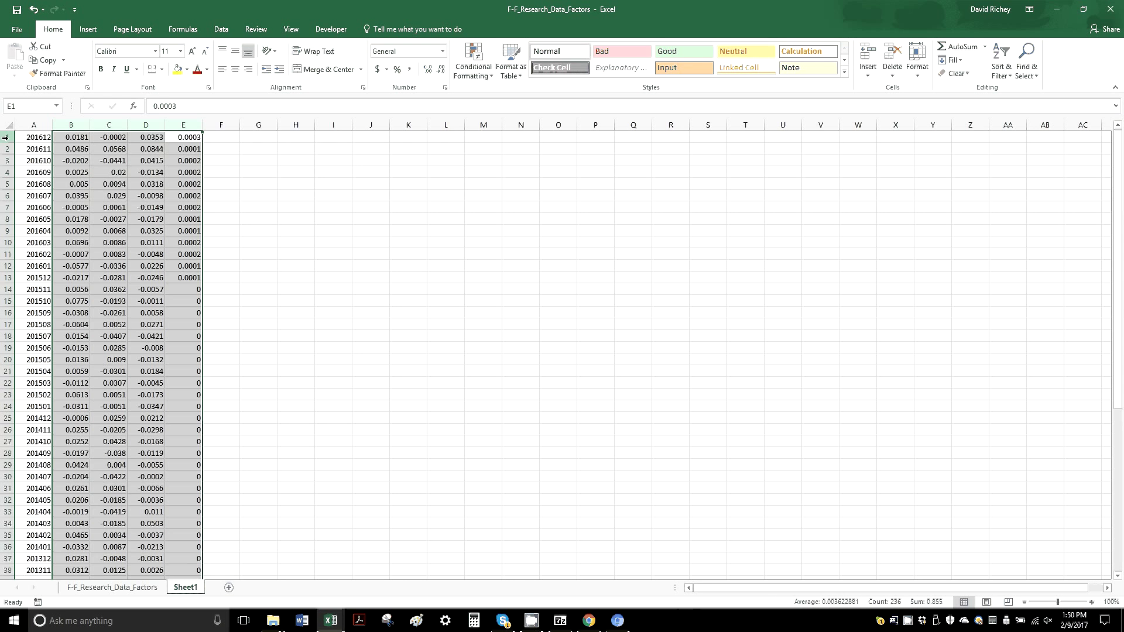
{"action": "right_click", "coordinate": [5, 137]}
Add a heading row and paste the Mkt-RF, SMB, HML and RF headings into Sheet1 B1
{"action": "left_click", "coordinate": [39, 223]}
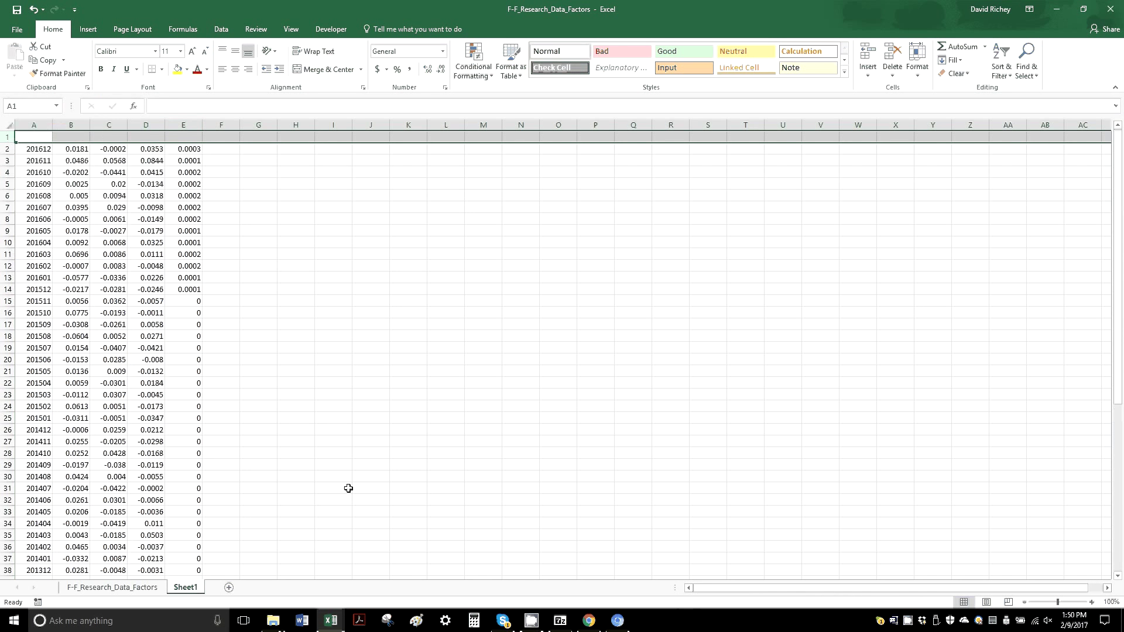
{"action": "key", "text": "ctrl+Page_Up"}
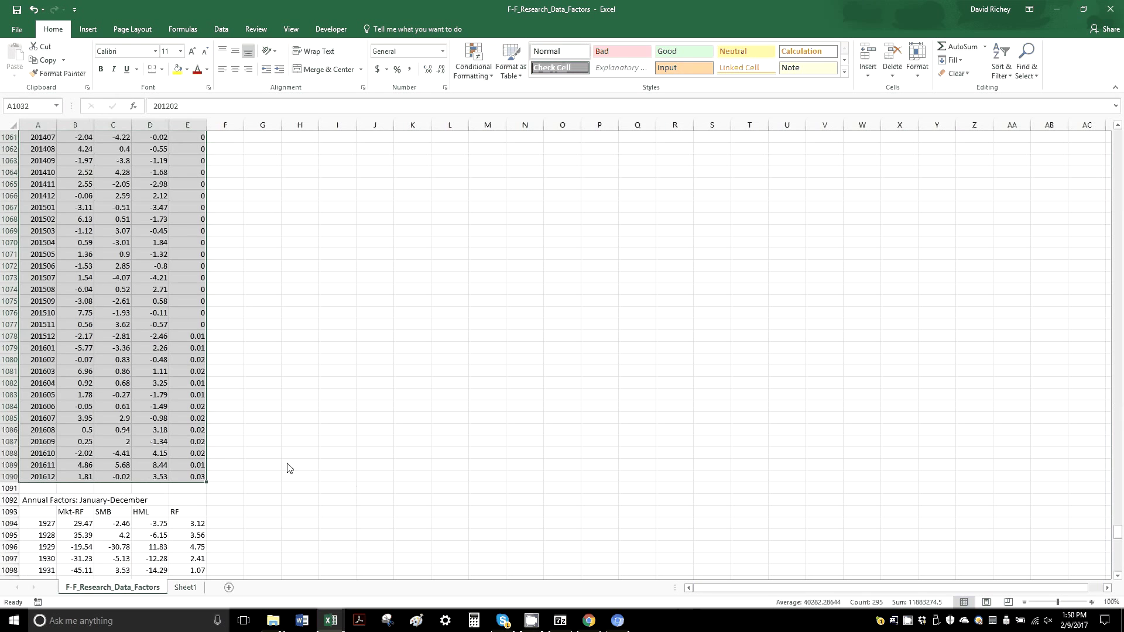
{"action": "left_click", "coordinate": [290, 466]}
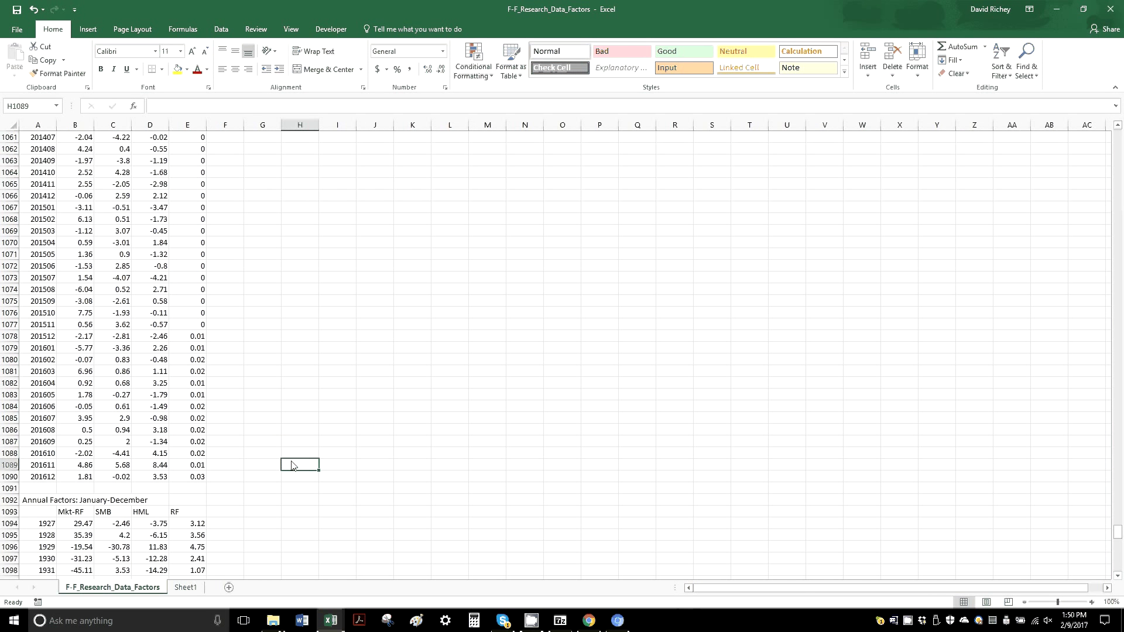
{"action": "key", "text": "ctrl+Home"}
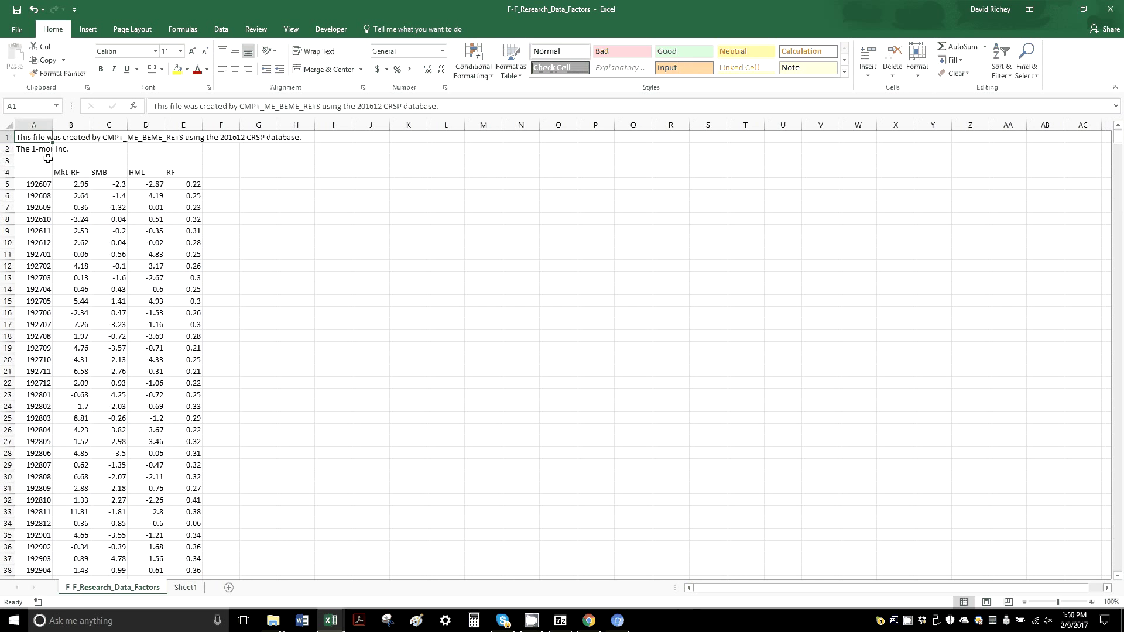
{"action": "left_click_drag", "start_coordinate": [59, 172], "coordinate": [187, 172]}
{"action": "key", "text": "ctrl+c"}
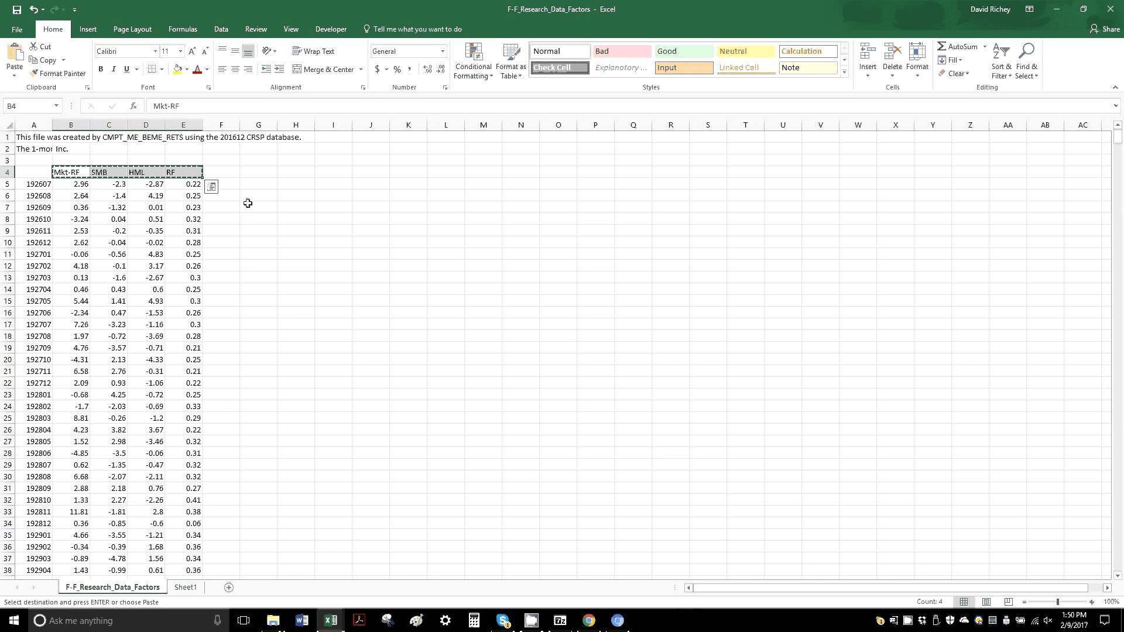
{"action": "key", "text": "ctrl+Page_Down"}
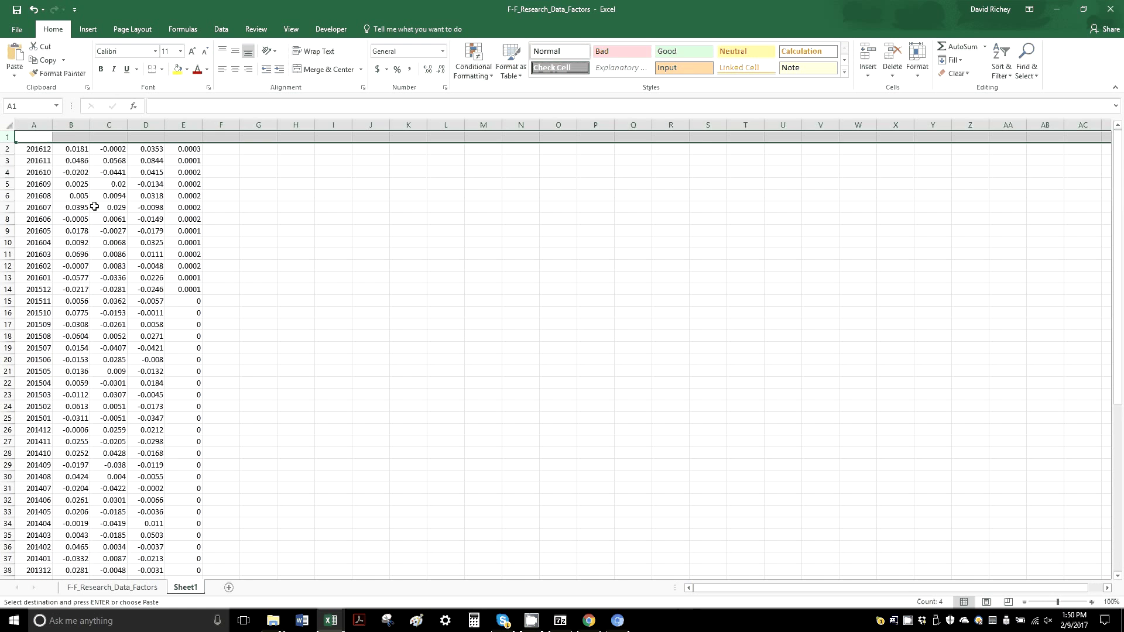
{"action": "left_click", "coordinate": [76, 137]}
{"action": "key", "text": "ctrl+v"}
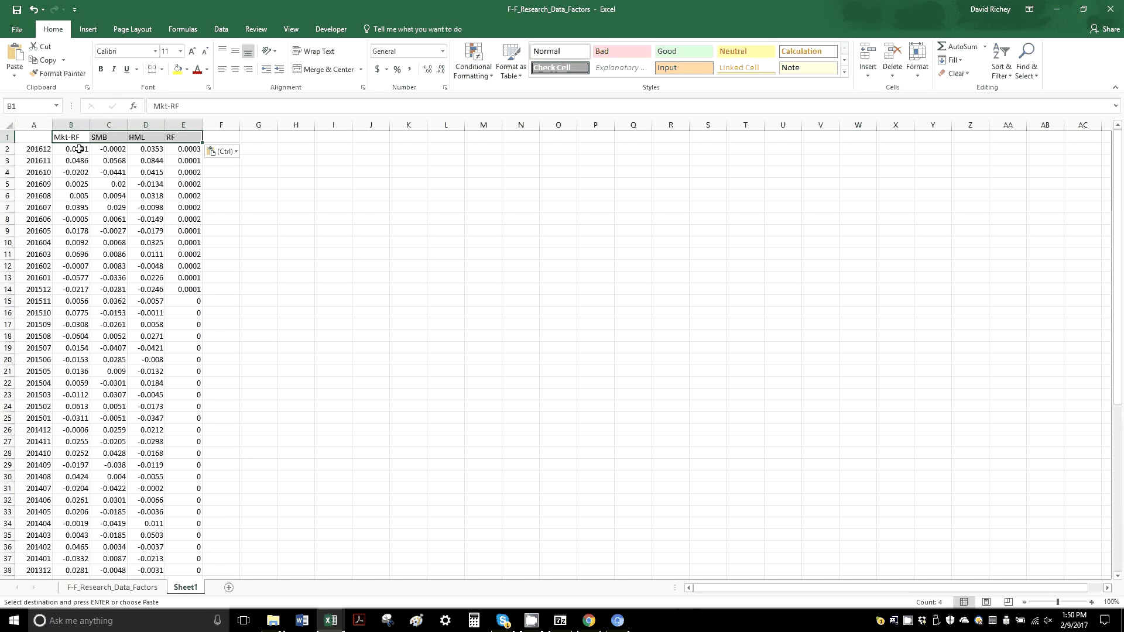
Copy rows 1–60 of the factor data (A1:E60) and return to the table (1) workbook
{"action": "key", "text": "ctrl+Home"}
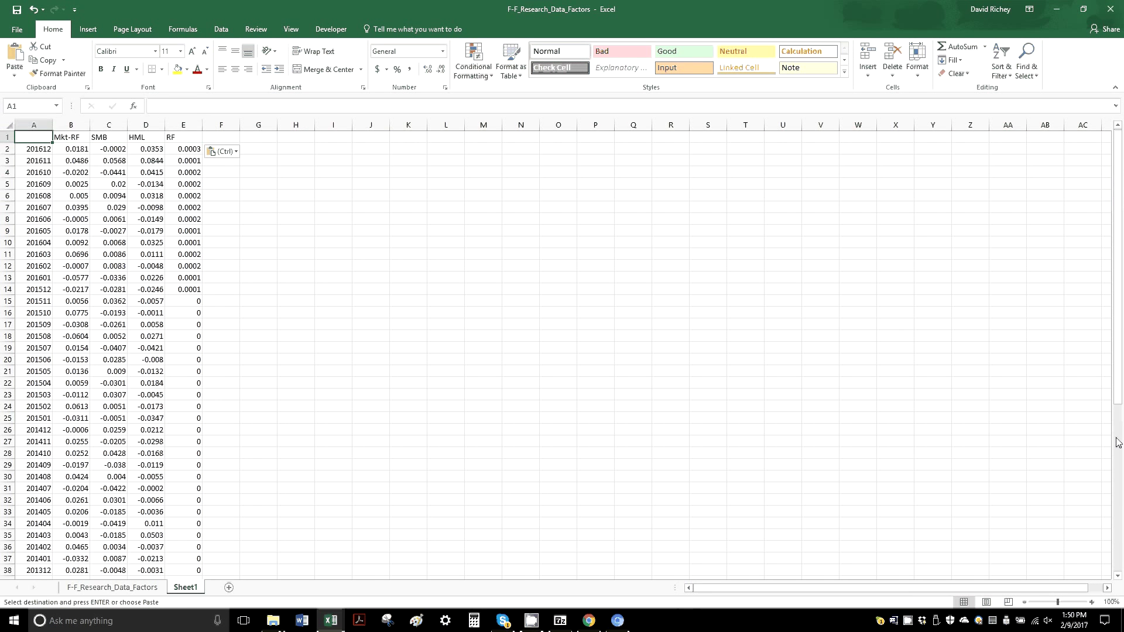
{"action": "left_click", "coordinate": [1117, 442]}
{"action": "left_click", "coordinate": [199, 383], "text": "shift"}
{"action": "key", "text": "ctrl+c"}
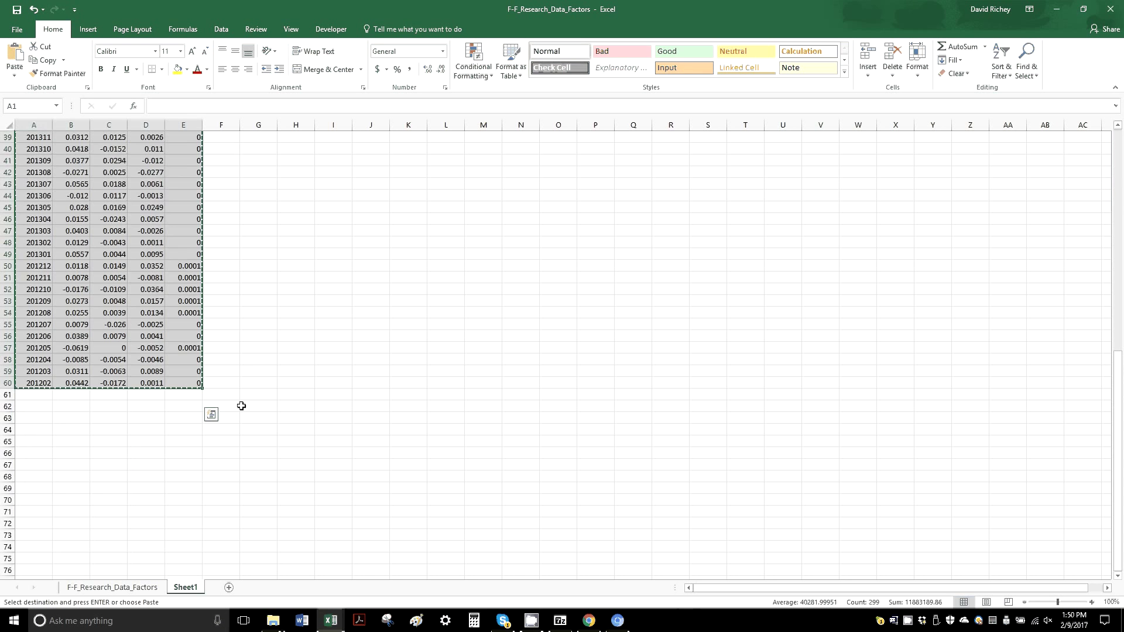
{"action": "left_click", "coordinate": [343, 618]}
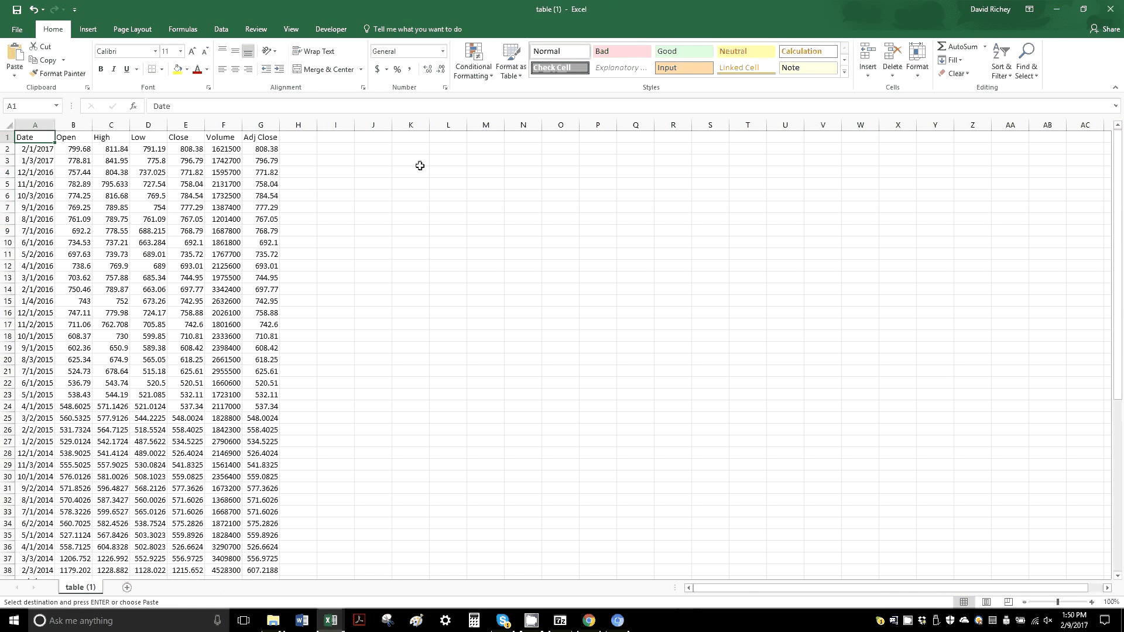
Paste the factor data at L3 and clear the two 2017 price rows
{"action": "left_click", "coordinate": [434, 164]}
{"action": "key", "text": "ctrl+v"}
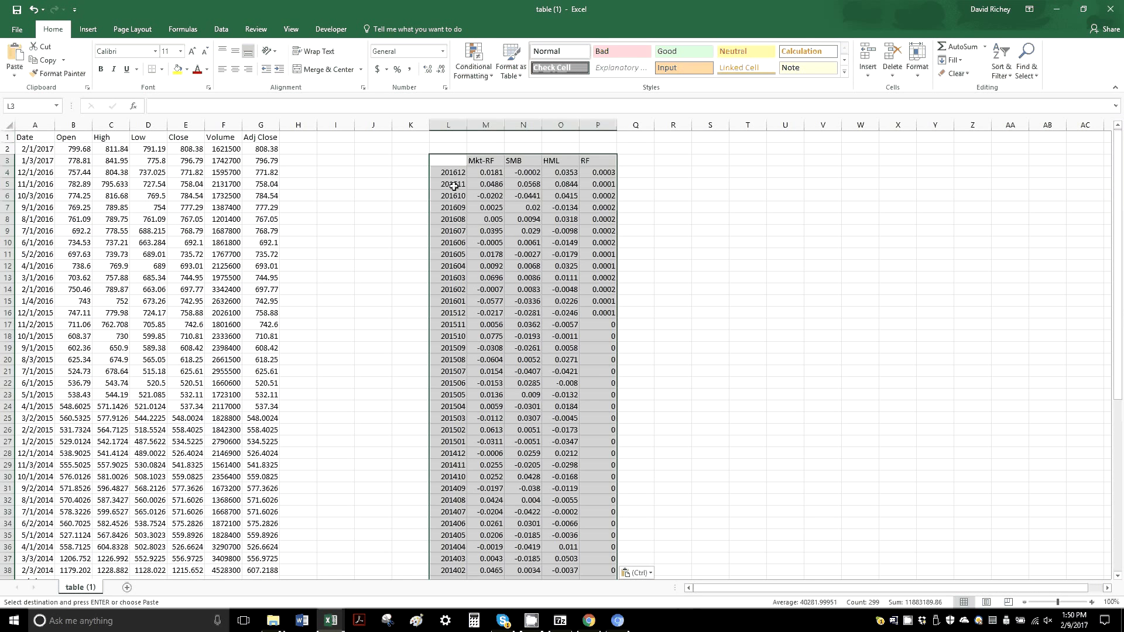
{"action": "left_click", "coordinate": [257, 160]}
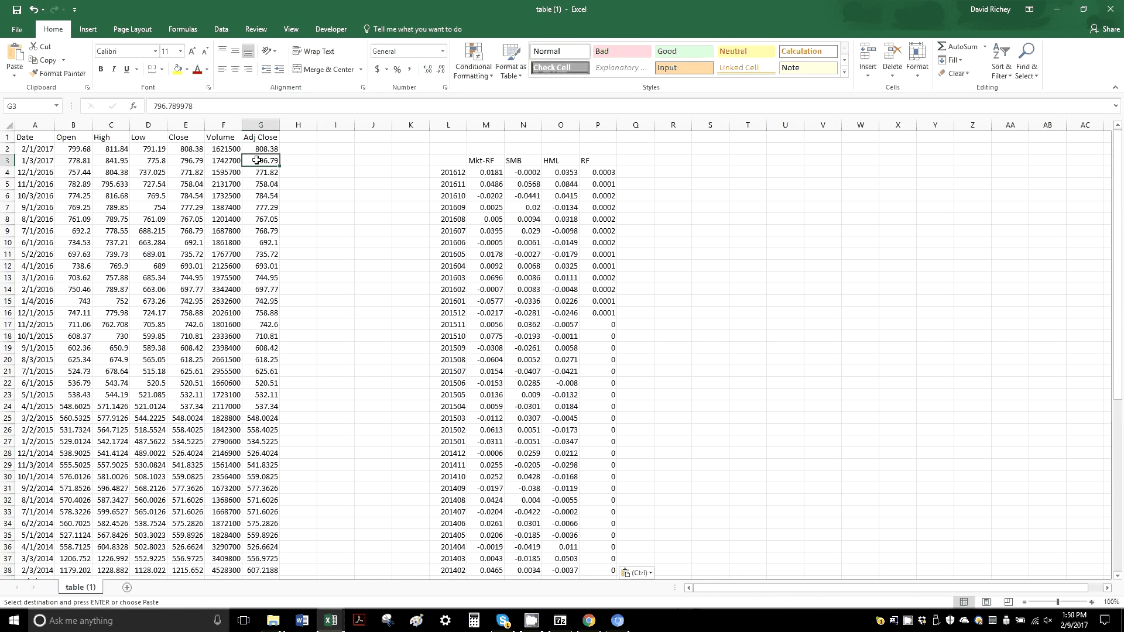
{"action": "left_click_drag", "start_coordinate": [257, 160], "coordinate": [34, 148]}
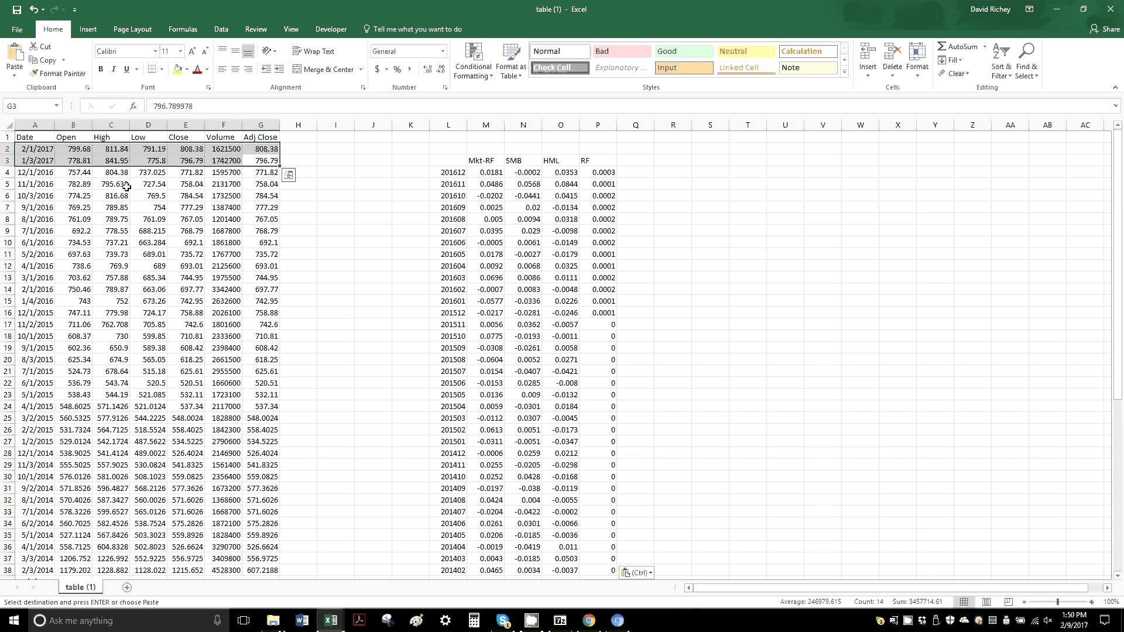
{"action": "key", "text": "Delete"}
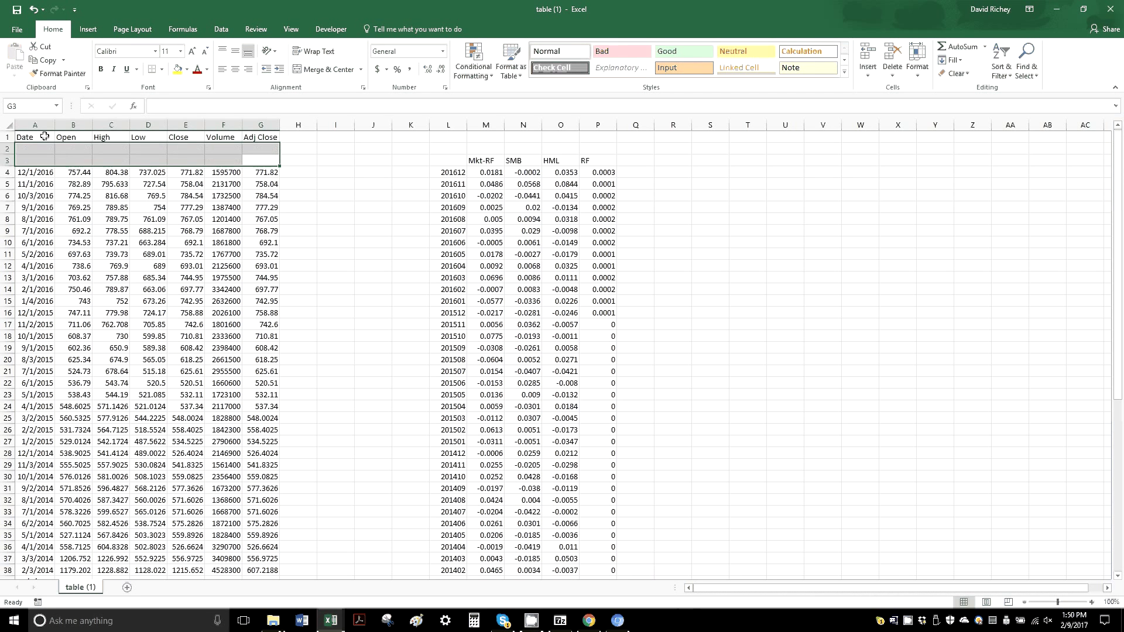
Move the price column headings down above December 2016 and delete the original heading row
{"action": "left_click_drag", "start_coordinate": [44, 135], "coordinate": [260, 137]}
{"action": "key", "text": "ctrl+c"}
{"action": "key", "text": "Down"}
{"action": "key", "text": "Down"}
{"action": "key", "text": "ctrl+v"}
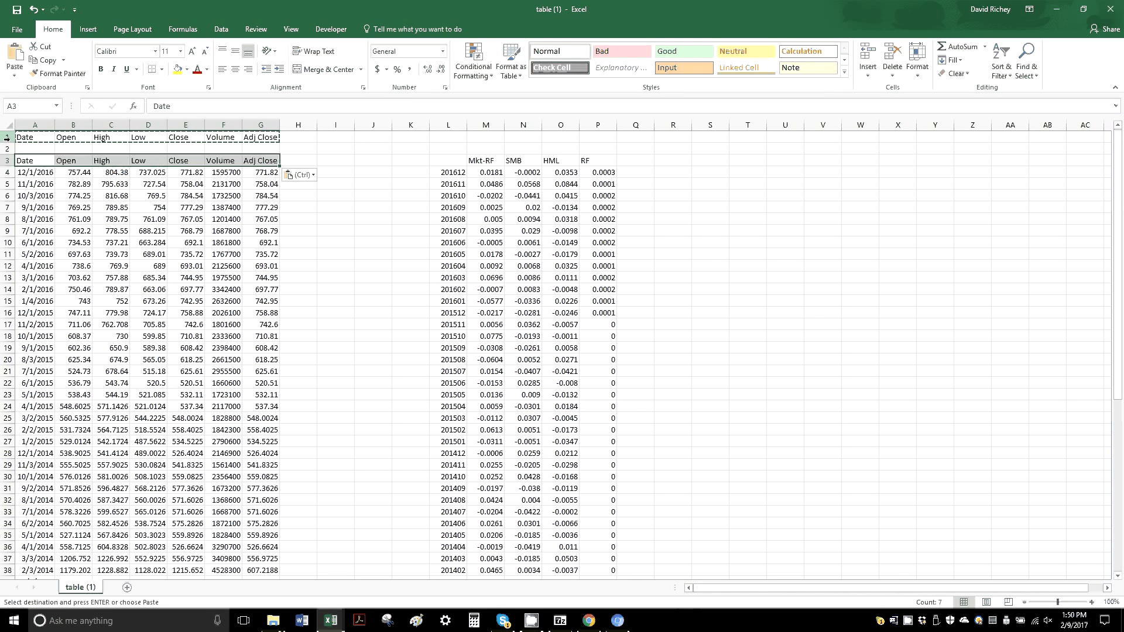
{"action": "left_click", "coordinate": [7, 138]}
{"action": "key", "text": "ctrl+minus"}
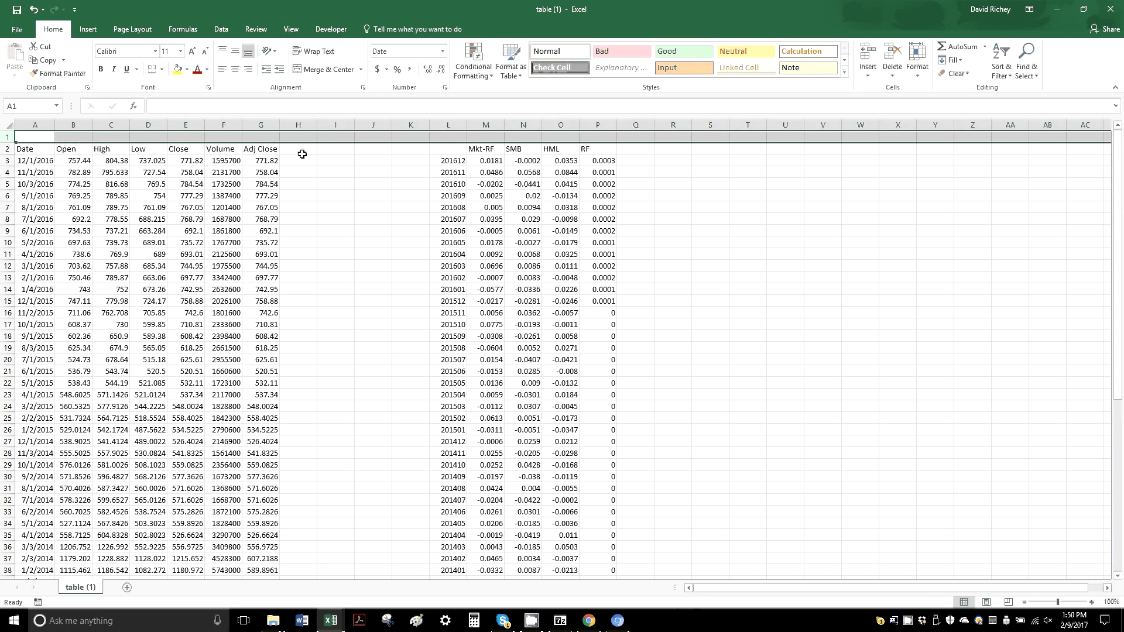
{"action": "left_click", "coordinate": [302, 153]}
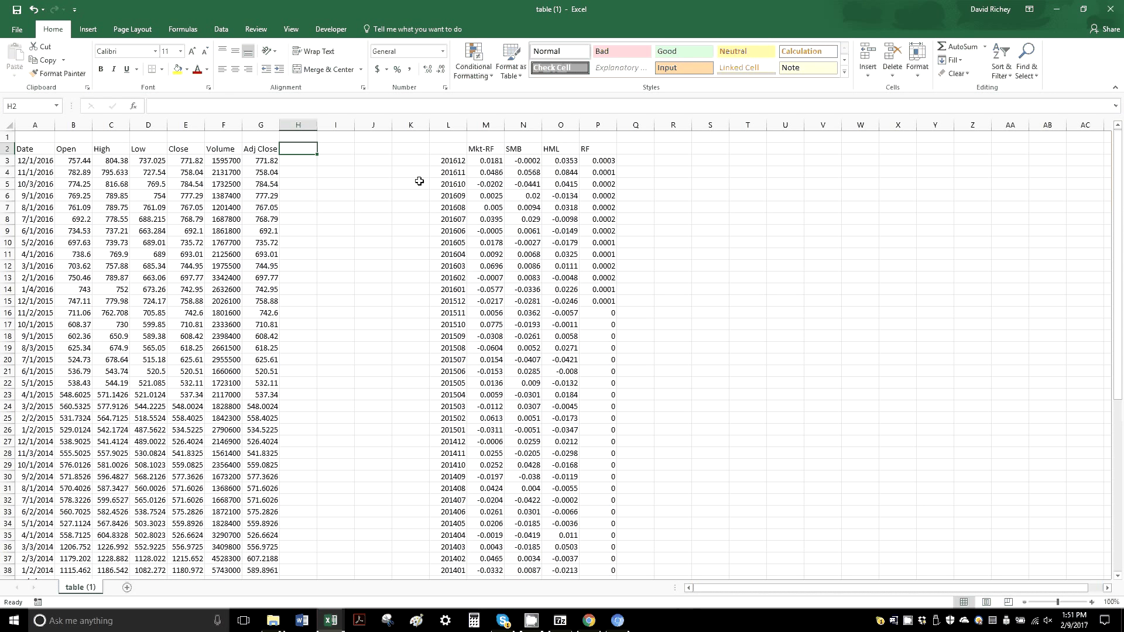
Head column H 'Monthly Return' and autofit the column
{"action": "type", "text": "Monthly Ret"}
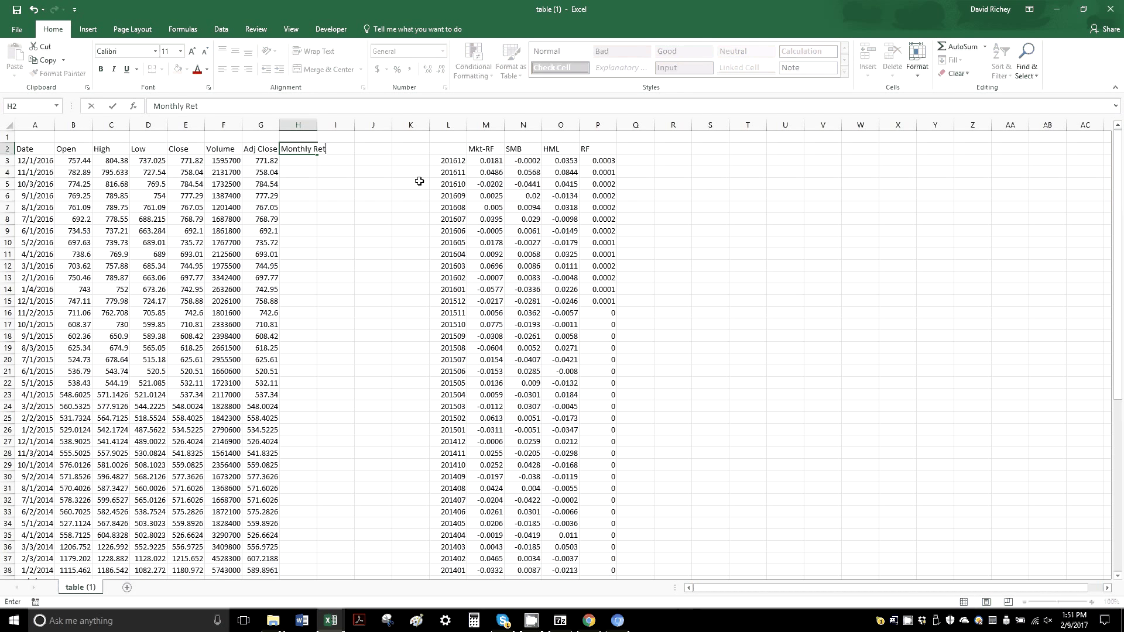
{"action": "type", "text": "urn"}
{"action": "key", "text": "Return"}
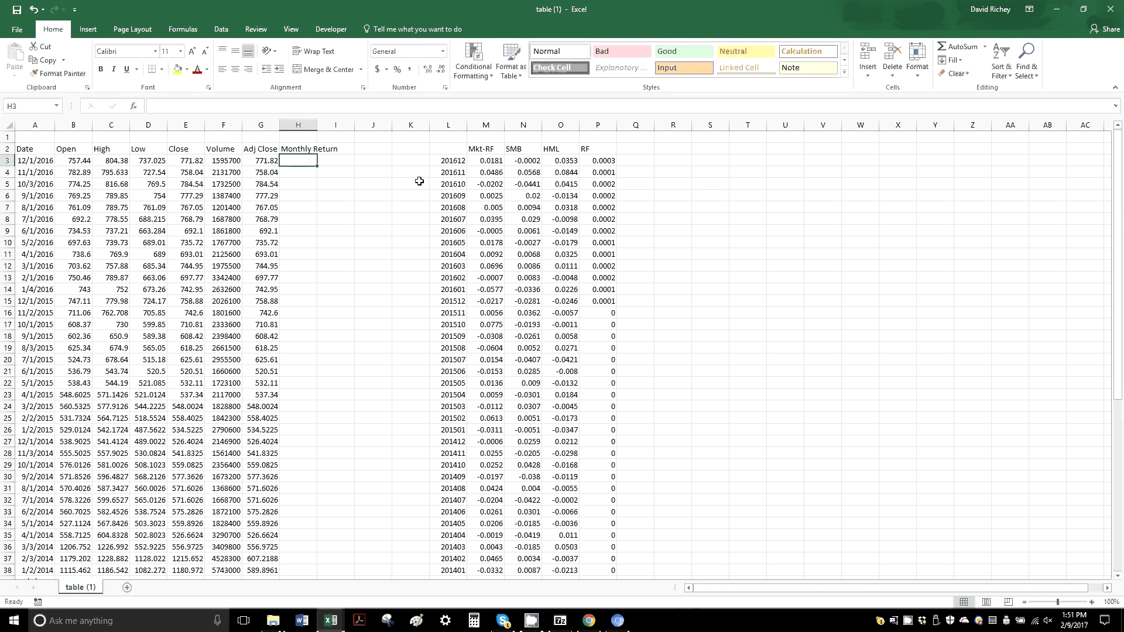
{"action": "double_click", "coordinate": [318, 128]}
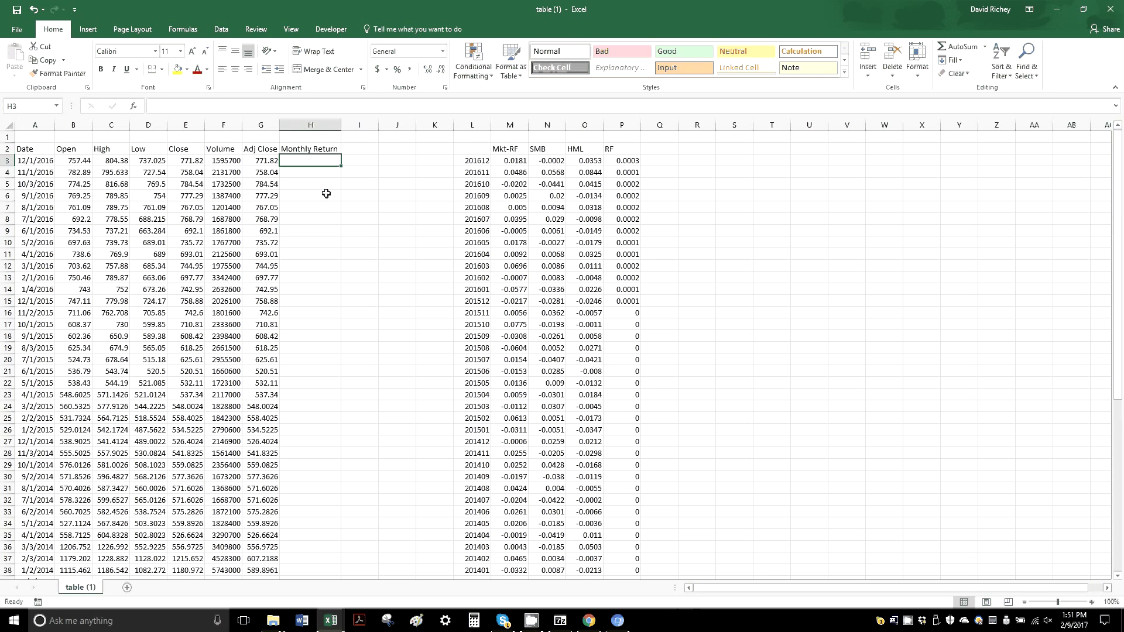
Fill column H with =IFERROR(G3/G4-1,"") for every month
{"action": "type", "text": "=if"}
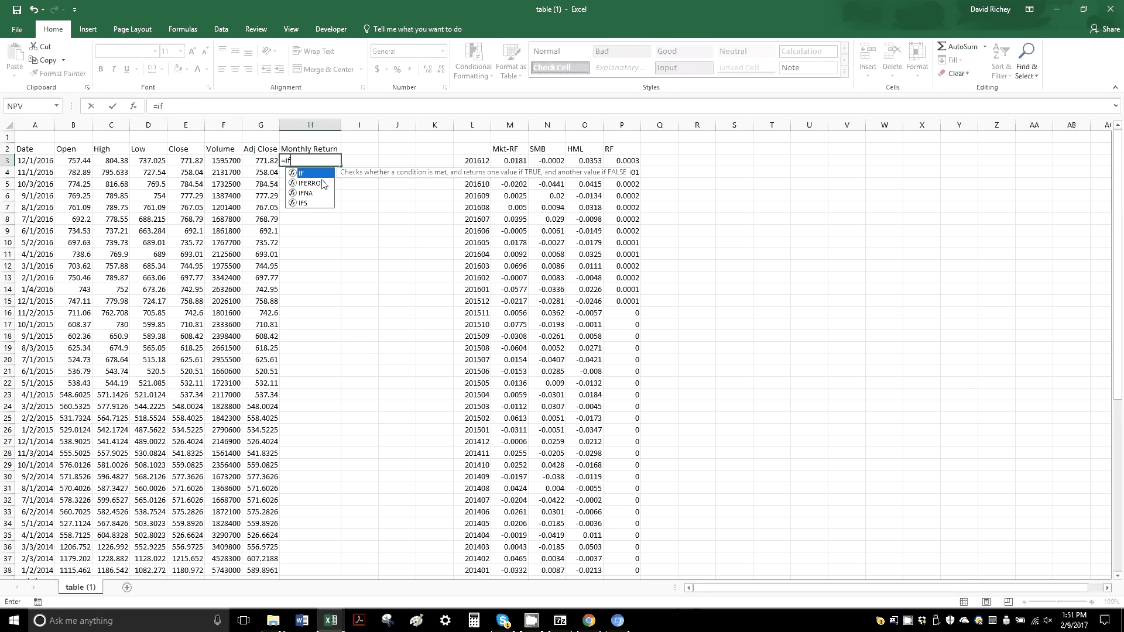
{"action": "double_click", "coordinate": [316, 183]}
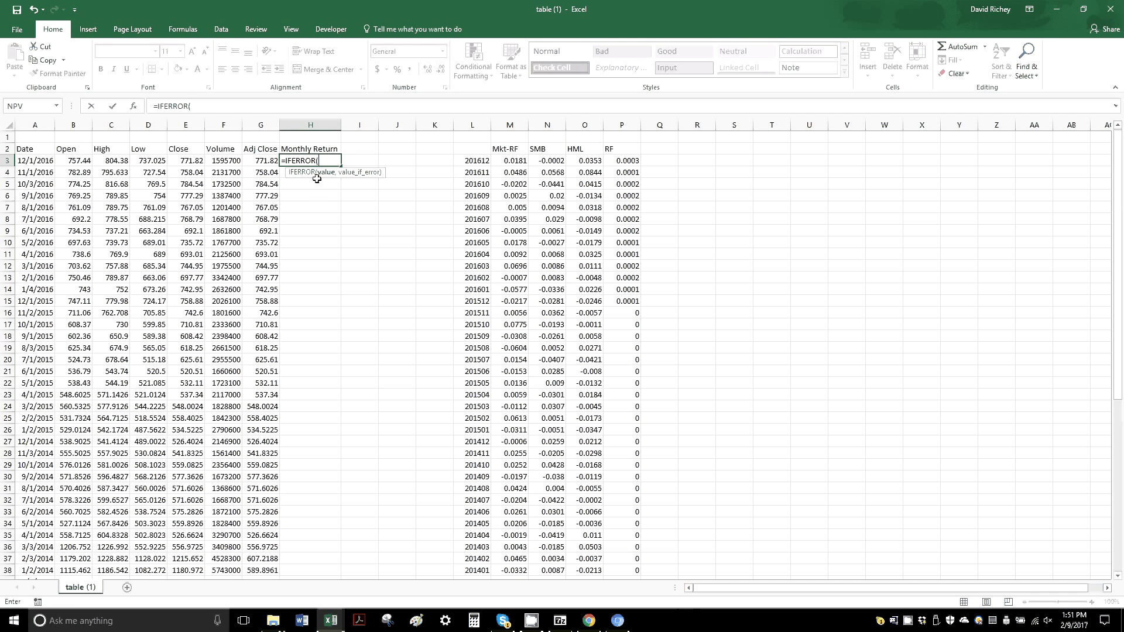
{"action": "left_click", "coordinate": [270, 160]}
{"action": "type", "text": "/"}
{"action": "left_click", "coordinate": [271, 170]}
{"action": "type", "text": "-"}
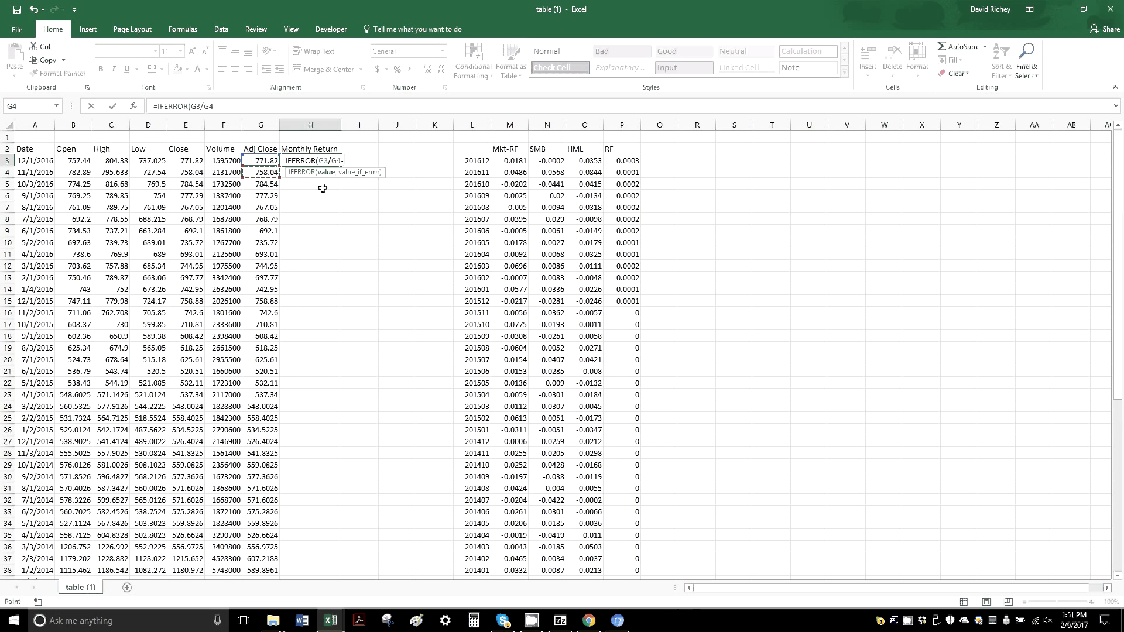
{"action": "type", "text": "1,\"\""}
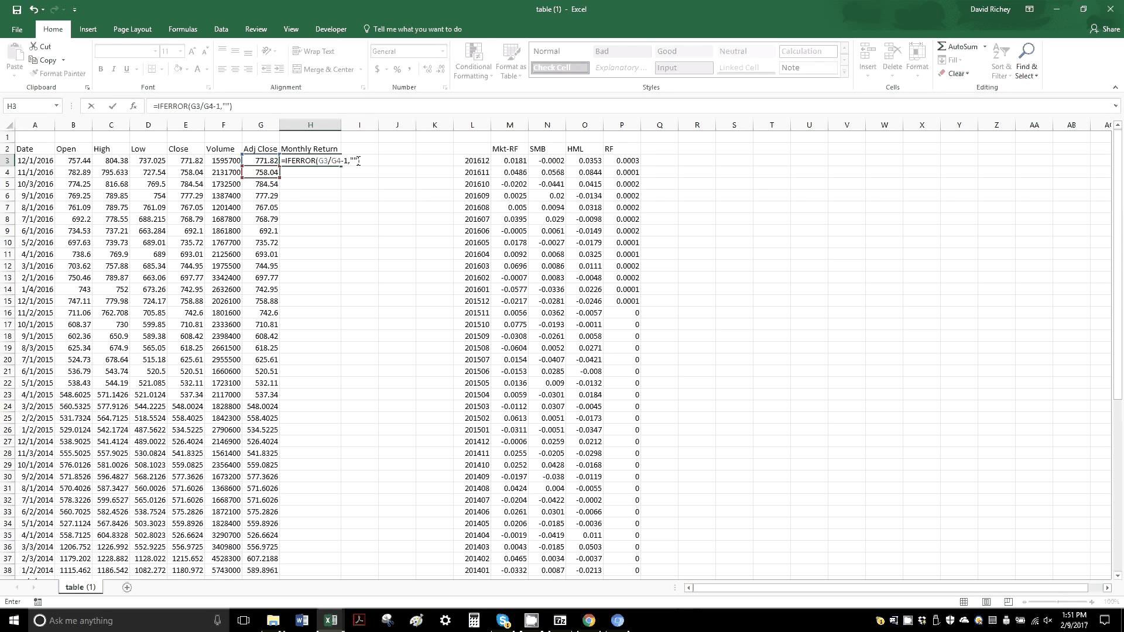
{"action": "key", "text": "Return"}
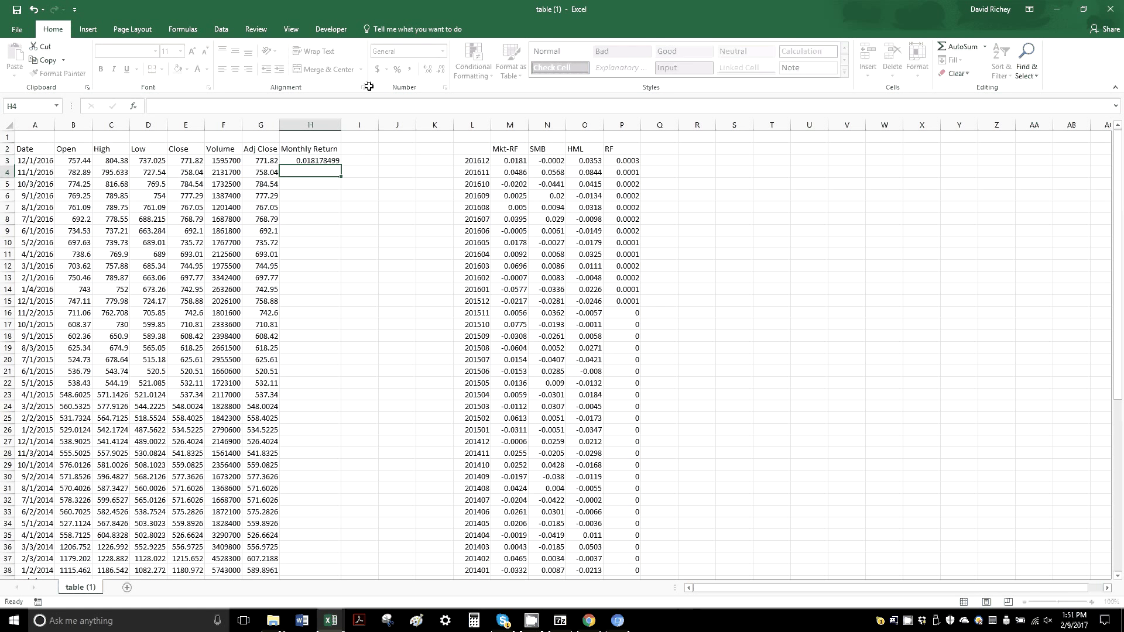
{"action": "left_click", "coordinate": [339, 161]}
{"action": "double_click", "coordinate": [340, 162]}
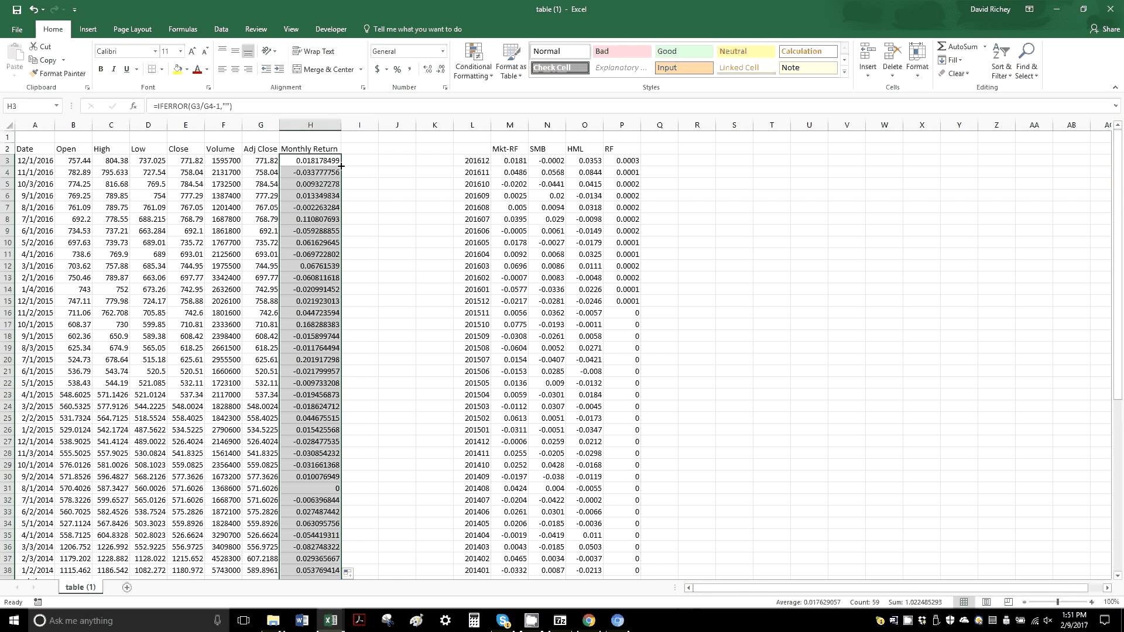
Head column I 'Excess Monthly Return' and widen it to fit
{"action": "left_click", "coordinate": [360, 149]}
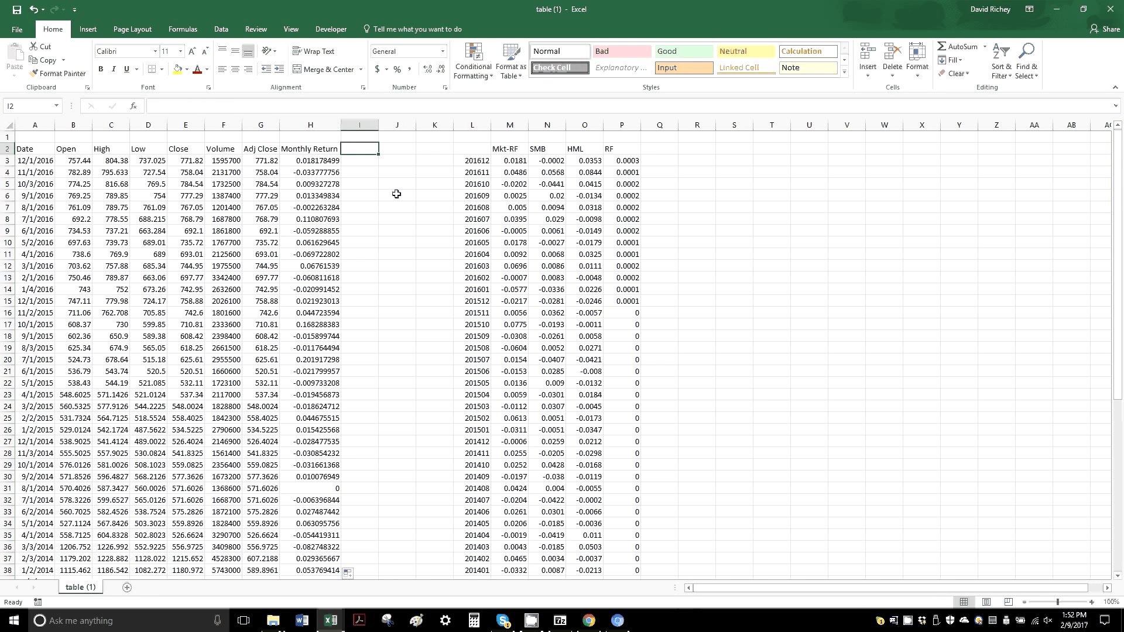
{"action": "type", "text": "Excess Mon"}
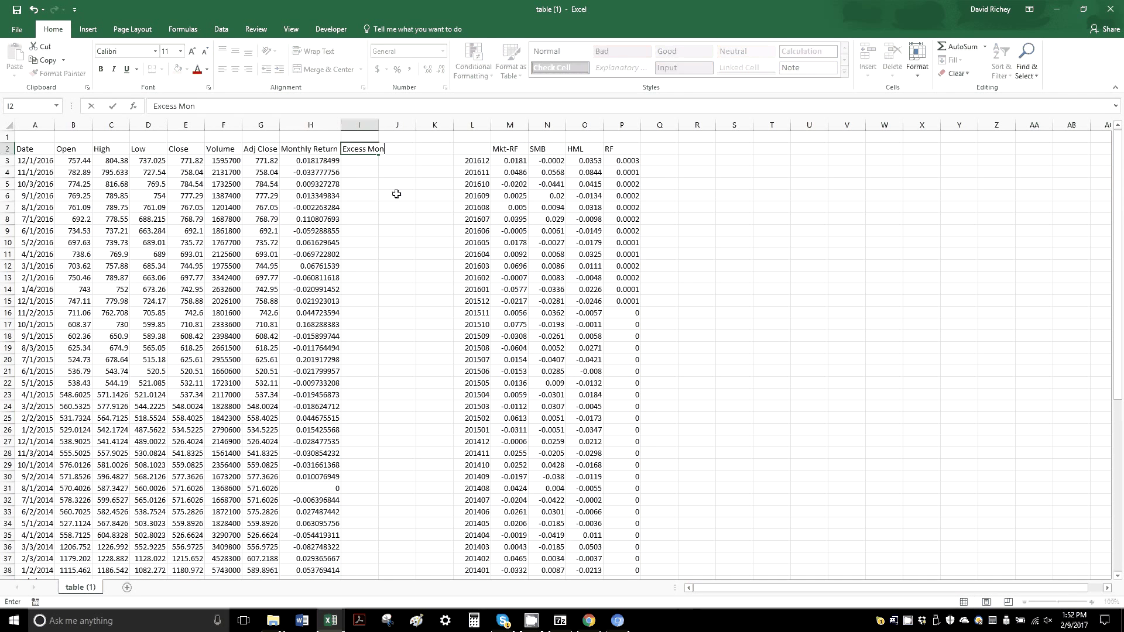
{"action": "type", "text": "thly Return"}
{"action": "key", "text": "Return"}
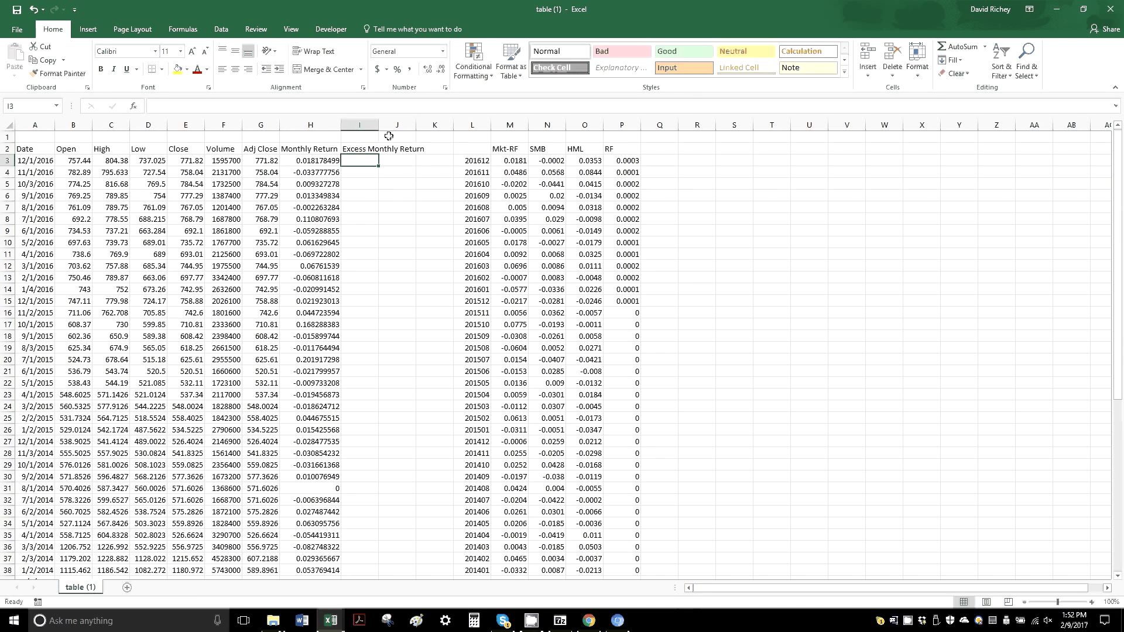
{"action": "key", "text": "alt+h"}
Fill column I with =IFERROR(H3-P3,"") for every month
{"action": "type", "text": "oi"}
{"action": "type", "text": "="}
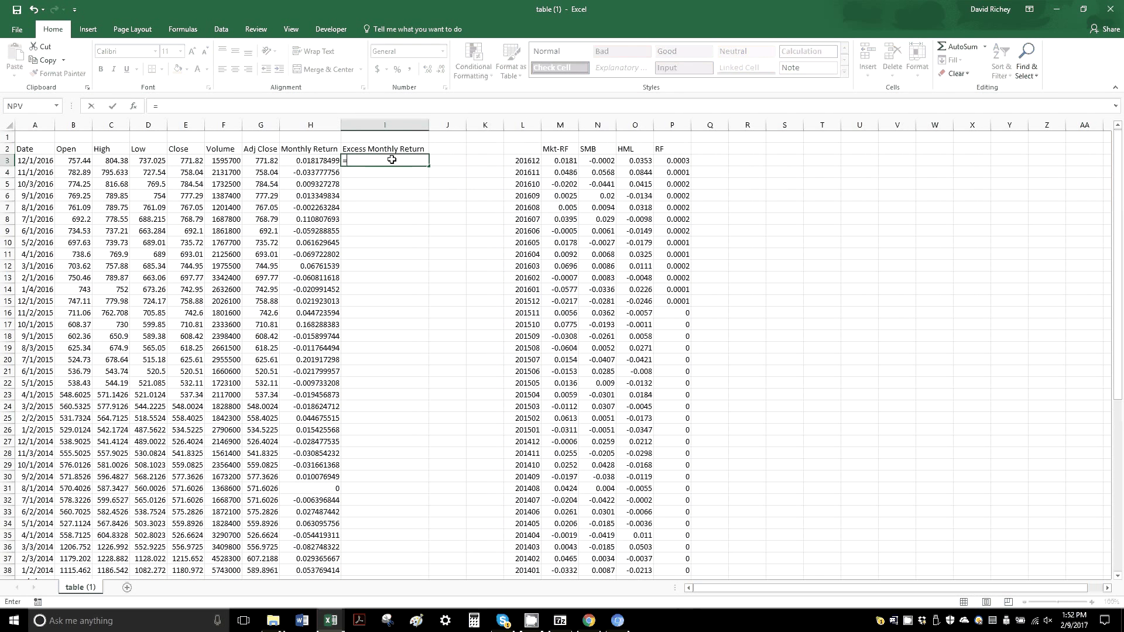
{"action": "type", "text": "ifer"}
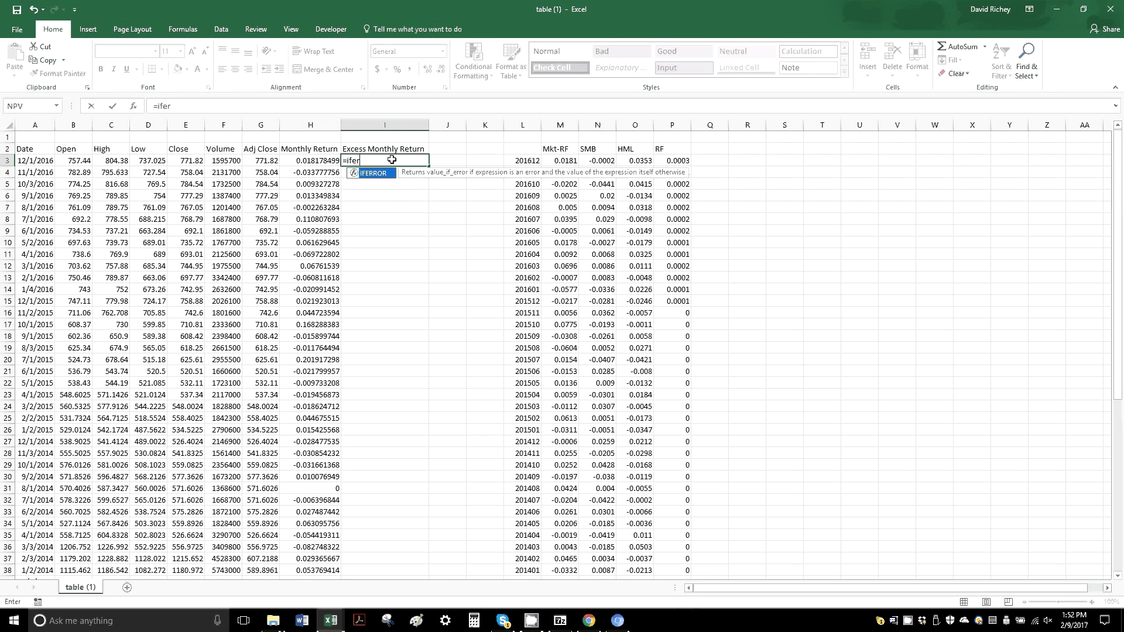
{"action": "type", "text": "ror("}
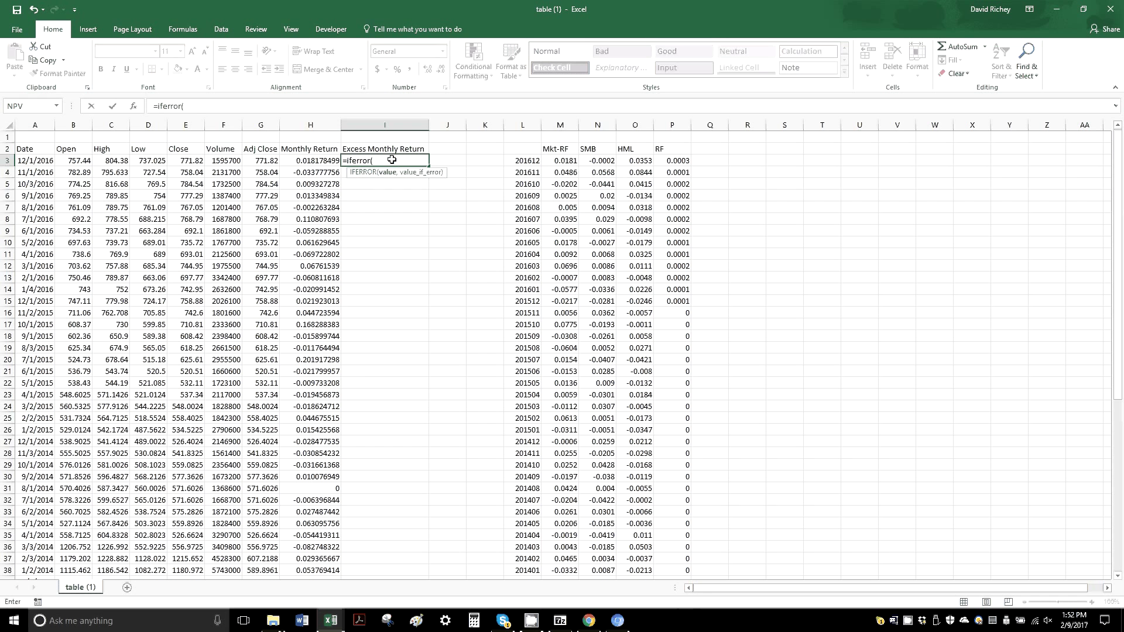
{"action": "left_click", "coordinate": [331, 161]}
{"action": "type", "text": "-"}
{"action": "left_click", "coordinate": [674, 161]}
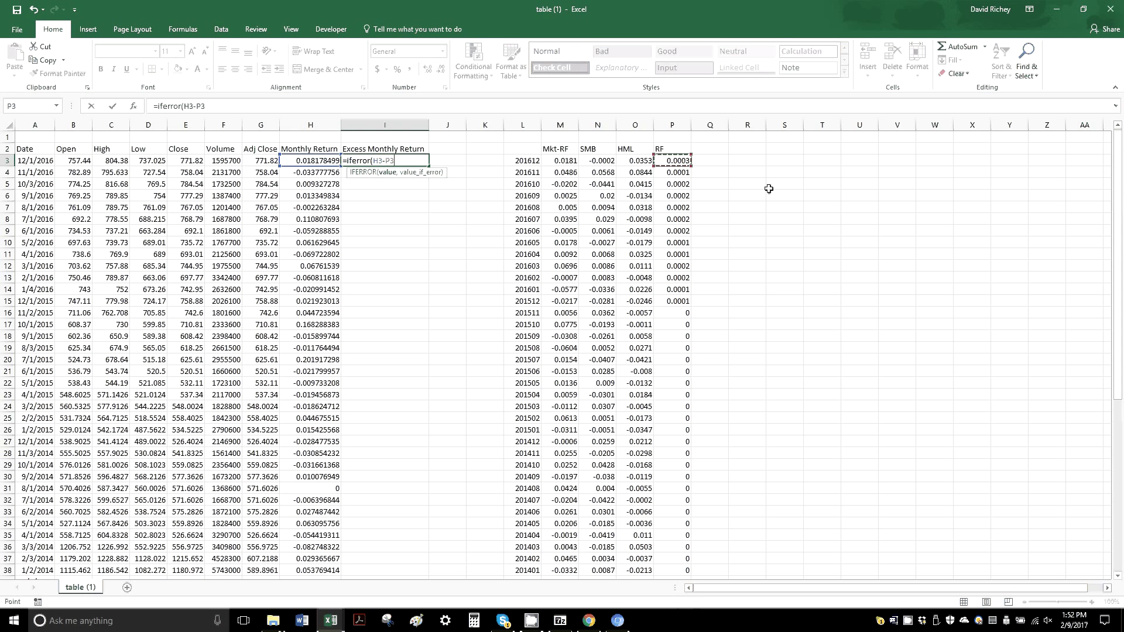
{"action": "type", "text": ",\"\")"}
{"action": "key", "text": "Return"}
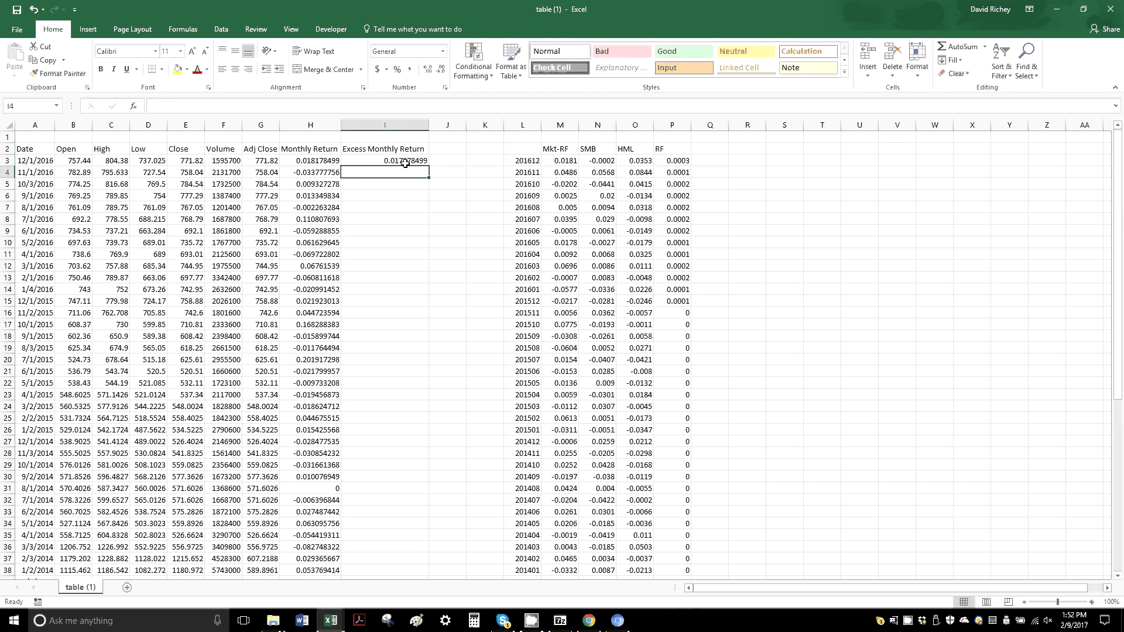
{"action": "left_click", "coordinate": [405, 163]}
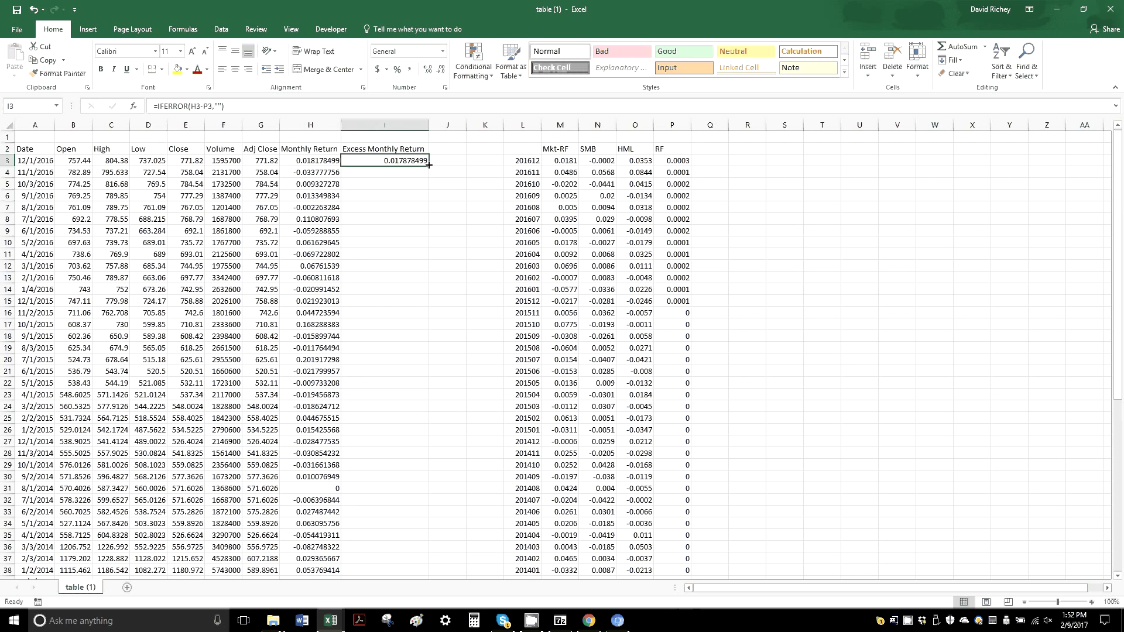
{"action": "double_click", "coordinate": [428, 165]}
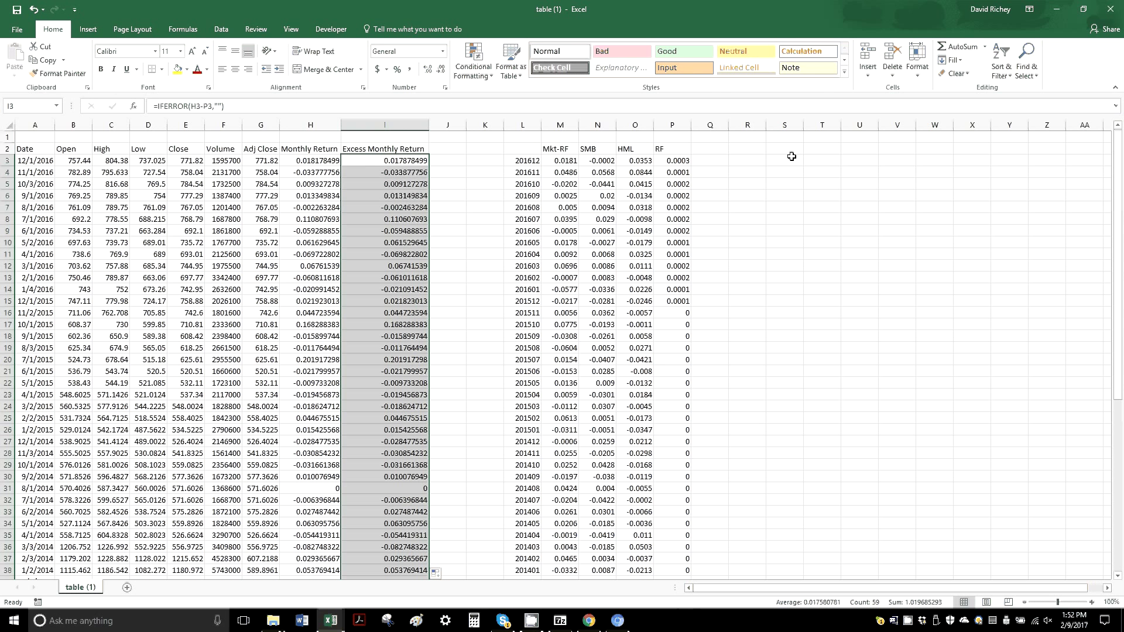
Show the Data ribbon tab's analysis tools
{"action": "left_click", "coordinate": [217, 30]}
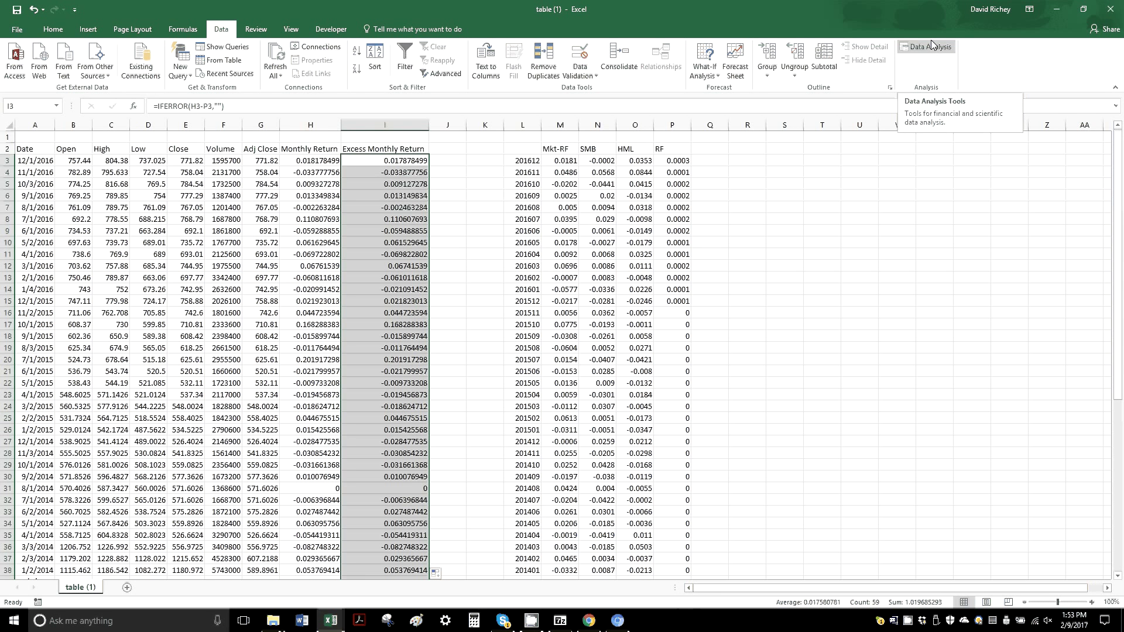
Confirm Analysis ToolPak stays checked in Excel Options' Add-ins manager
{"action": "left_click", "coordinate": [19, 30]}
{"action": "left_click", "coordinate": [38, 338]}
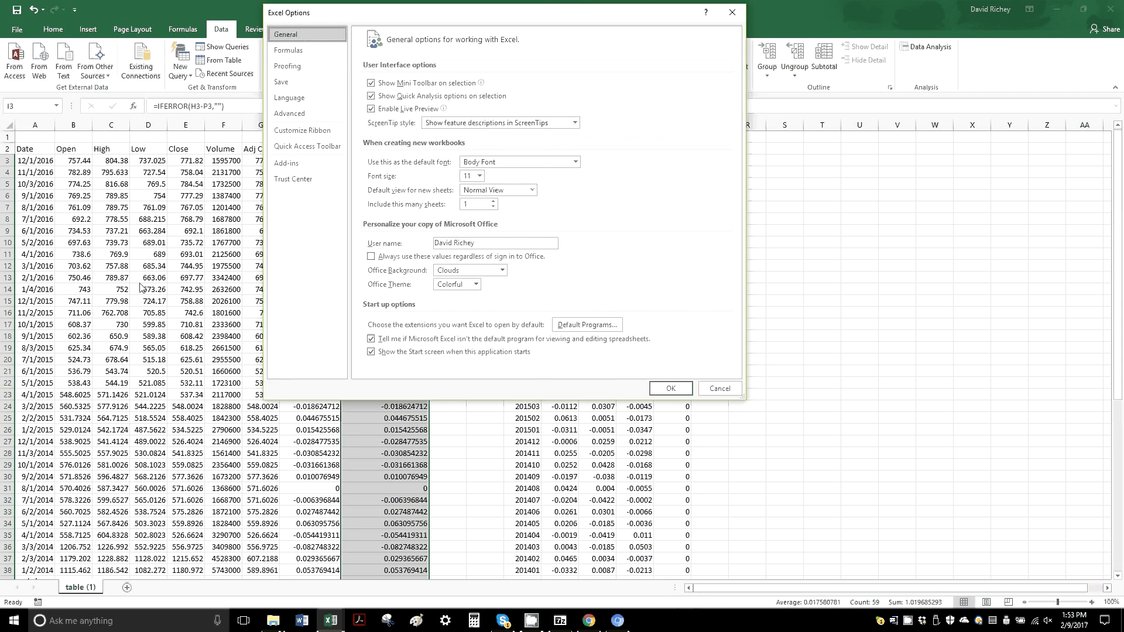
{"action": "left_click", "coordinate": [290, 167]}
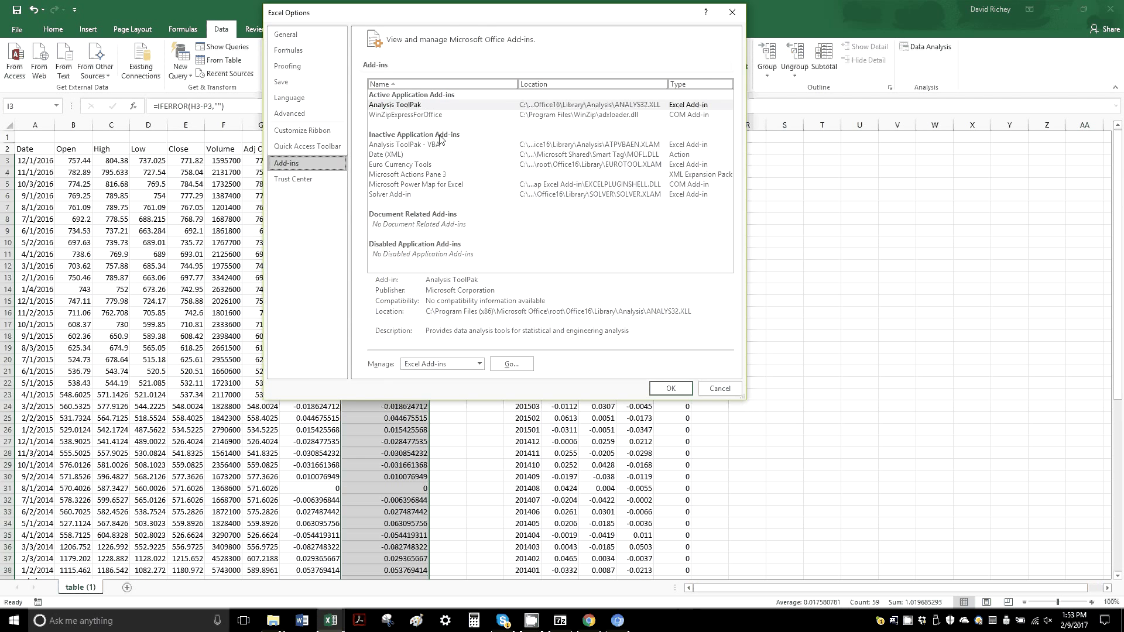
{"action": "left_click", "coordinate": [425, 104]}
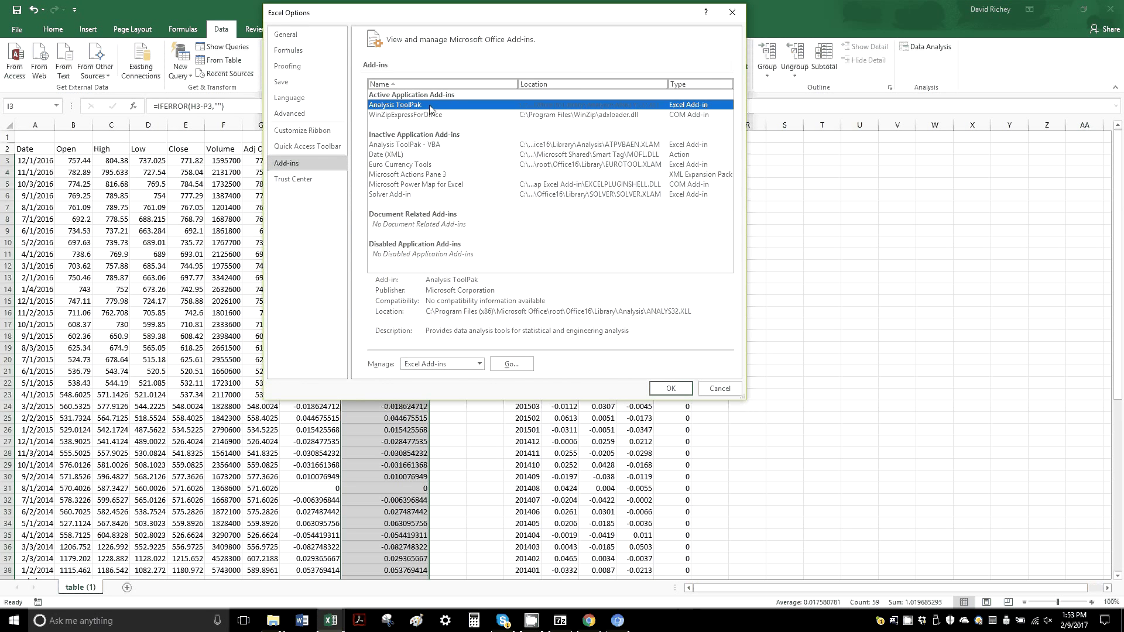
{"action": "left_click", "coordinate": [510, 364]}
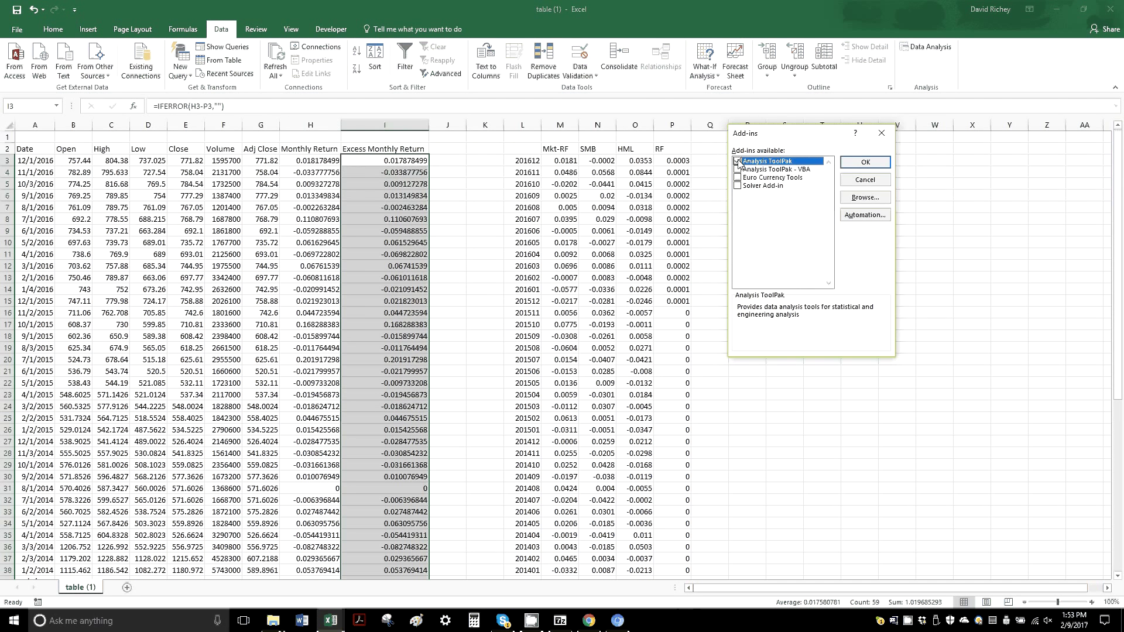
{"action": "left_click", "coordinate": [843, 163]}
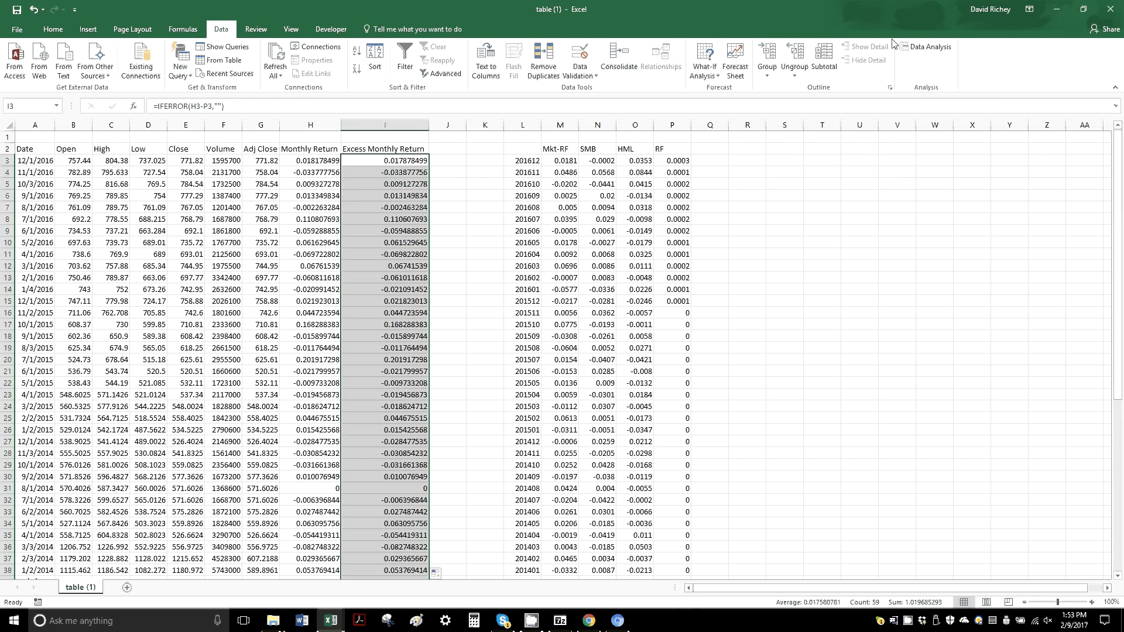
Choose Regression from the Data Analysis tool list
{"action": "left_click", "coordinate": [926, 46]}
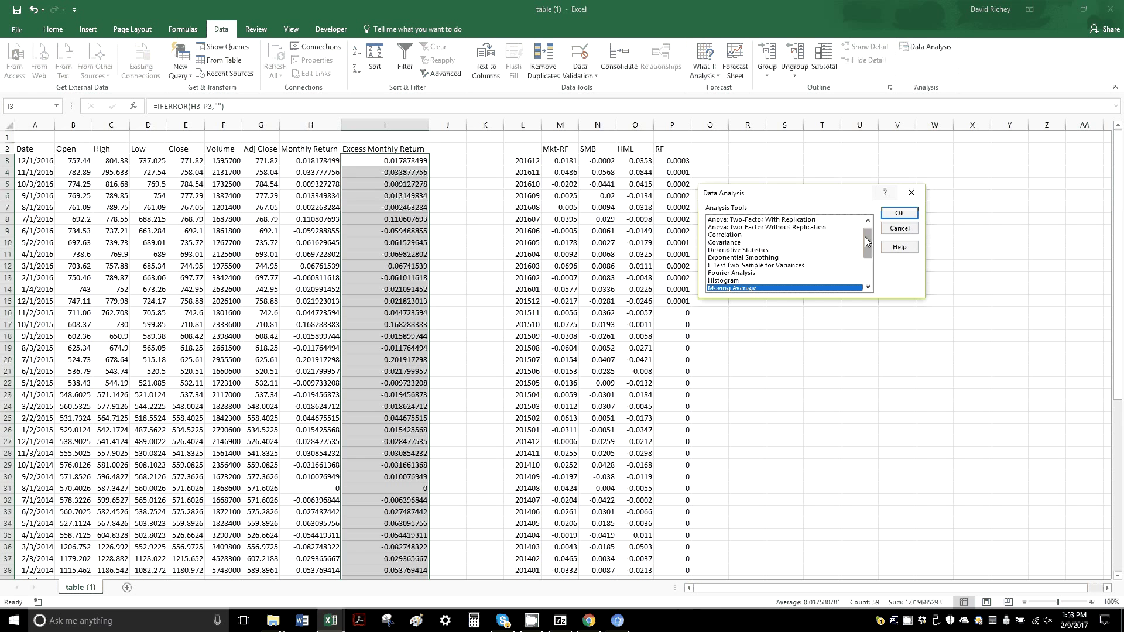
{"action": "scroll", "coordinate": [865, 237], "scroll_direction": "down", "scroll_amount": 3}
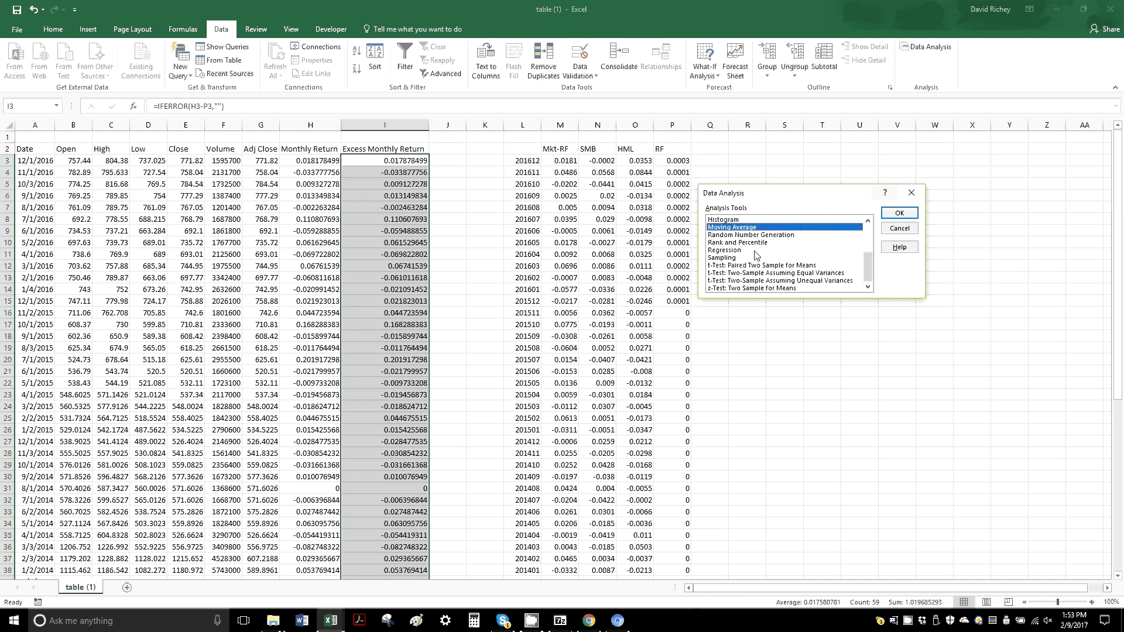
{"action": "left_click", "coordinate": [725, 250]}
{"action": "left_click", "coordinate": [896, 217]}
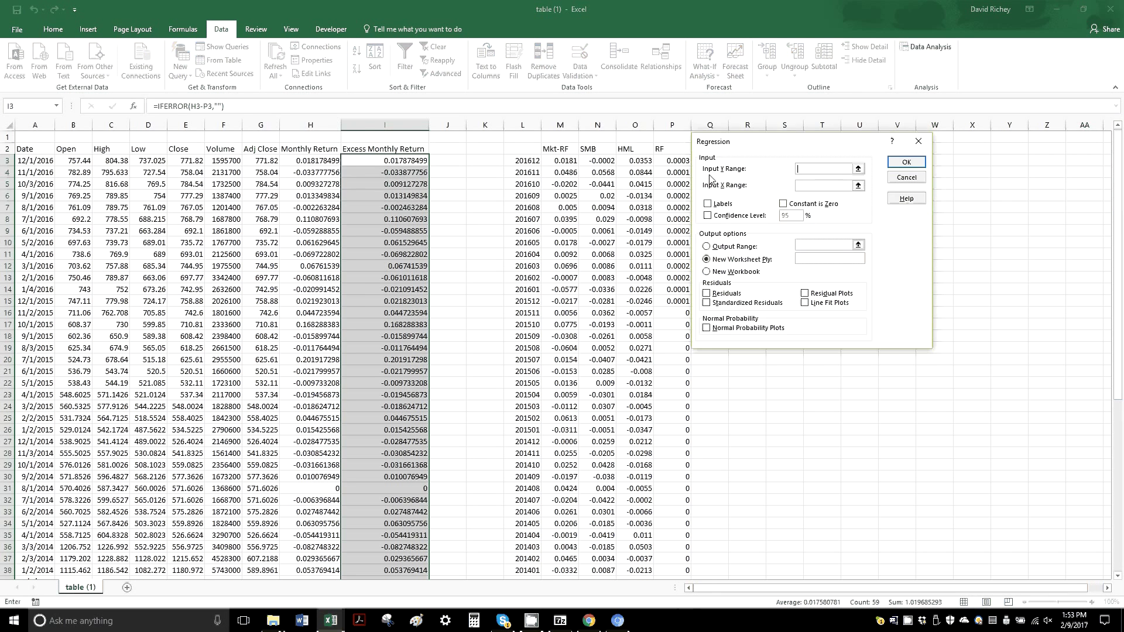
Set the regression Input Y Range to the excess returns $I$3:$I$60
{"action": "left_click", "coordinate": [858, 169]}
{"action": "left_click_drag", "start_coordinate": [385, 161], "coordinate": [401, 508]}
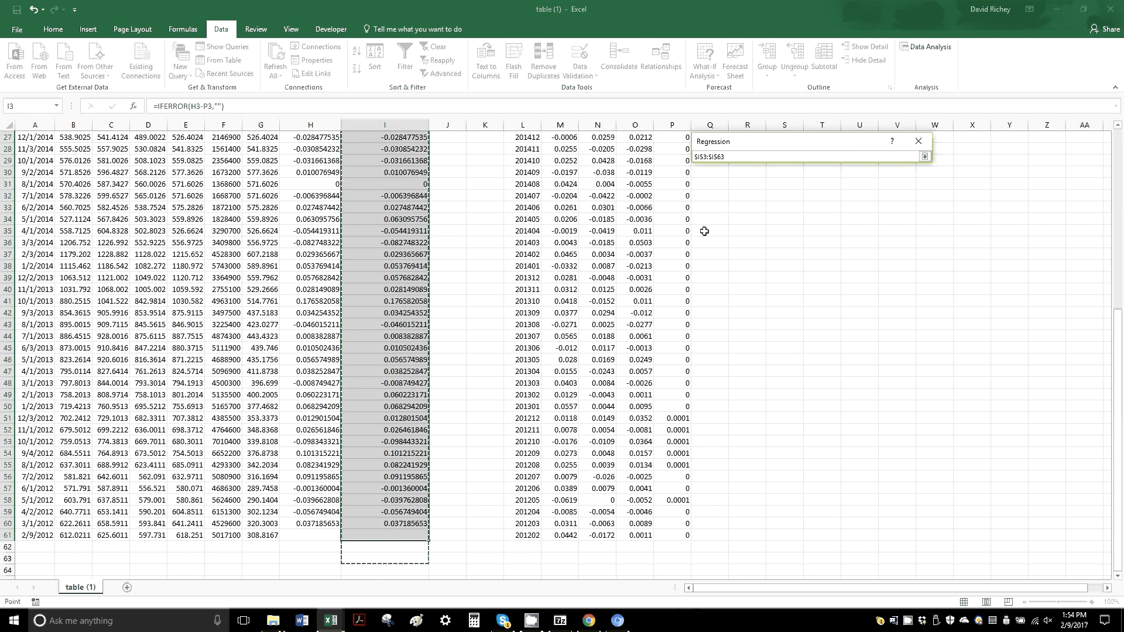
{"action": "key", "text": "BackSpace"}
{"action": "type", "text": "0"}
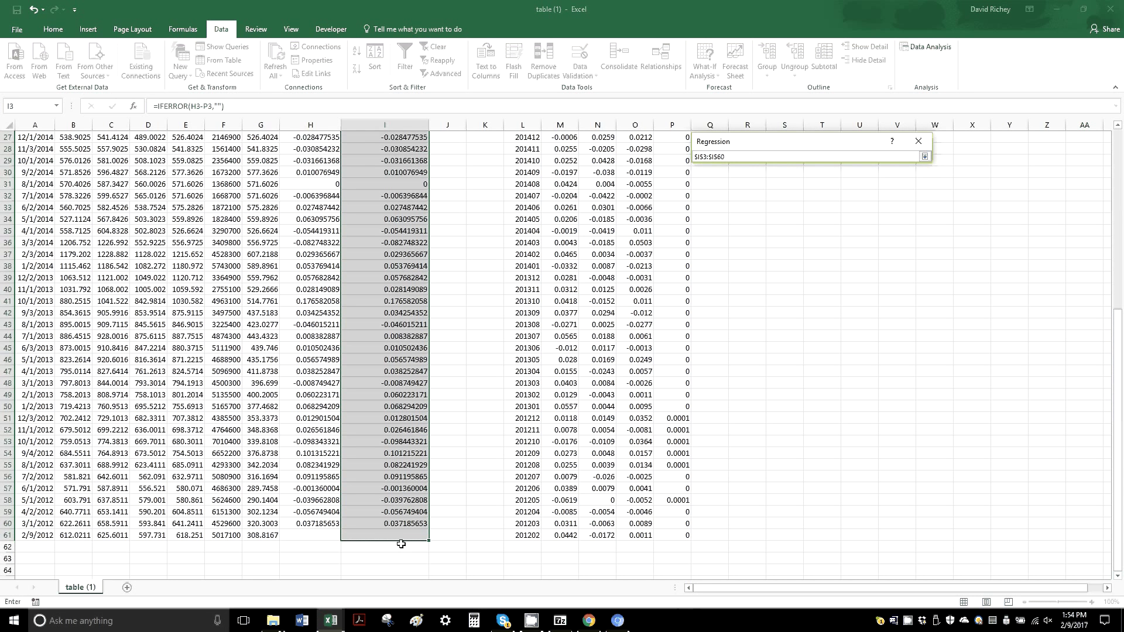
{"action": "left_click", "coordinate": [923, 157]}
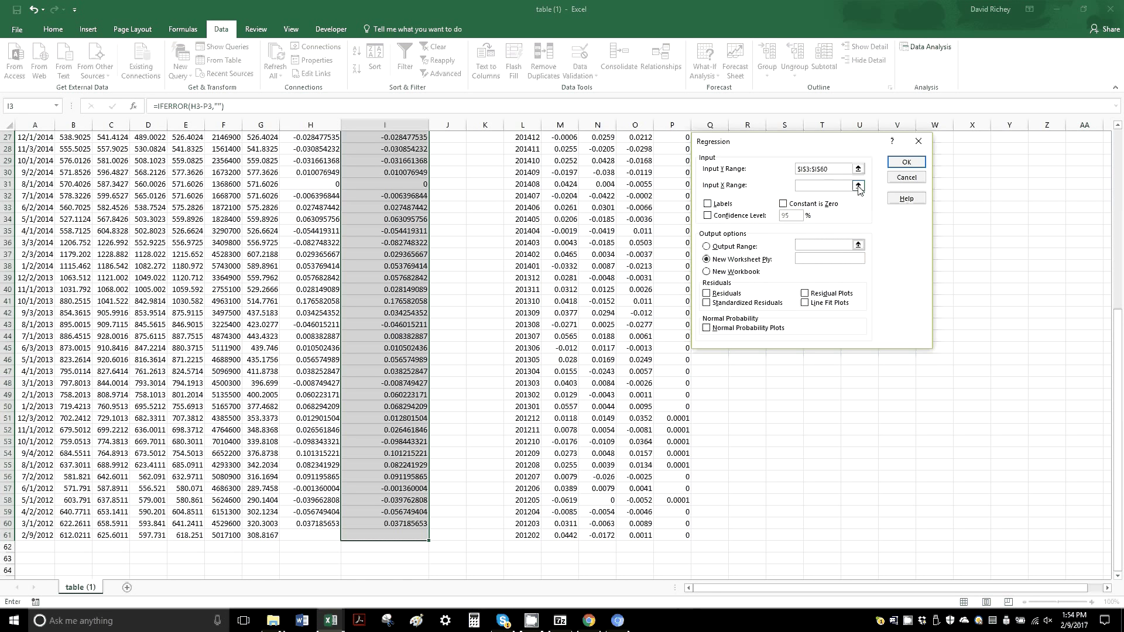
Set Input X Range to the factors $M$3:$O$60 and run the regression to a new sheet
{"action": "left_click", "coordinate": [858, 186]}
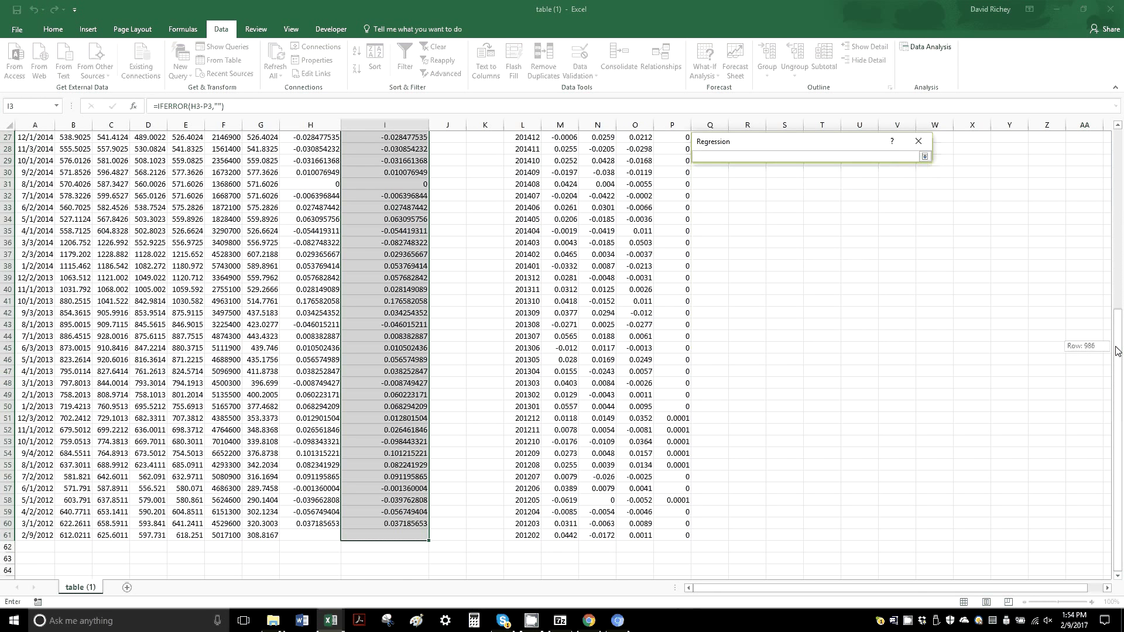
{"action": "left_click_drag", "start_coordinate": [1116, 350], "coordinate": [637, 197]}
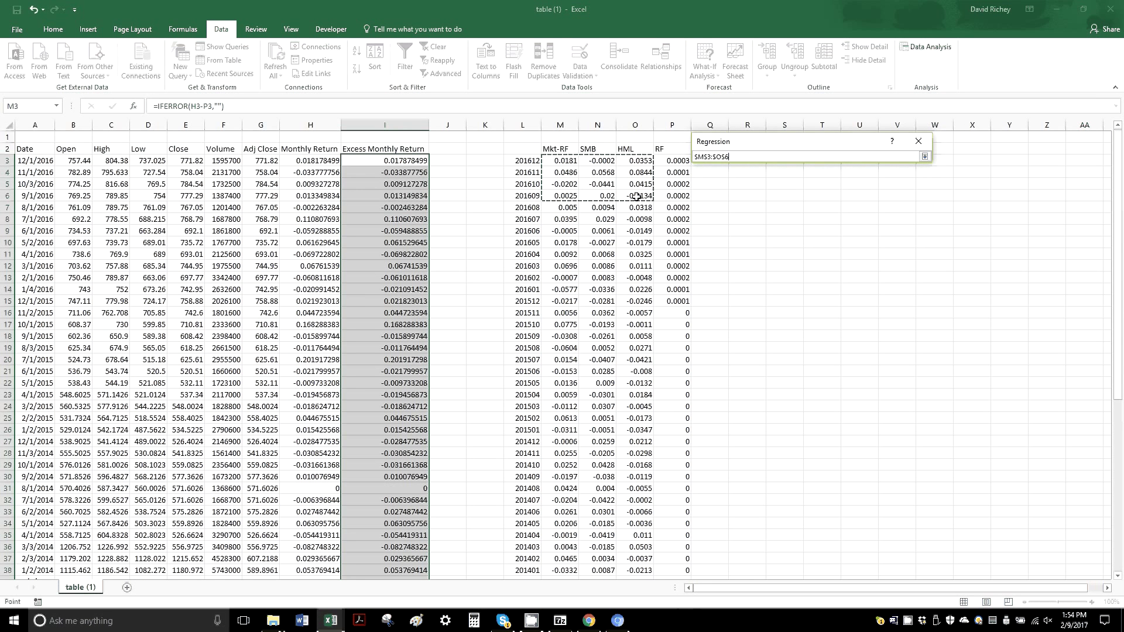
{"action": "left_click", "coordinate": [856, 157]}
{"action": "type", "text": "0"}
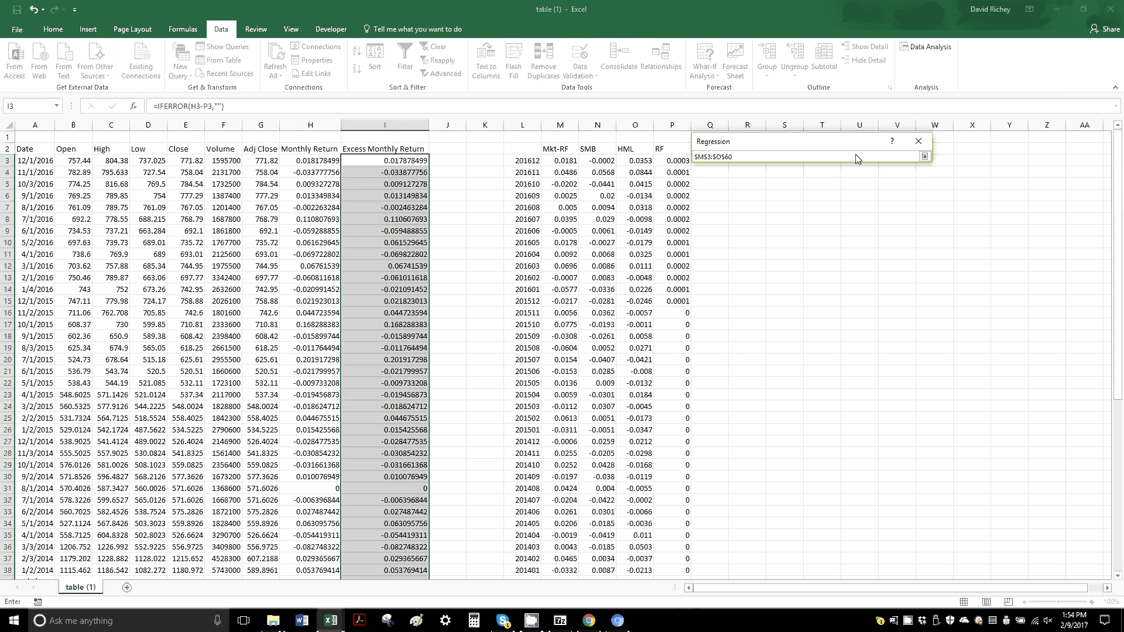
{"action": "left_click", "coordinate": [924, 157]}
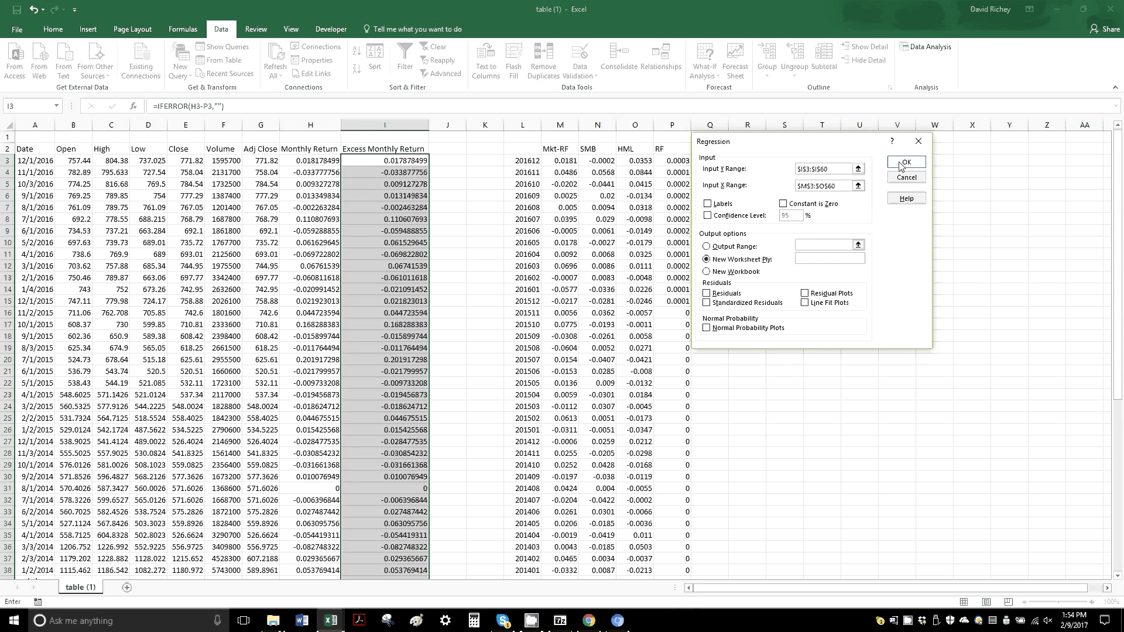
{"action": "left_click", "coordinate": [901, 167]}
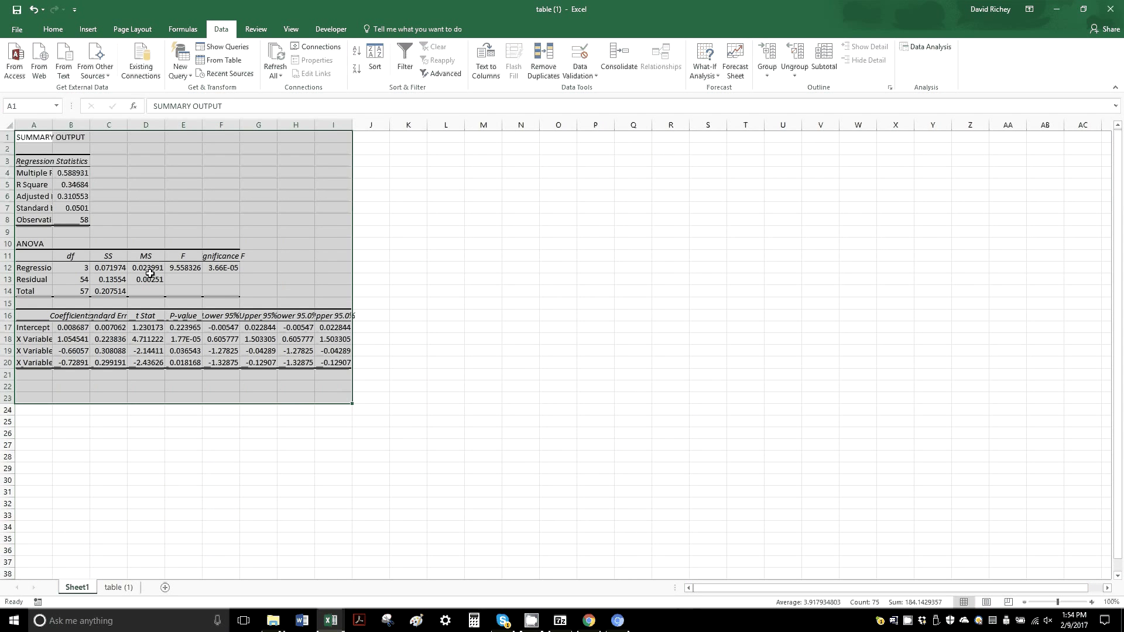
Autofit columns A and B and fill the factor coefficient rows A18:B20 yellow
{"action": "double_click", "coordinate": [53, 125]}
{"action": "double_click", "coordinate": [126, 125]}
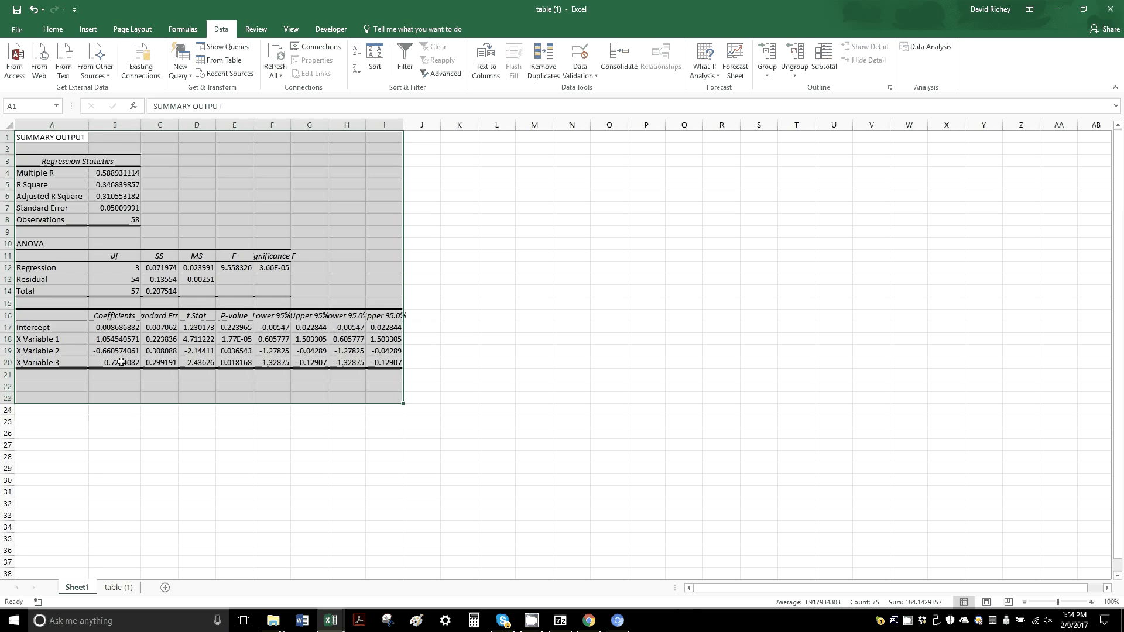
{"action": "left_click_drag", "start_coordinate": [121, 362], "coordinate": [71, 340]}
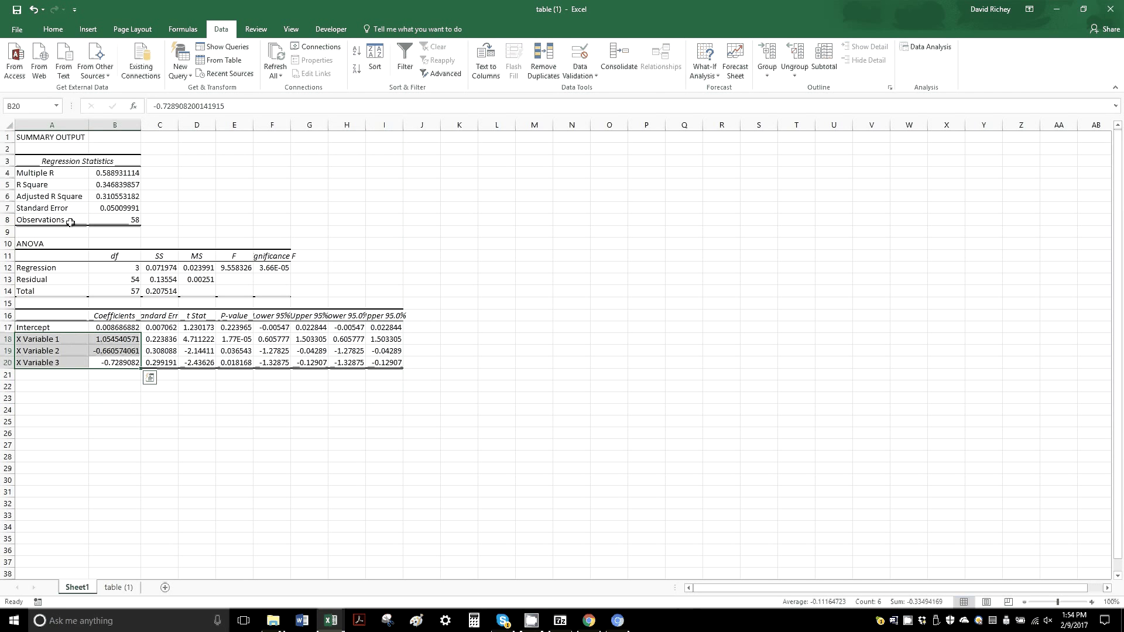
{"action": "left_click", "coordinate": [53, 29]}
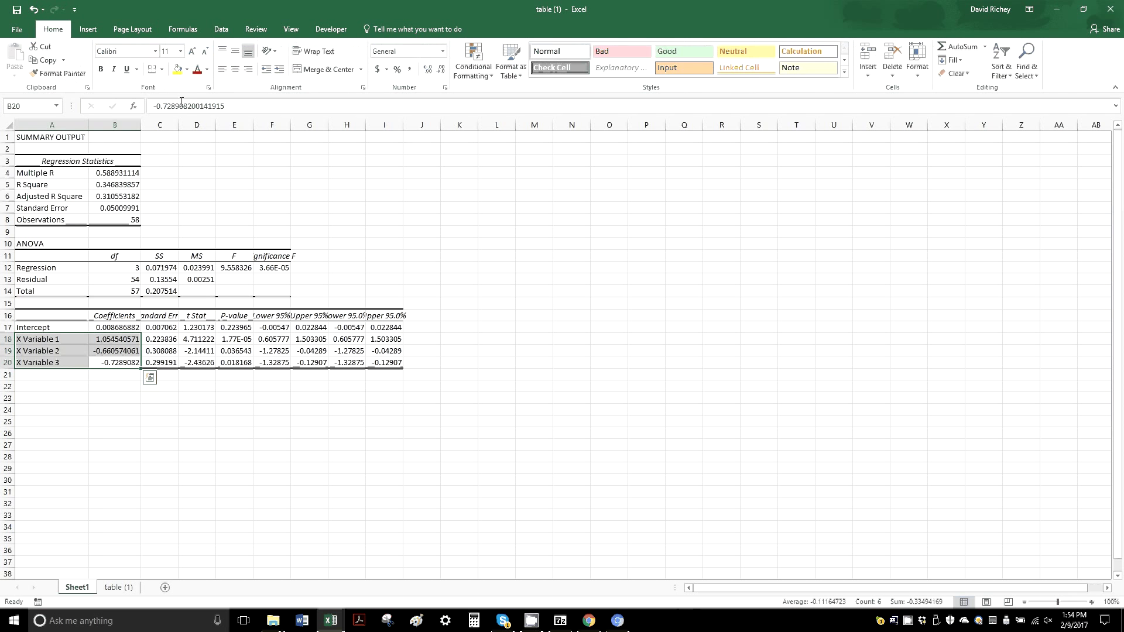
{"action": "left_click", "coordinate": [178, 69]}
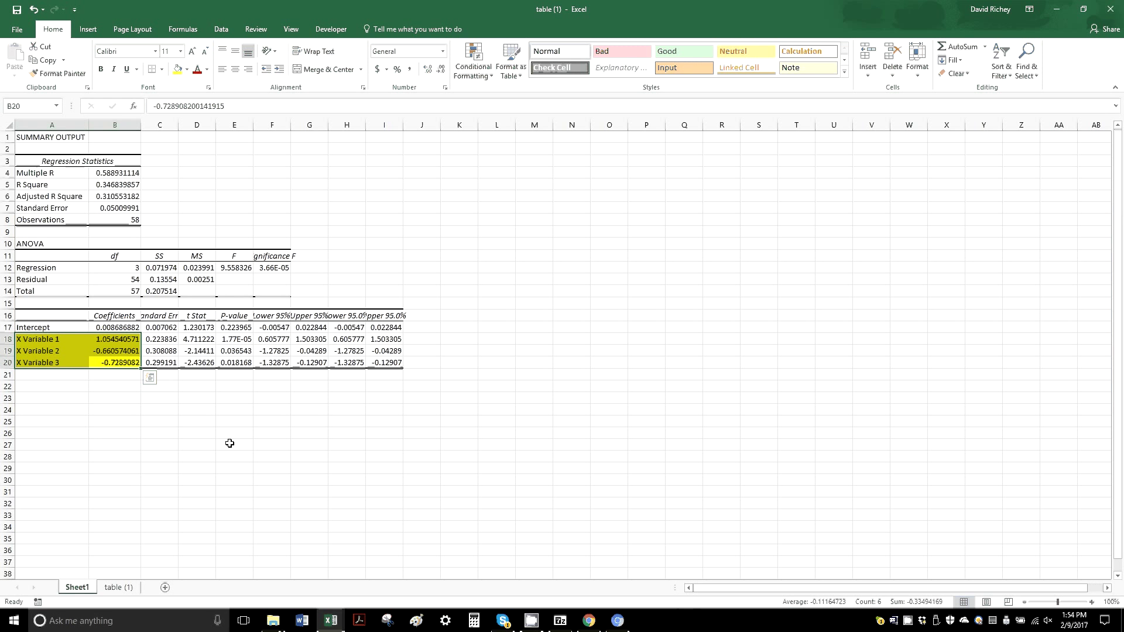
Copy the Mkt-RF, SMB, HML and RF headers from M2:P2 into T2:W2
{"action": "left_click", "coordinate": [119, 587]}
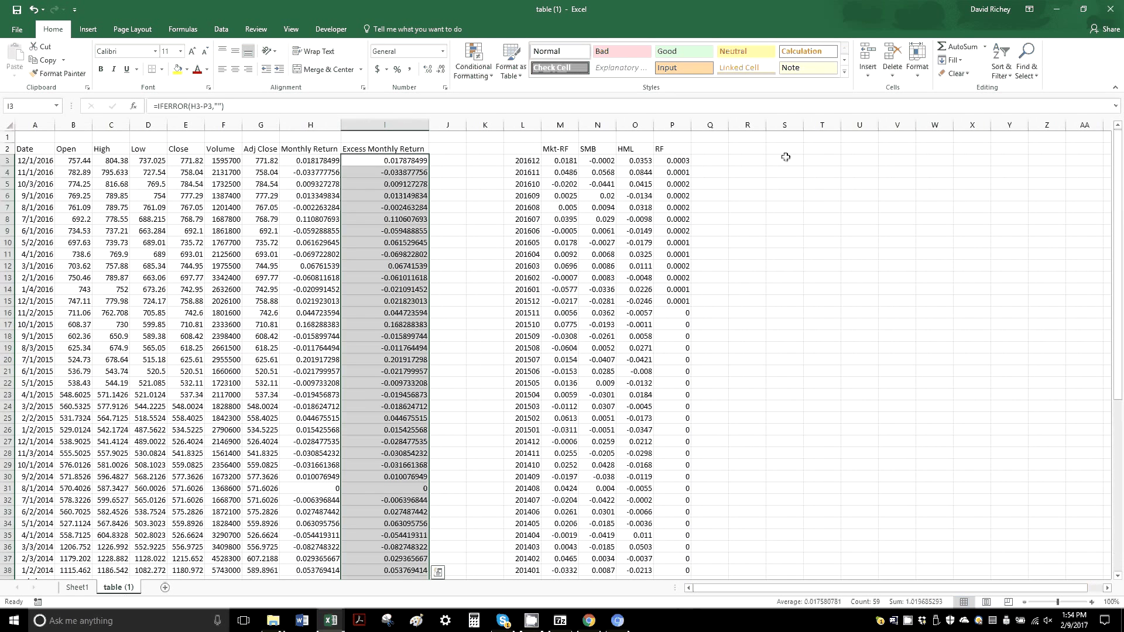
{"action": "left_click_drag", "start_coordinate": [553, 149], "coordinate": [676, 150]}
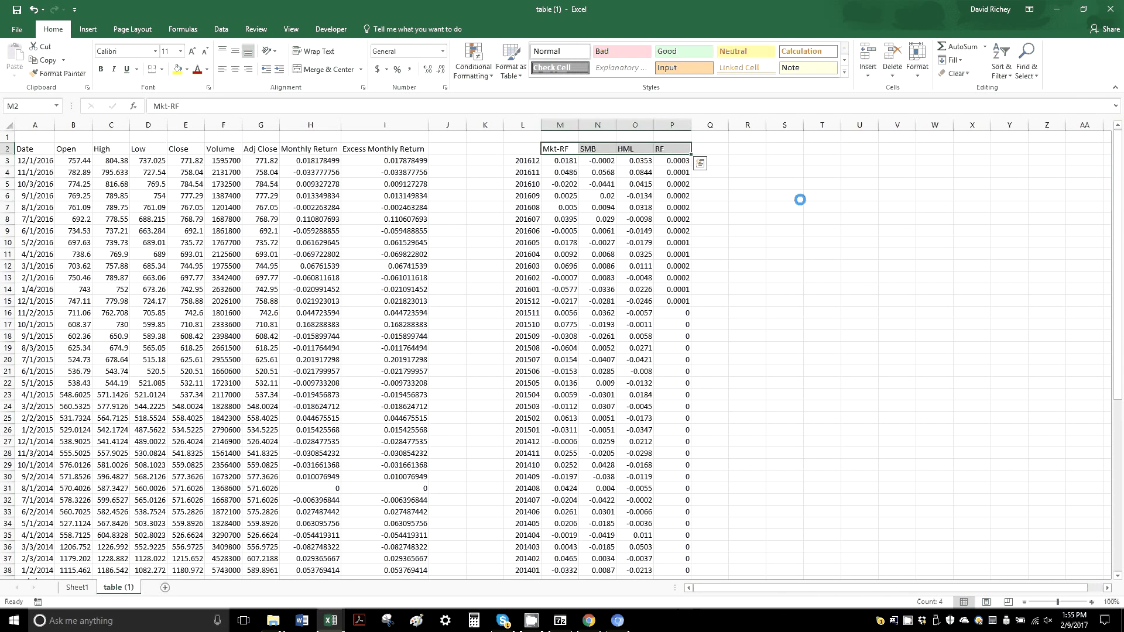
{"action": "key", "text": "ctrl+c"}
{"action": "left_click", "coordinate": [825, 150]}
{"action": "key", "text": "ctrl+v"}
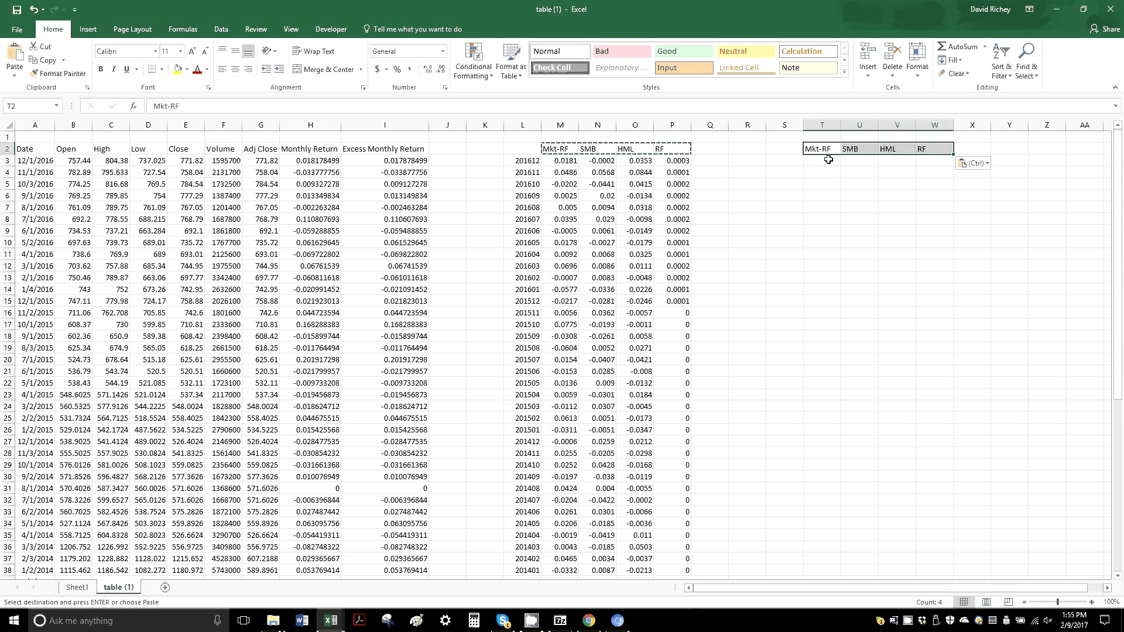
Enter =INDEX(LINEST(I3:I60,M3:O60,,1),1,3) in T3, returning the Mkt-RF beta 1.054541
{"action": "left_click", "coordinate": [828, 159]}
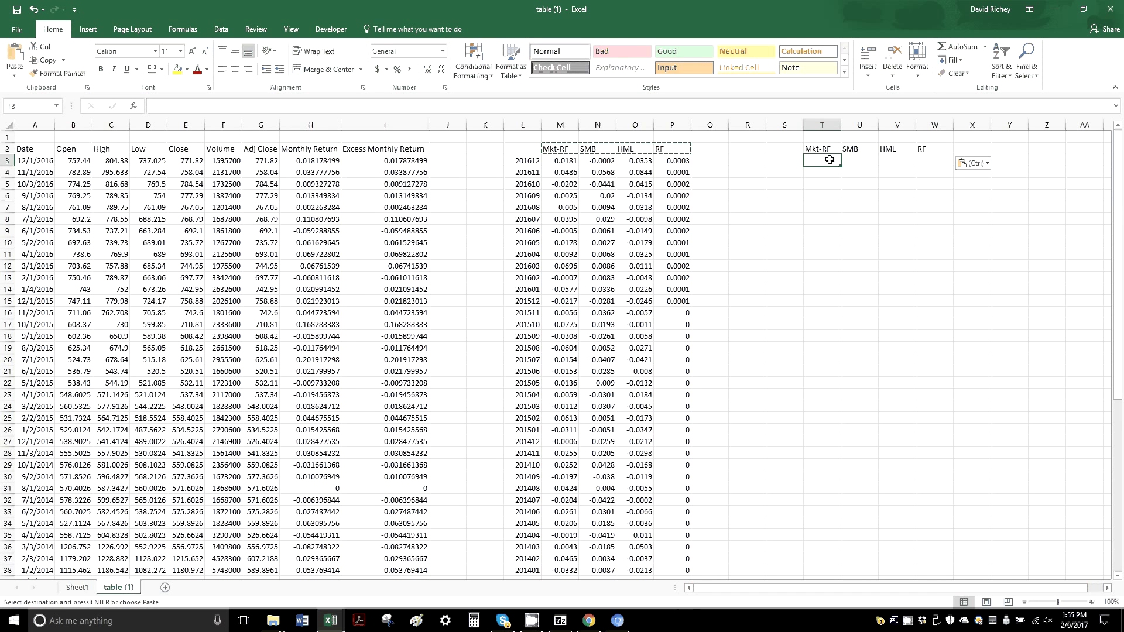
{"action": "type", "text": "="}
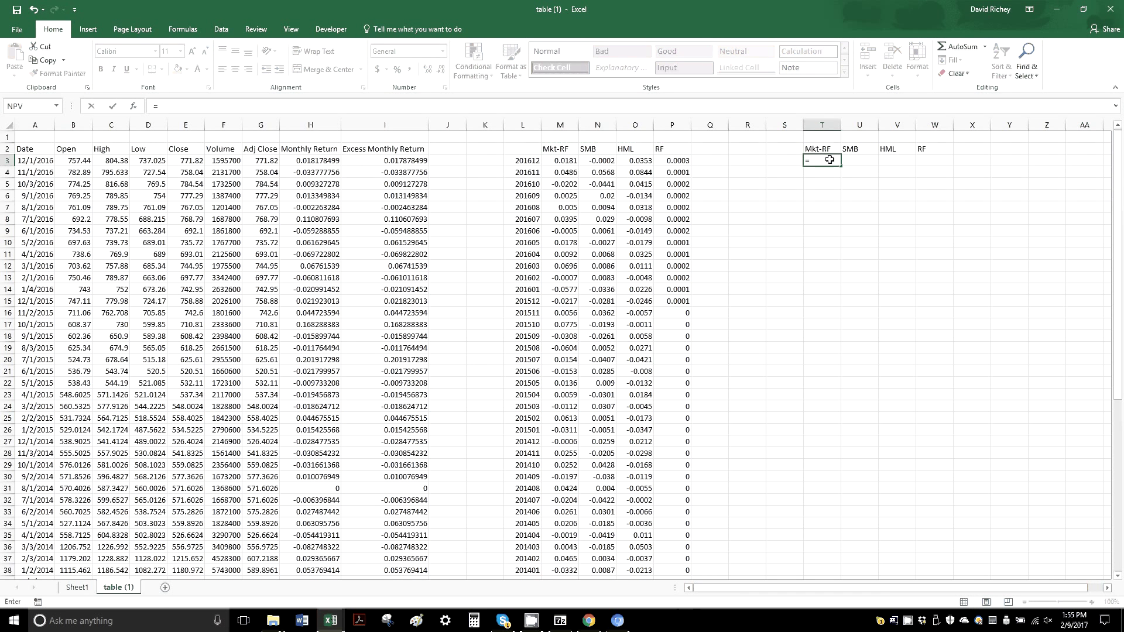
{"action": "type", "text": "index"}
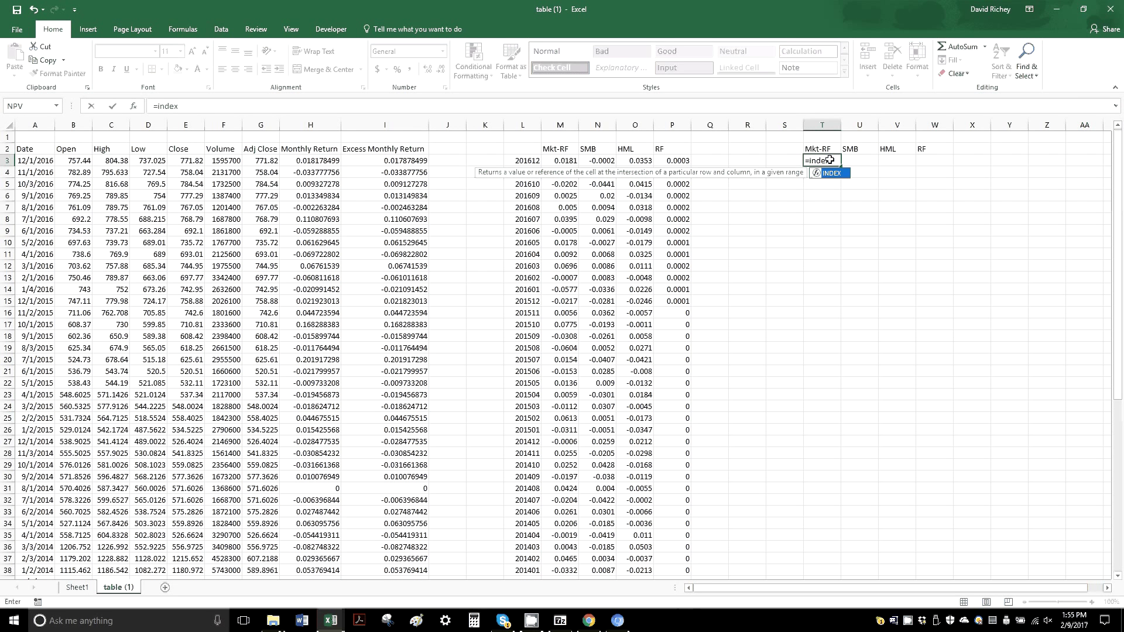
{"action": "type", "text": "("}
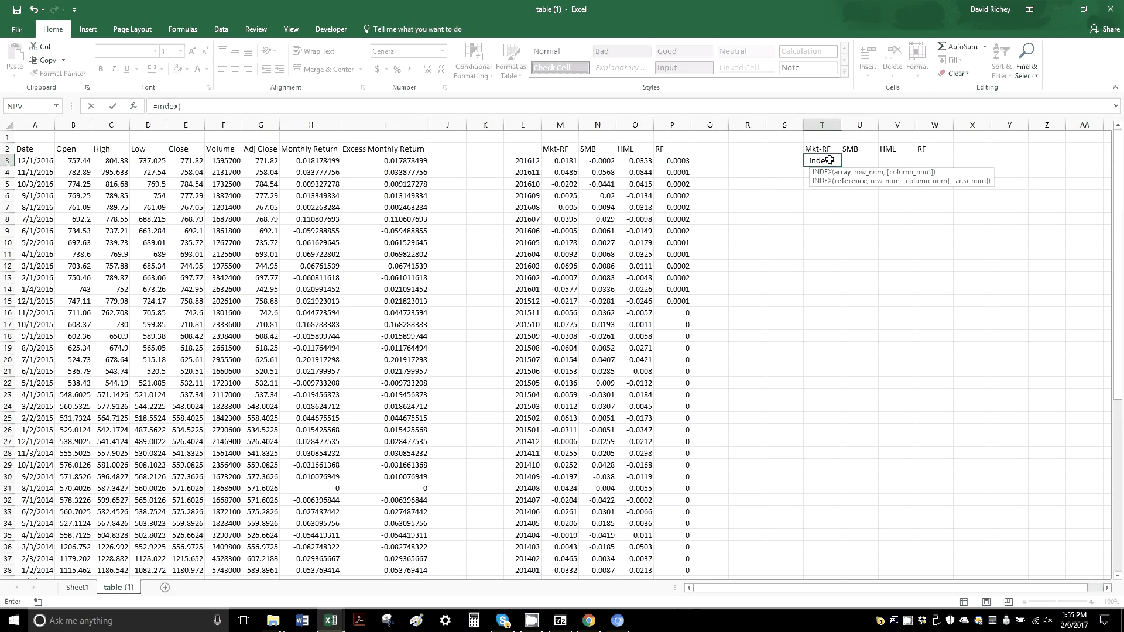
{"action": "type", "text": "line"}
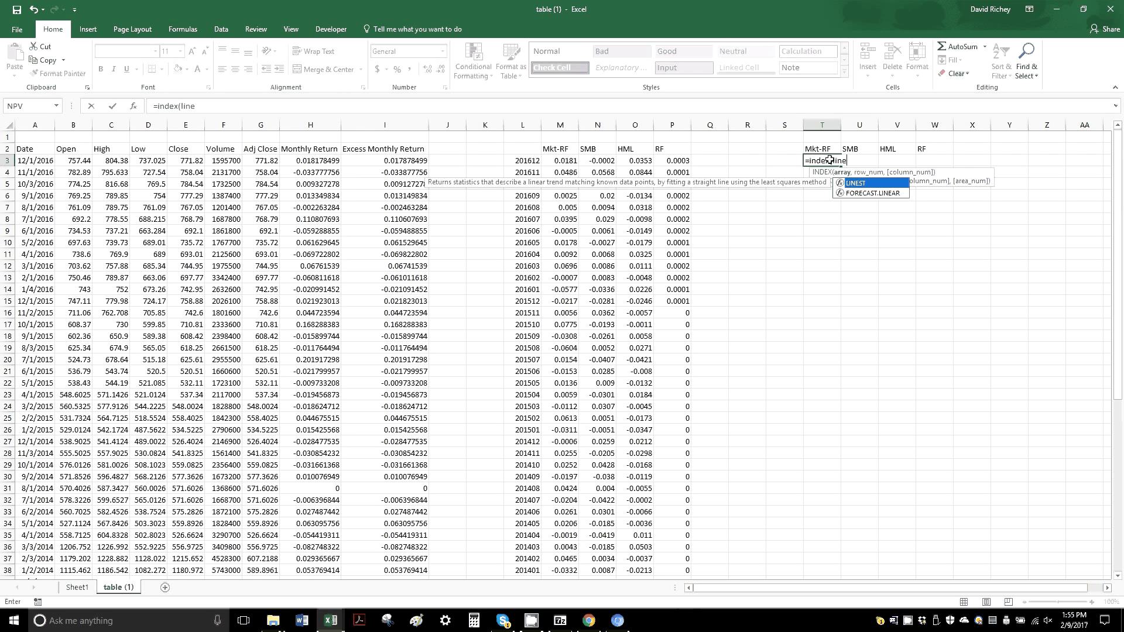
{"action": "type", "text": "st"}
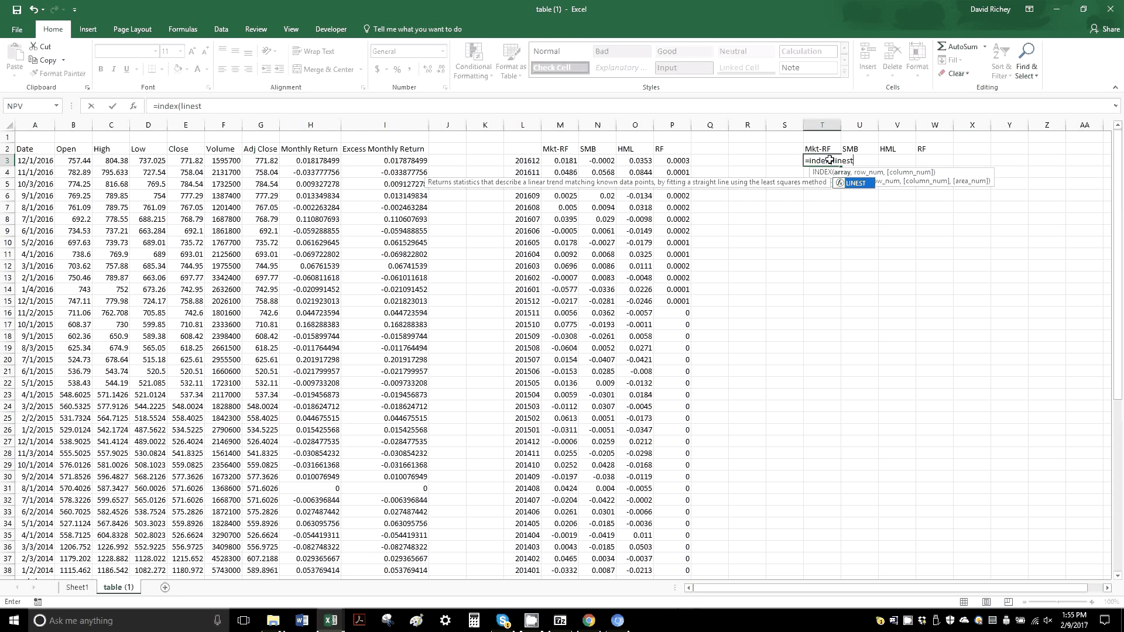
{"action": "type", "text": "("}
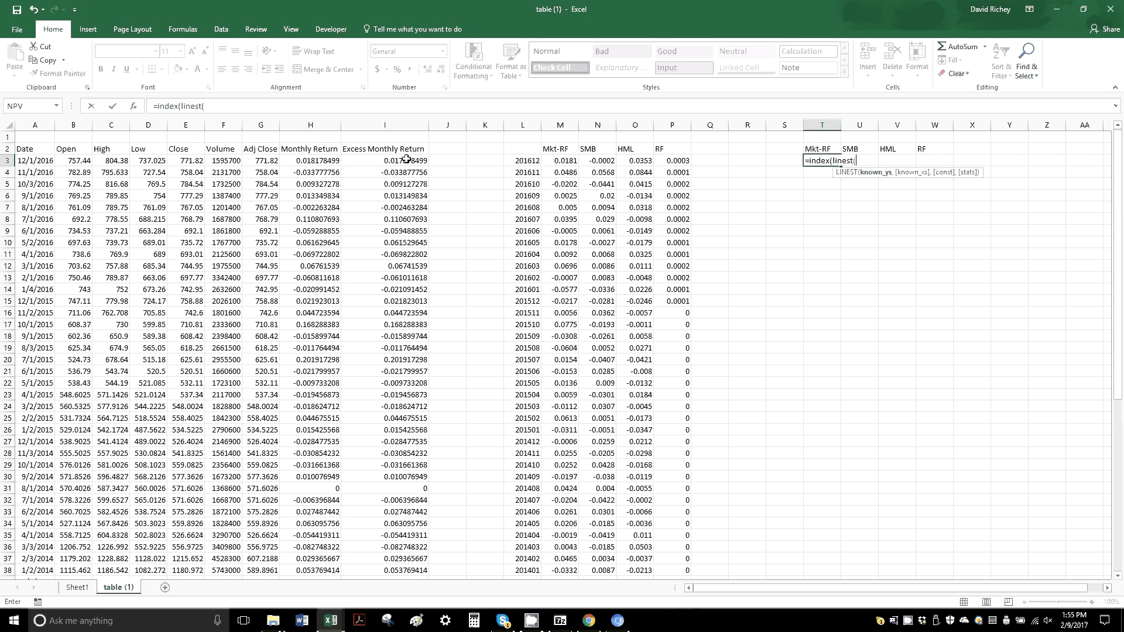
{"action": "left_click_drag", "start_coordinate": [406, 159], "coordinate": [421, 216]}
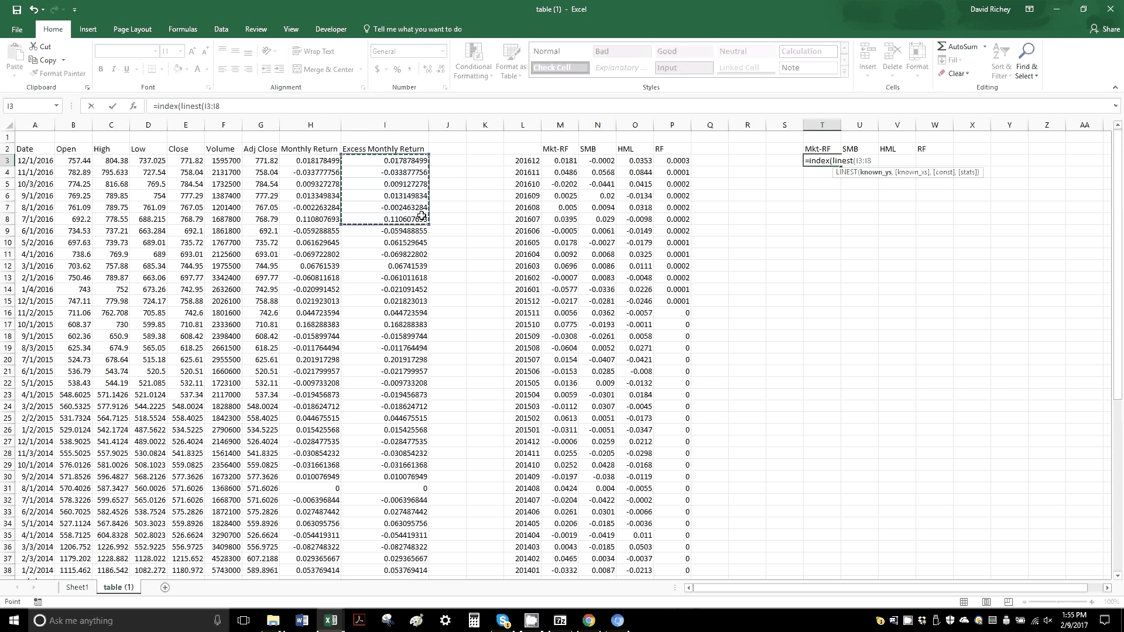
{"action": "key", "text": "BackSpace"}
{"action": "type", "text": "60"}
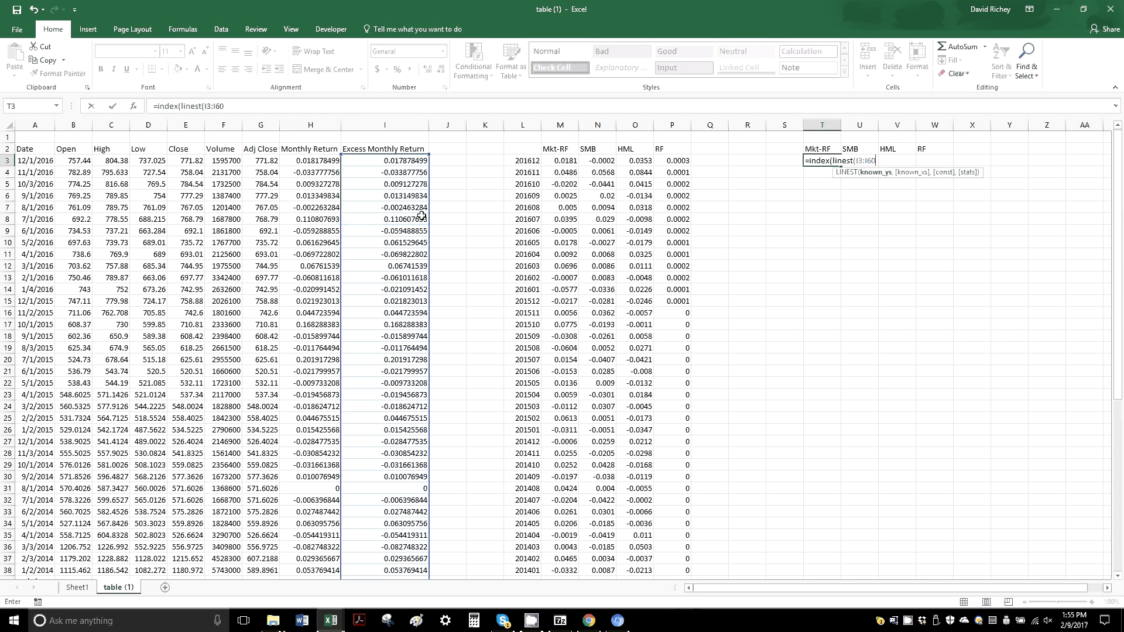
{"action": "type", "text": ","}
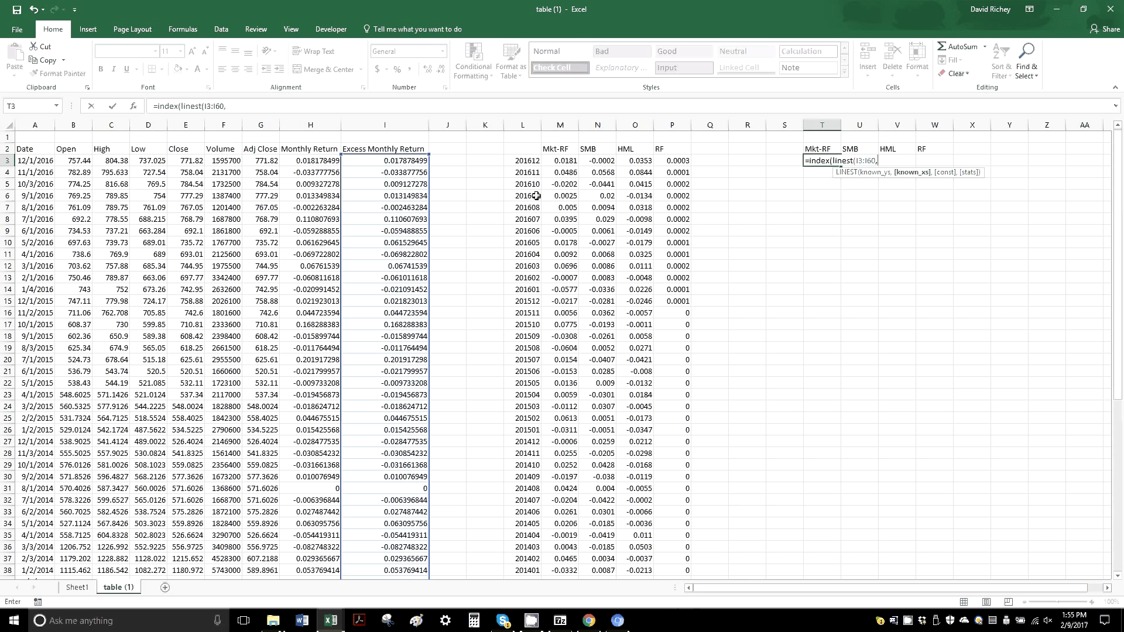
{"action": "left_click_drag", "start_coordinate": [561, 160], "coordinate": [636, 202]}
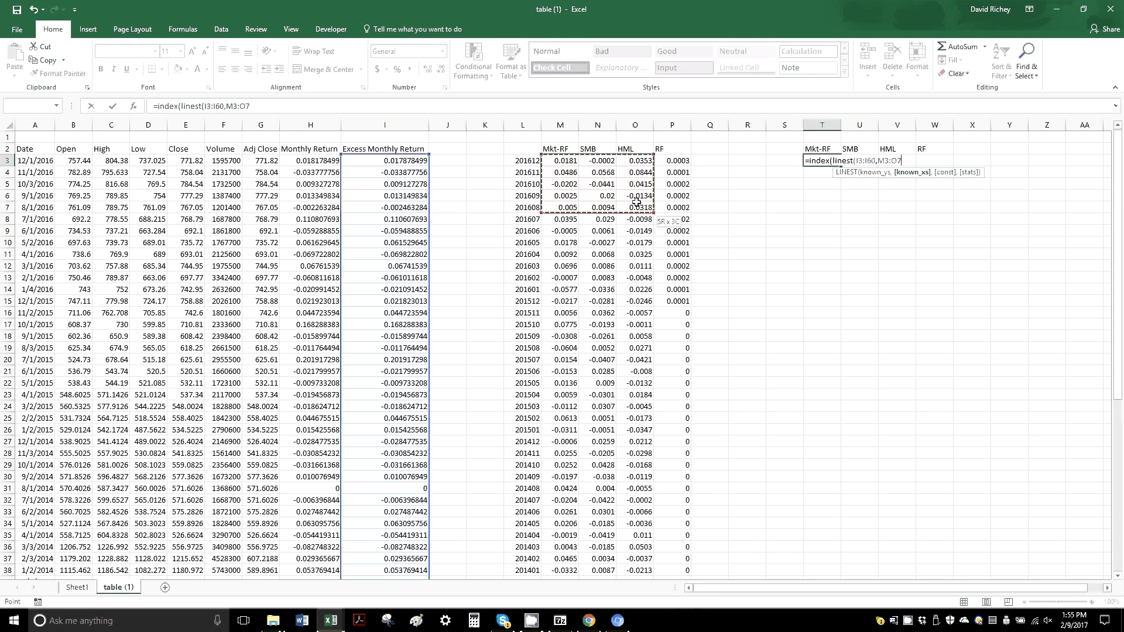
{"action": "key", "text": "BackSpace"}
{"action": "type", "text": "60"}
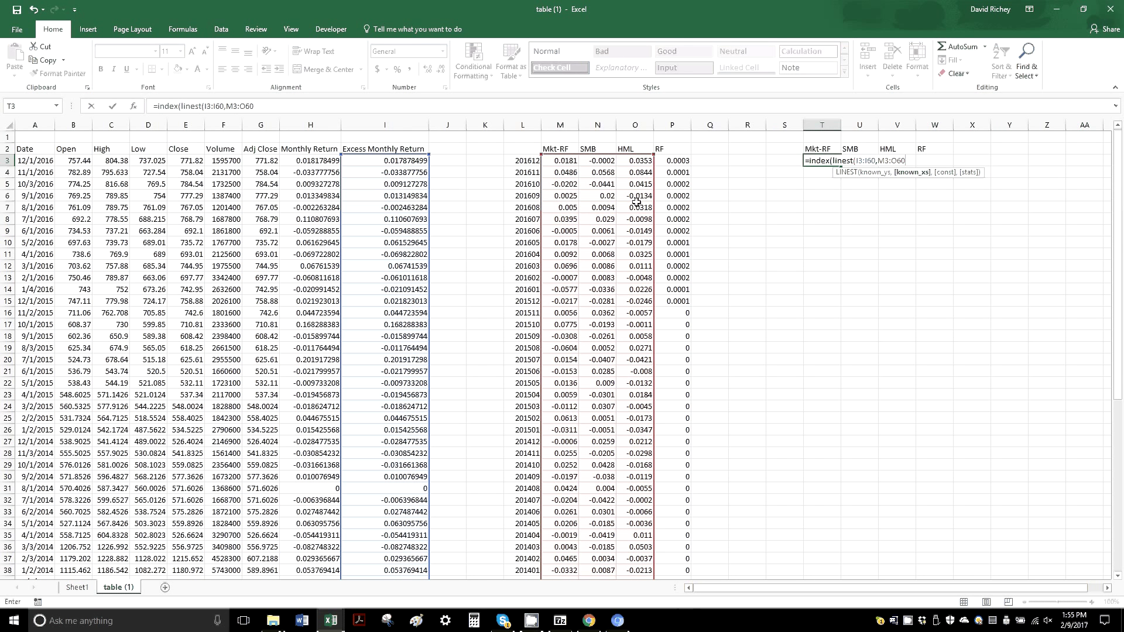
{"action": "type", "text": ","}
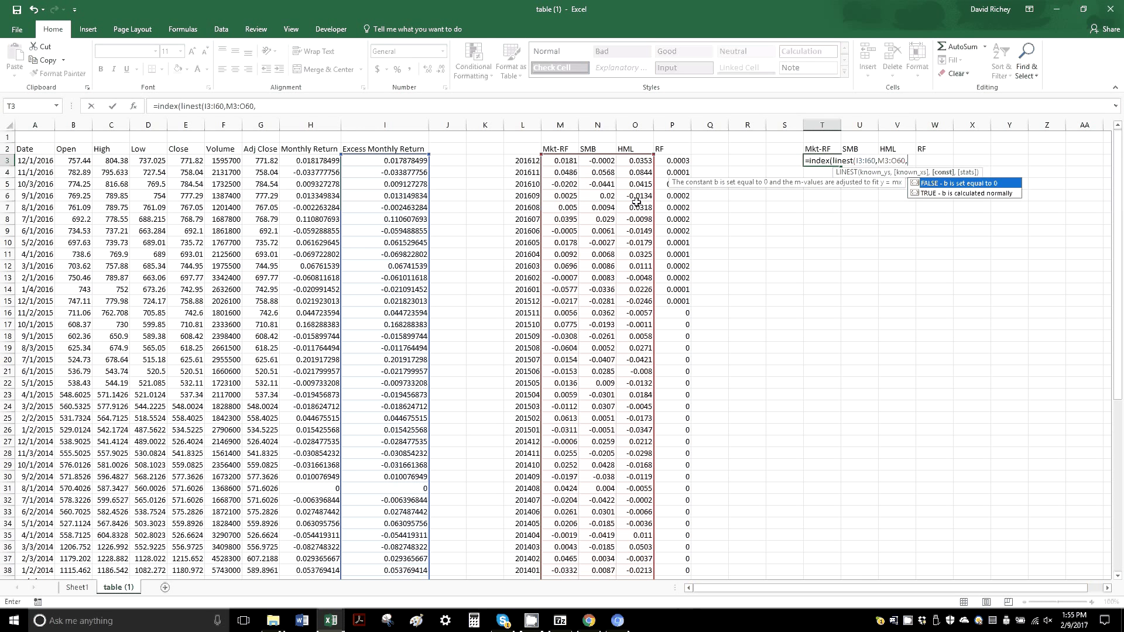
{"action": "type", "text": ","}
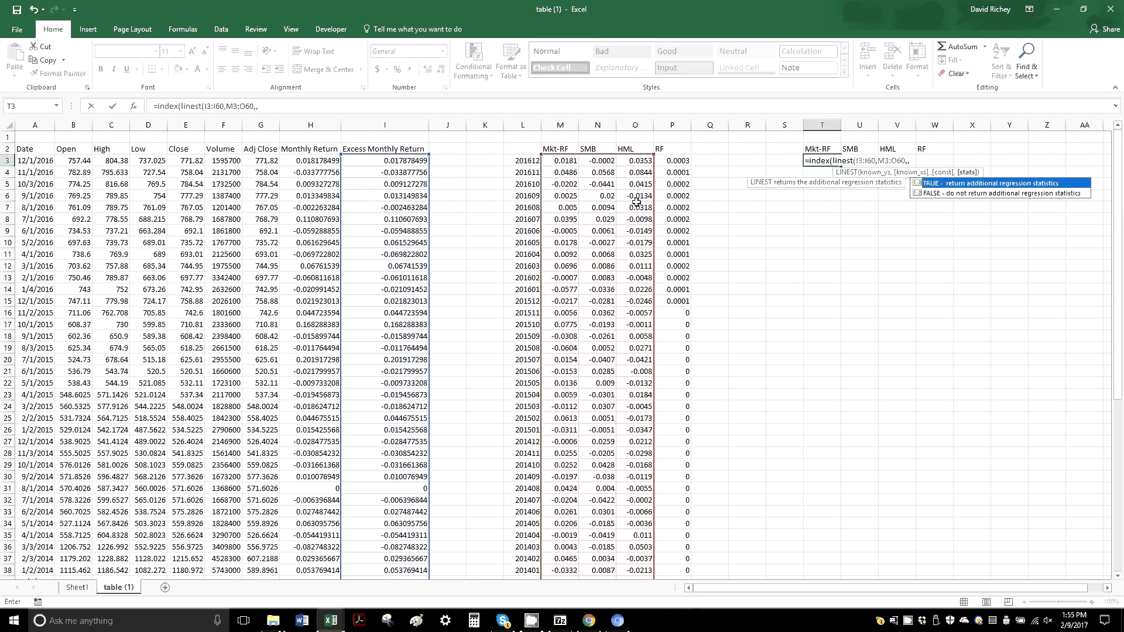
{"action": "type", "text": "1)"}
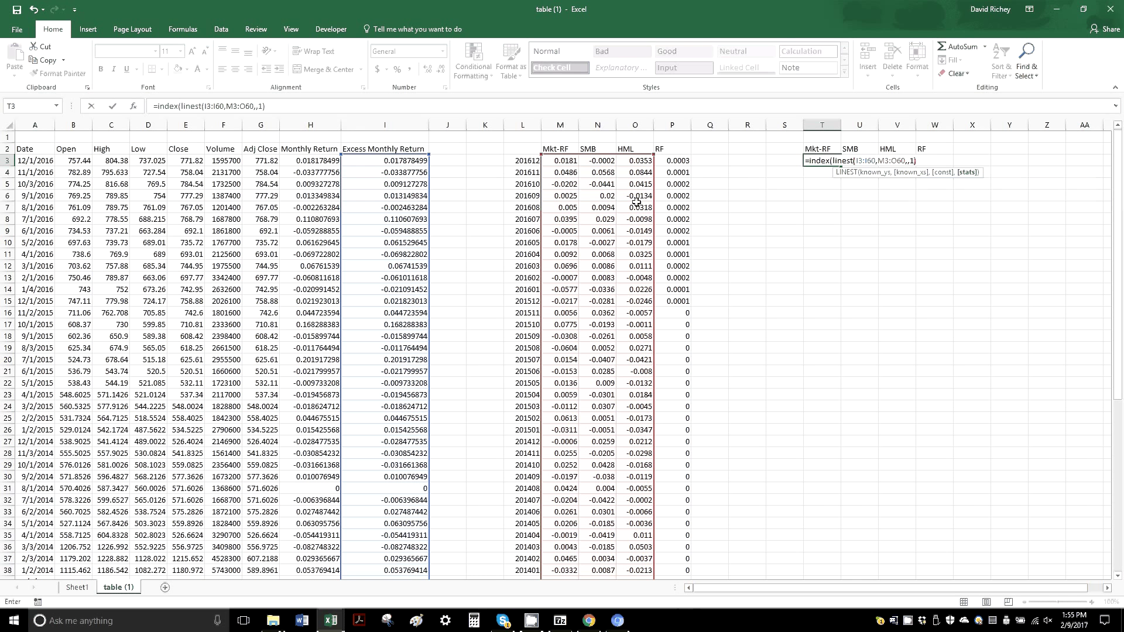
{"action": "type", "text": ","}
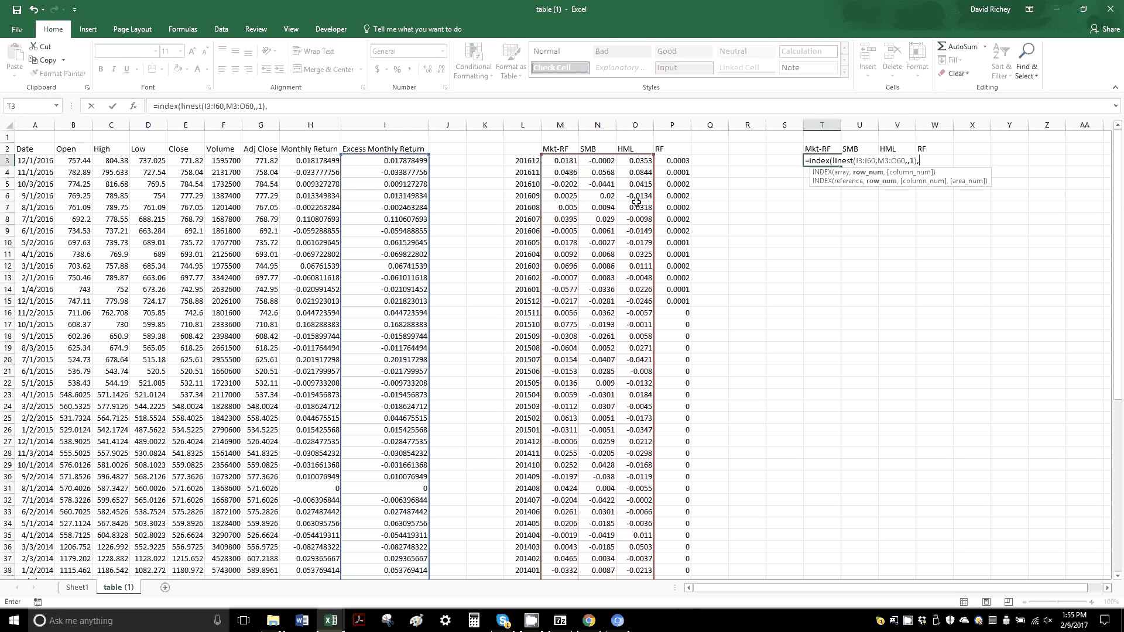
{"action": "type", "text": "1,"}
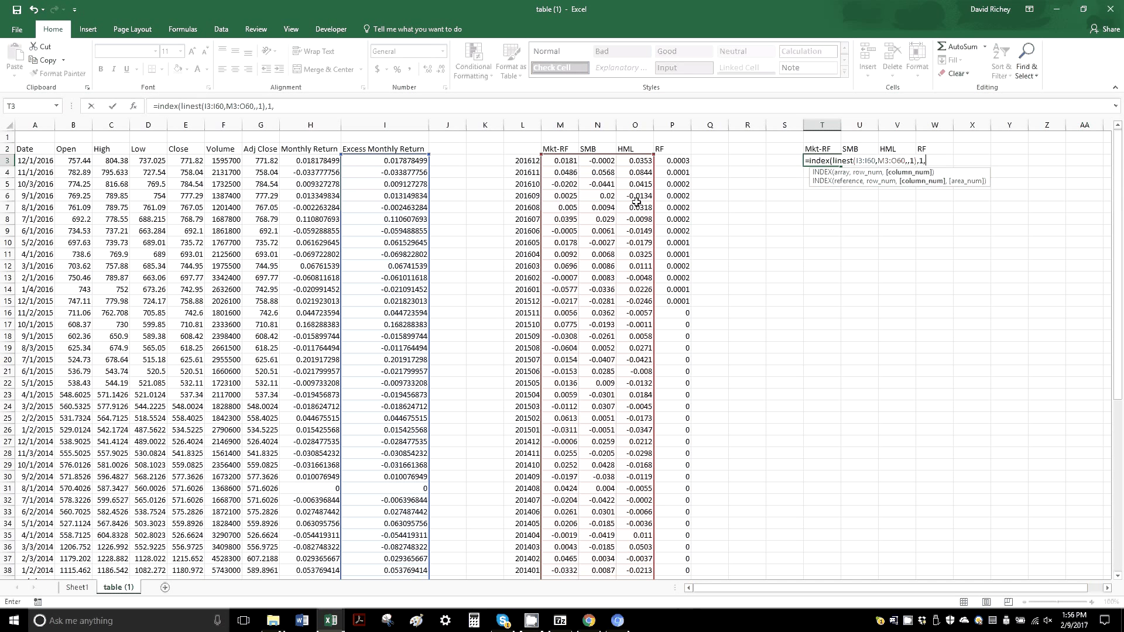
{"action": "type", "text": "3)"}
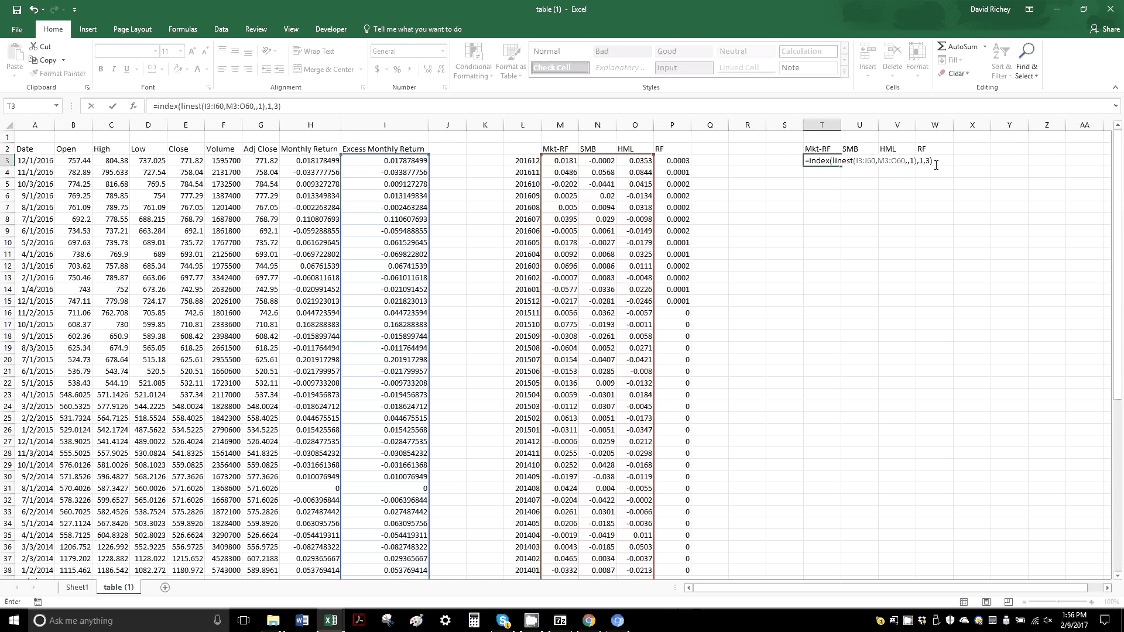
{"action": "key", "text": "Return"}
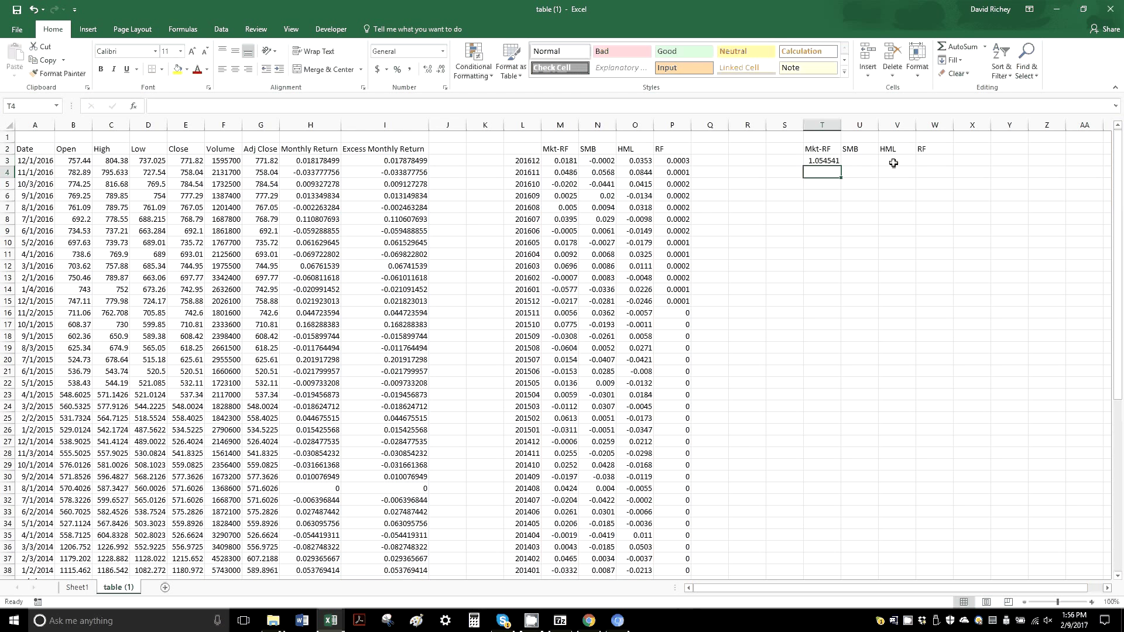
{"action": "left_click", "coordinate": [1091, 602]}
{"action": "left_click", "coordinate": [1091, 601]}
{"action": "left_click", "coordinate": [1091, 602]}
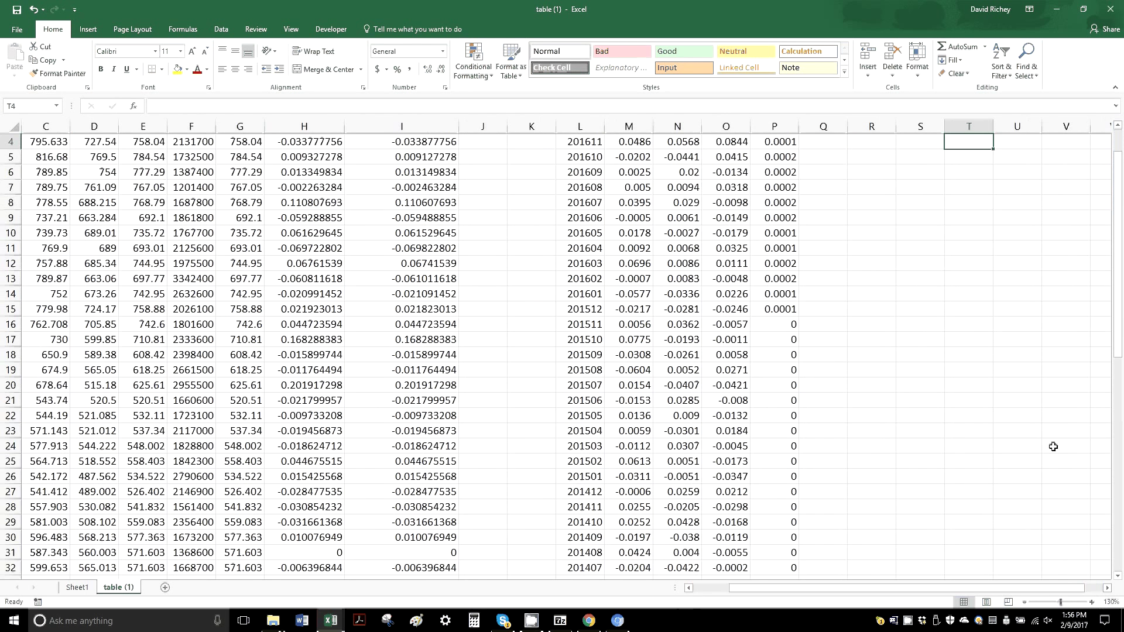
{"action": "scroll", "coordinate": [957, 170], "scroll_direction": "up", "scroll_amount": 1}
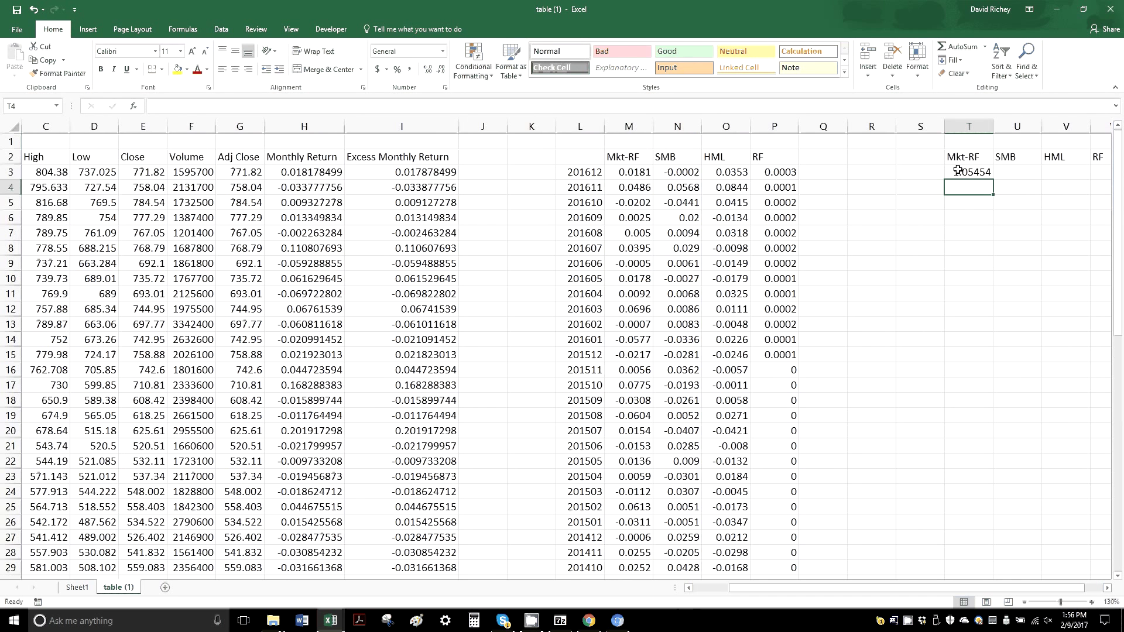
{"action": "double_click", "coordinate": [957, 170]}
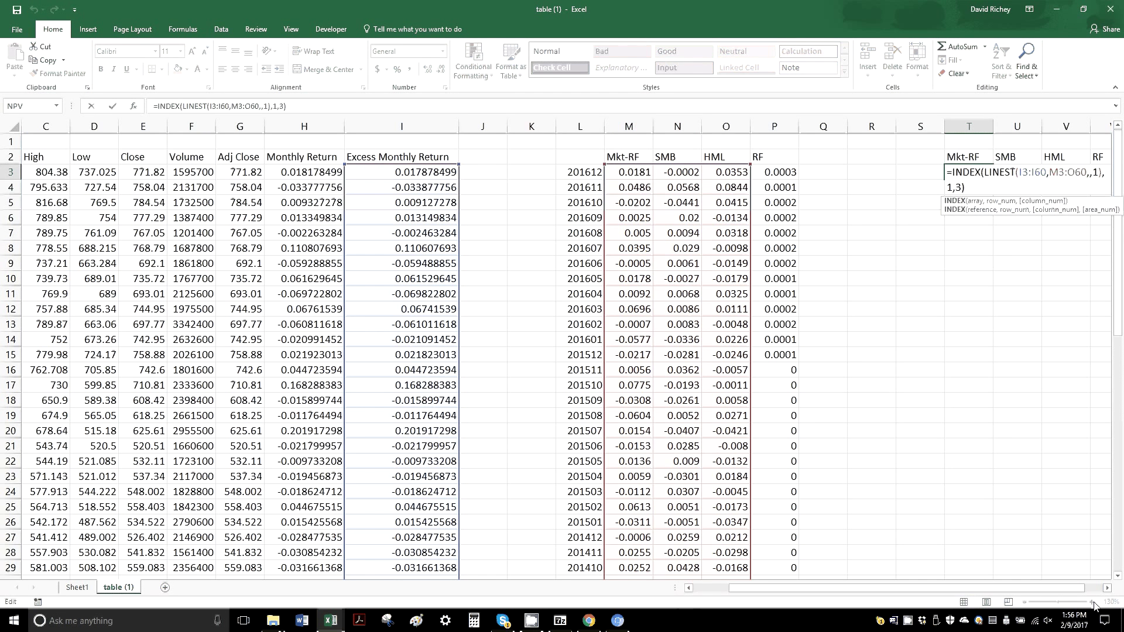
{"action": "key", "text": "ctrl+Return"}
{"action": "left_click", "coordinate": [1107, 588]}
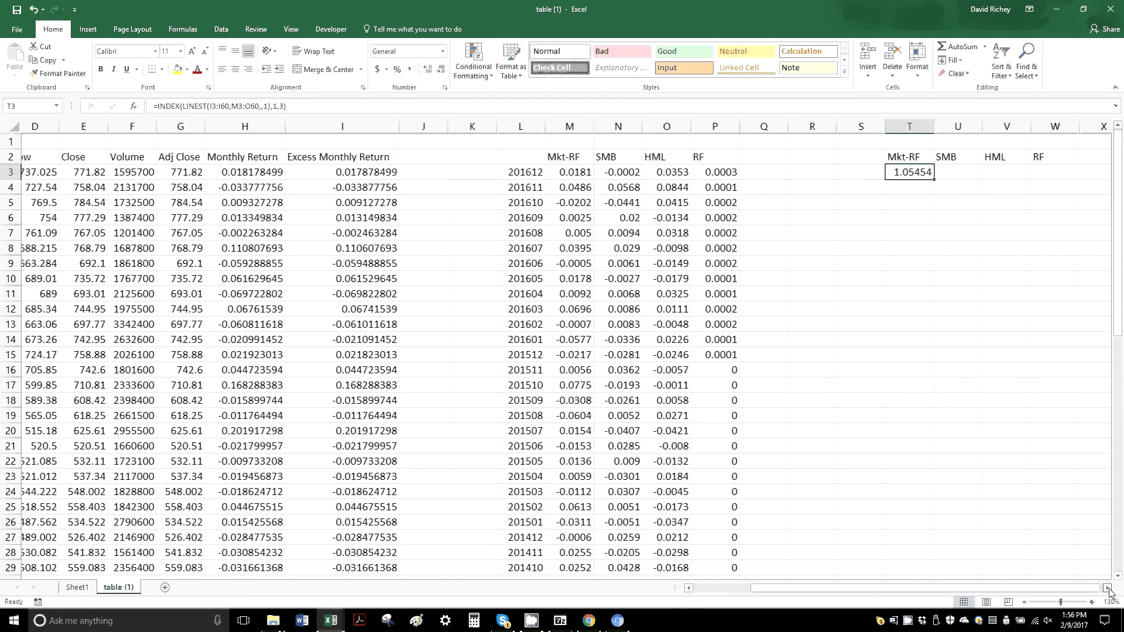
{"action": "left_click", "coordinate": [1107, 588]}
{"action": "key", "text": "F2"}
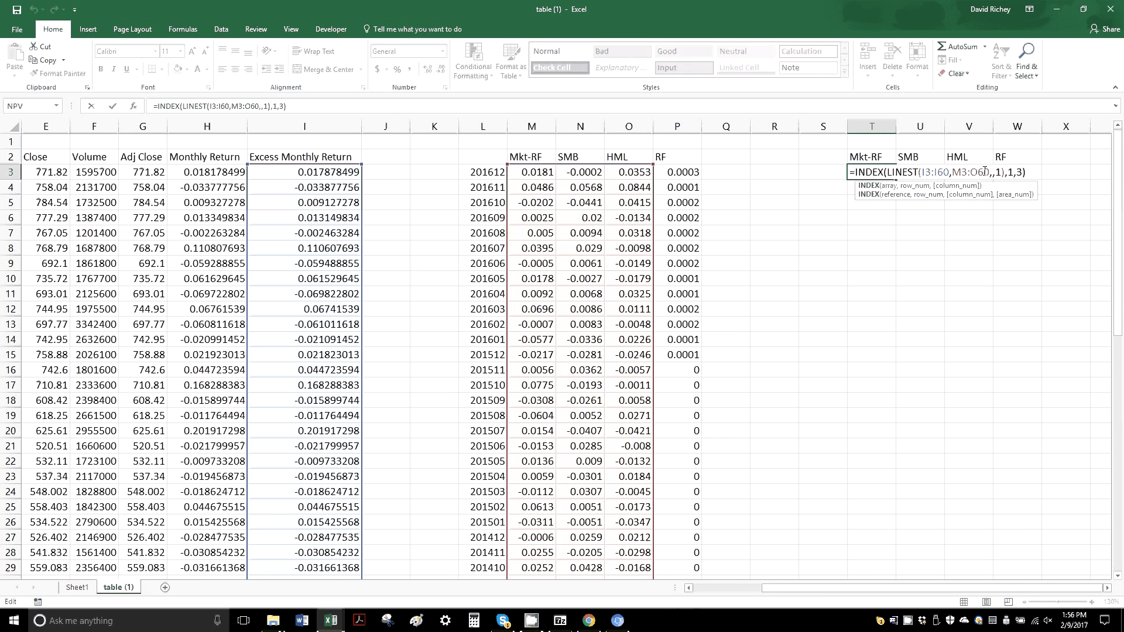
{"action": "key", "text": "ctrl+Return"}
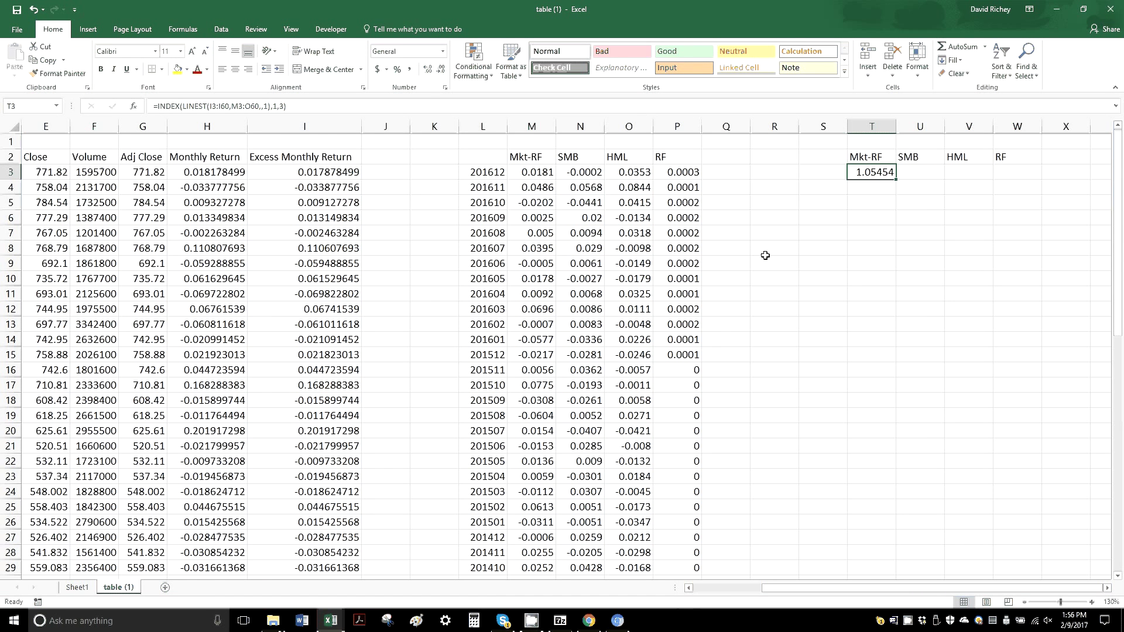
{"action": "left_click", "coordinate": [88, 588]}
{"action": "left_click", "coordinate": [101, 337]}
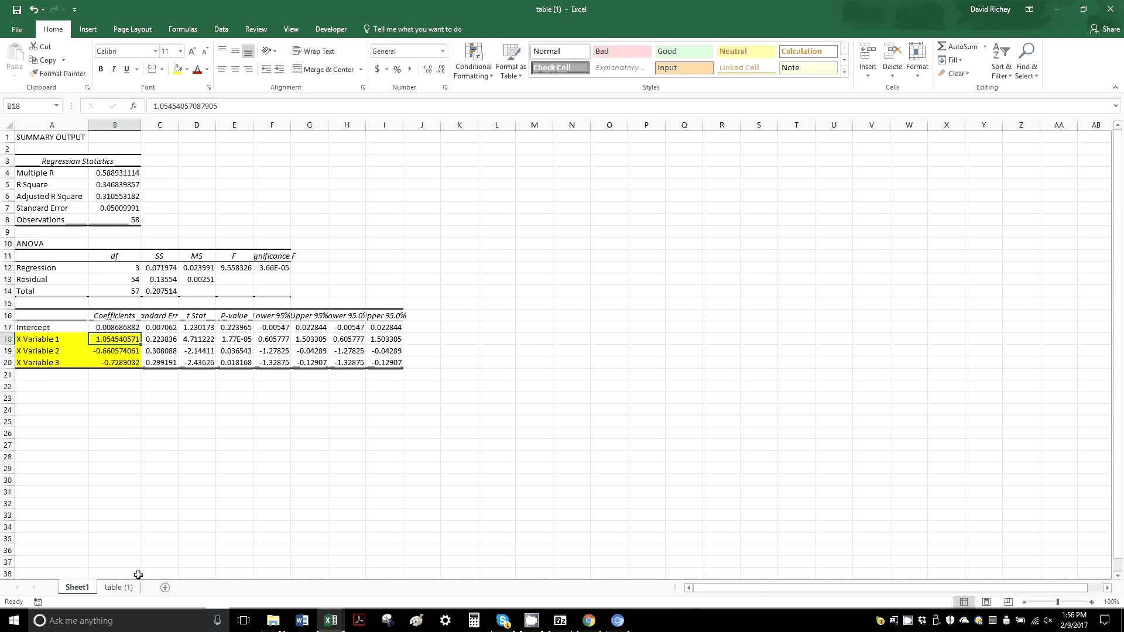
{"action": "left_click", "coordinate": [120, 587]}
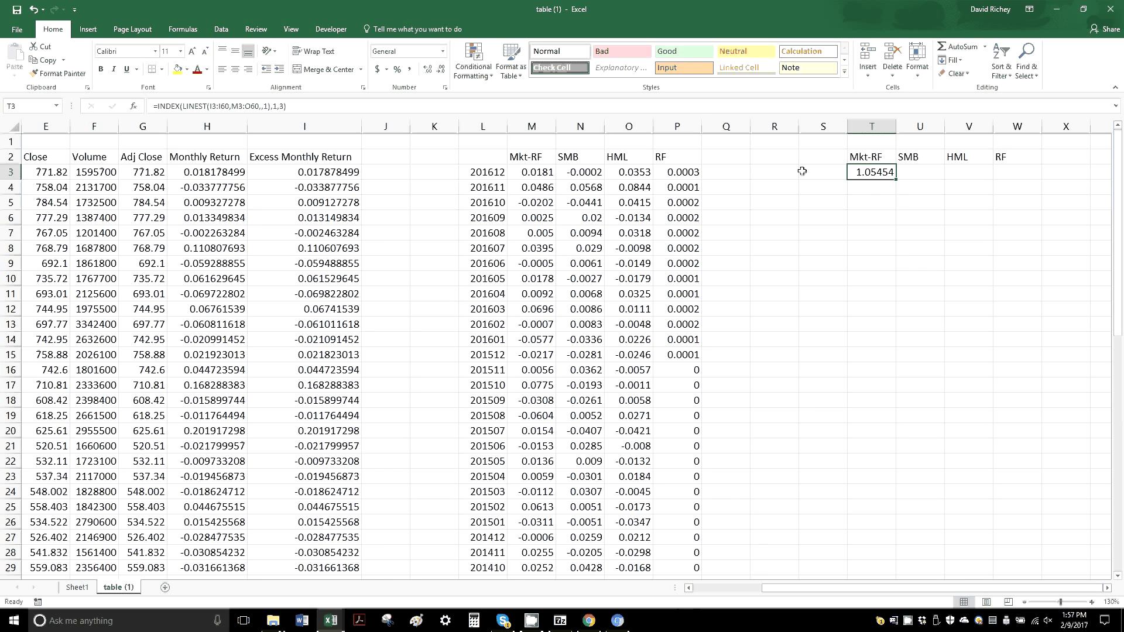
Copy T3's INDEX(LINEST) beta formula into U3 with column_num 2, giving the SMB beta -0.66057
{"action": "left_click_drag", "start_coordinate": [287, 106], "coordinate": [194, 92]}
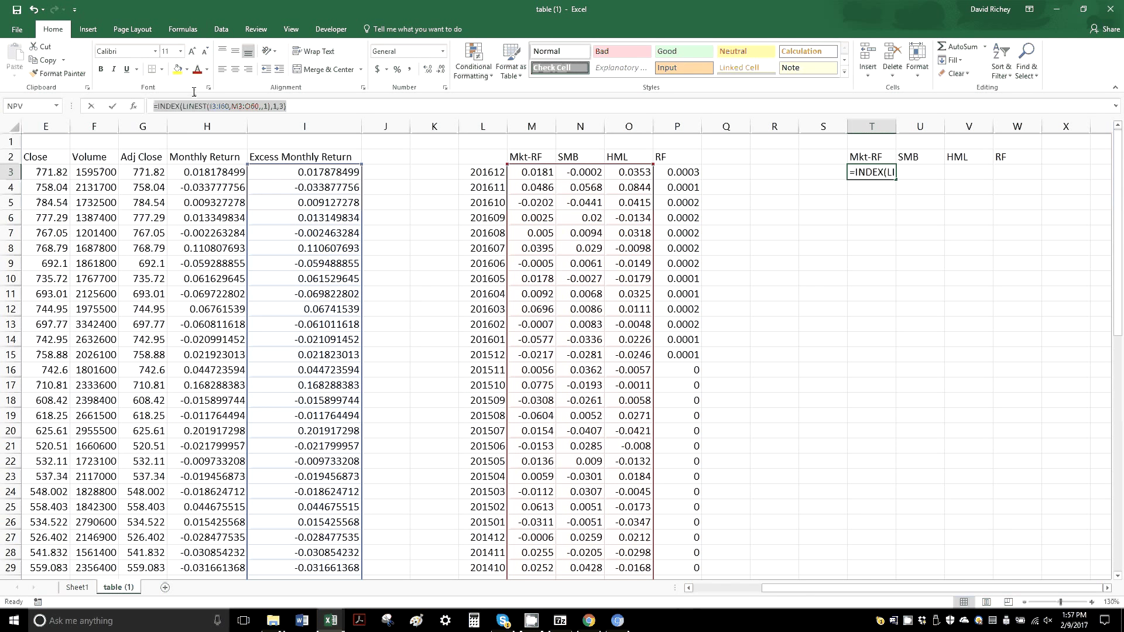
{"action": "key", "text": "ctrl+c"}
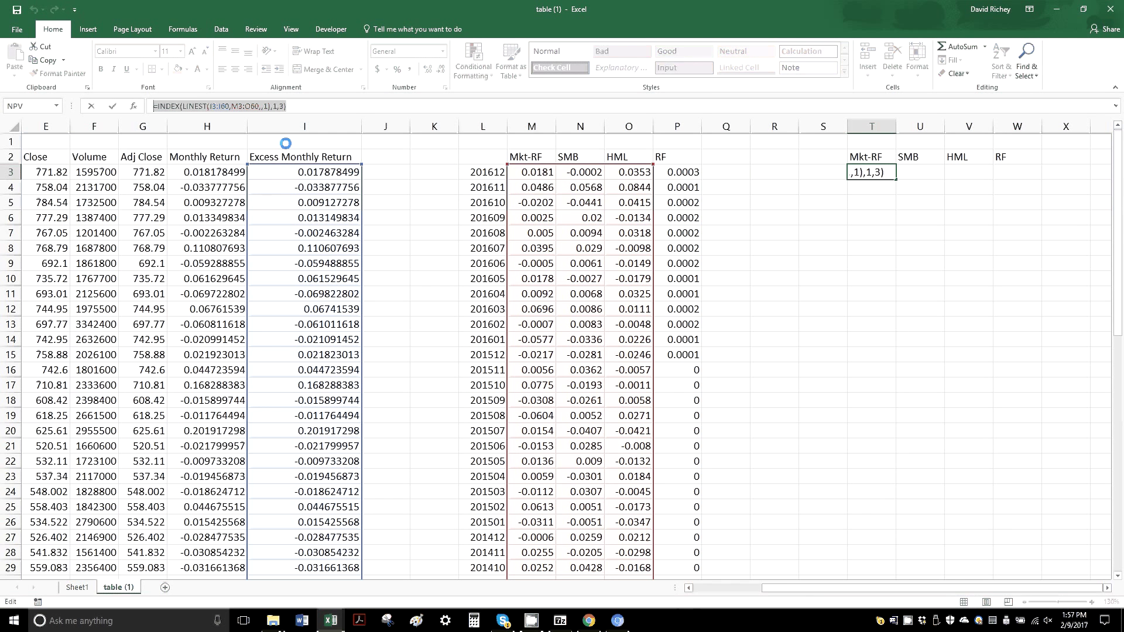
{"action": "key", "text": "Tab"}
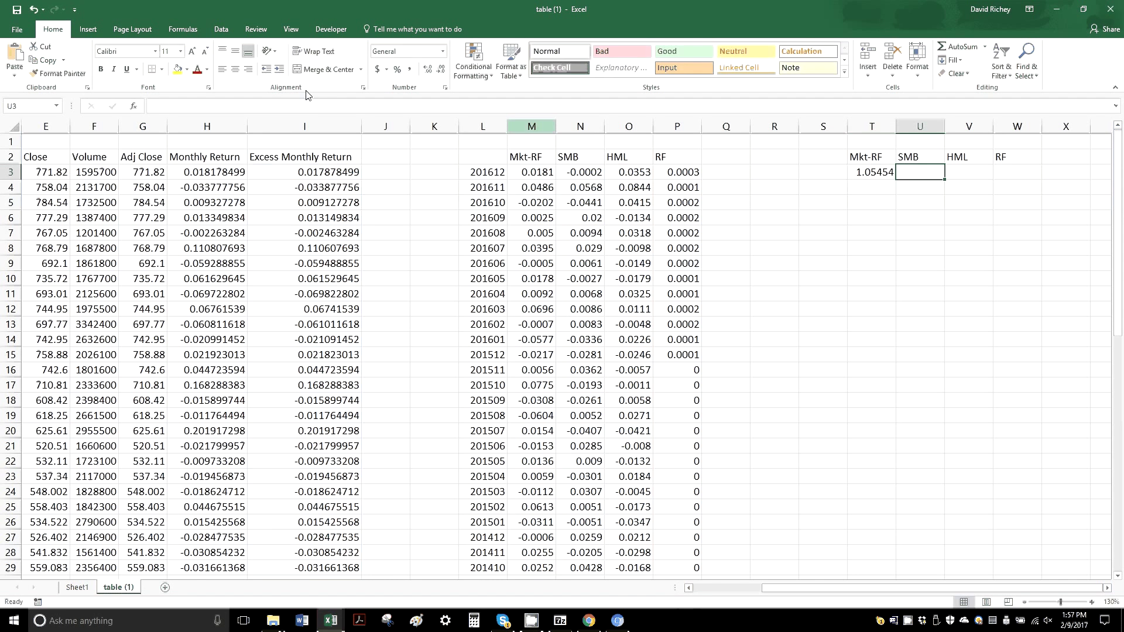
{"action": "key", "text": "ctrl+v"}
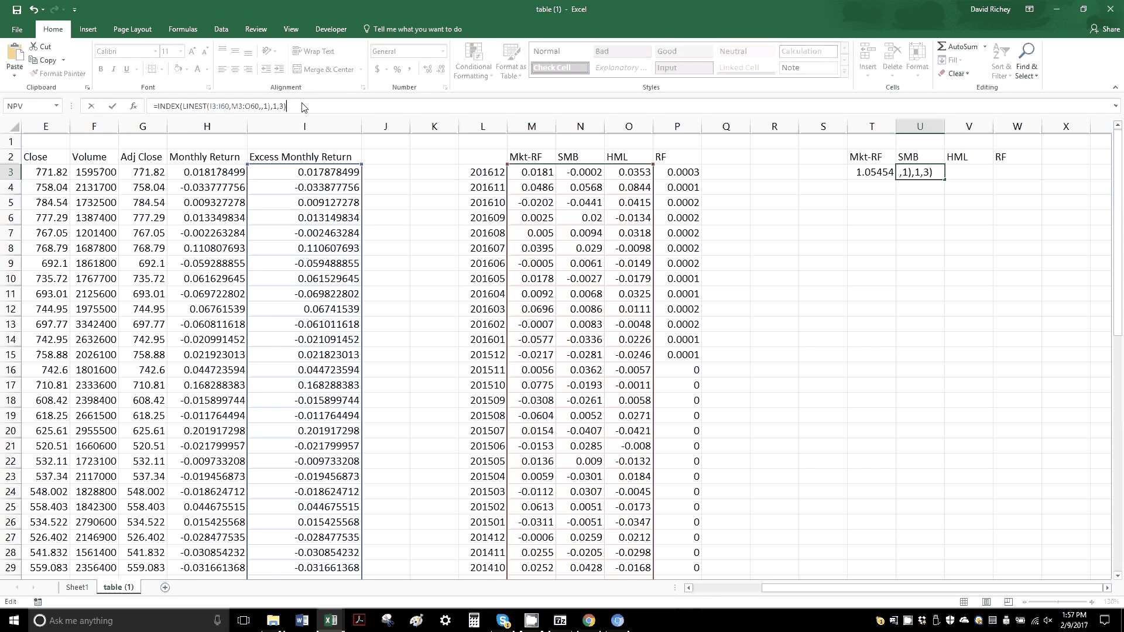
{"action": "key", "text": "Left"}
{"action": "key", "text": "BackSpace"}
{"action": "type", "text": "2"}
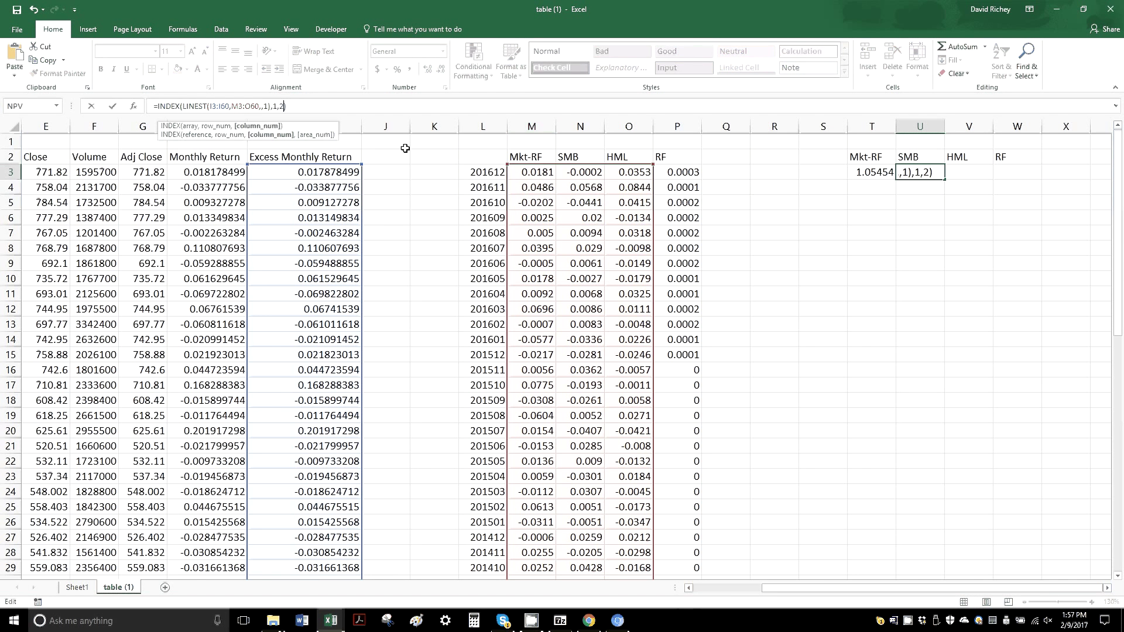
{"action": "key", "text": "Return"}
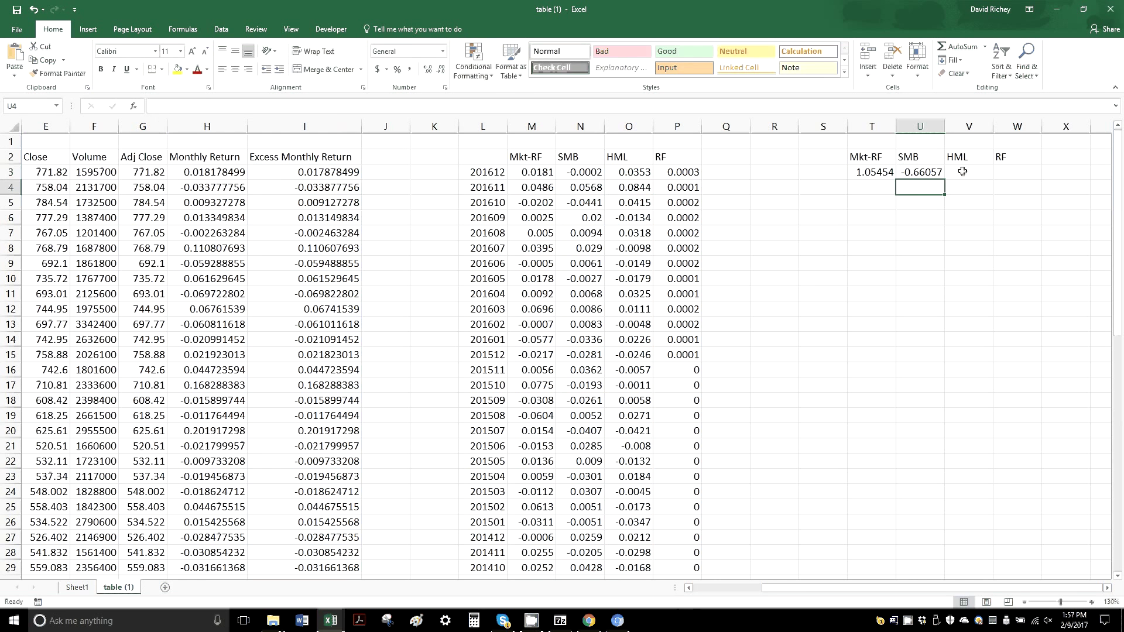
Paste the beta formula into V3 with column_num 1 for the HML beta -0.72891
{"action": "left_click", "coordinate": [961, 171]}
{"action": "left_click", "coordinate": [287, 104]}
{"action": "key", "text": "ctrl+v"}
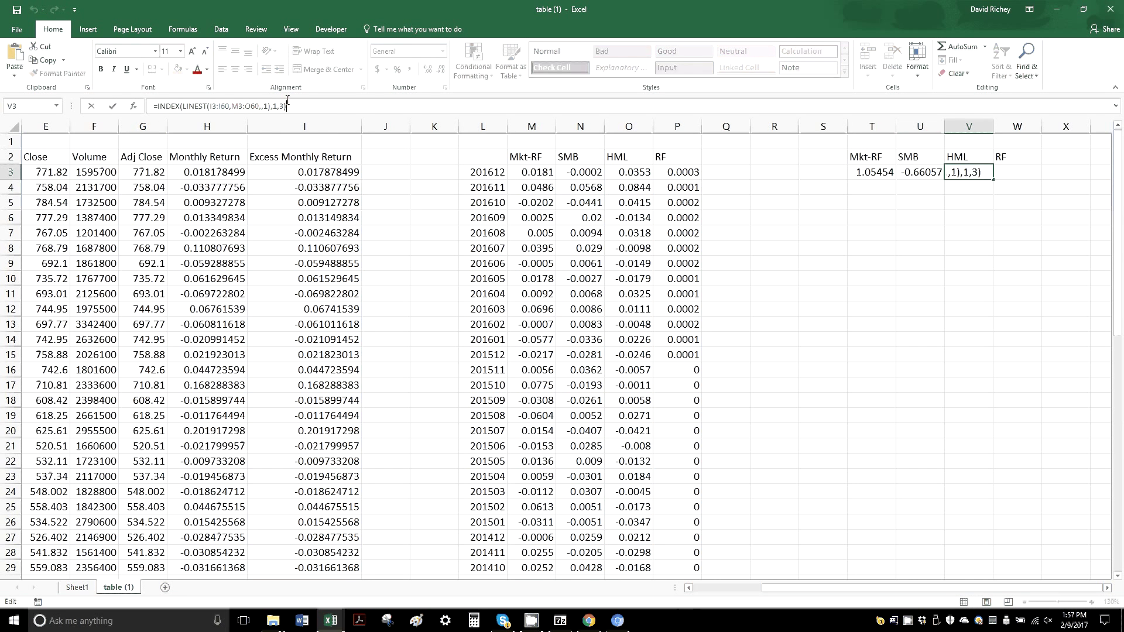
{"action": "left_click", "coordinate": [280, 106]}
{"action": "left_click", "coordinate": [280, 106]}
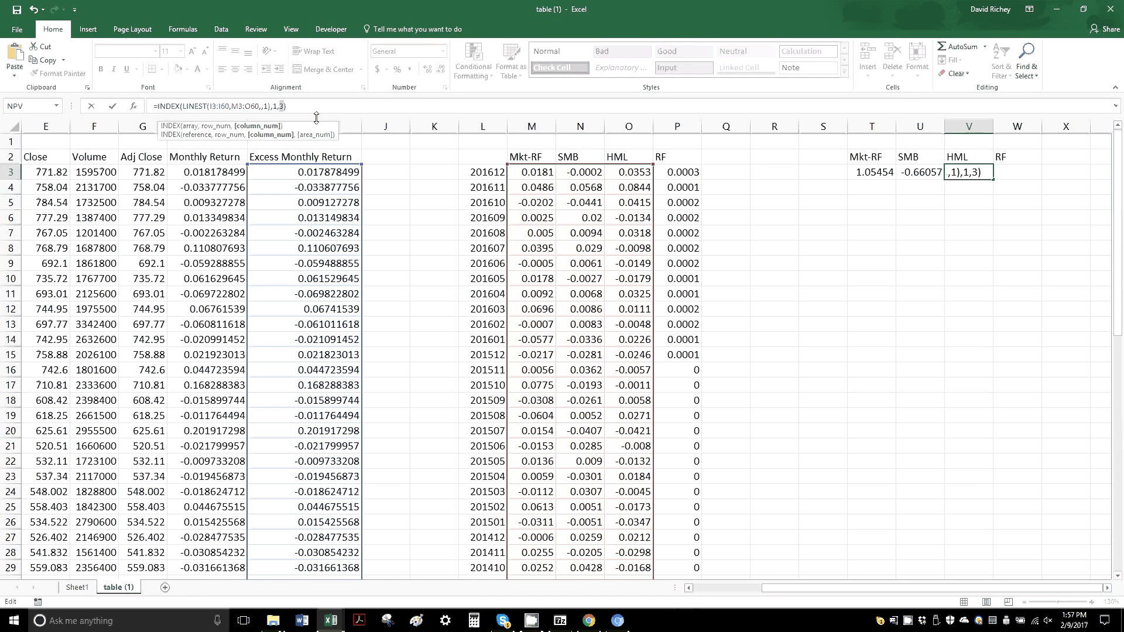
{"action": "key", "text": "Return"}
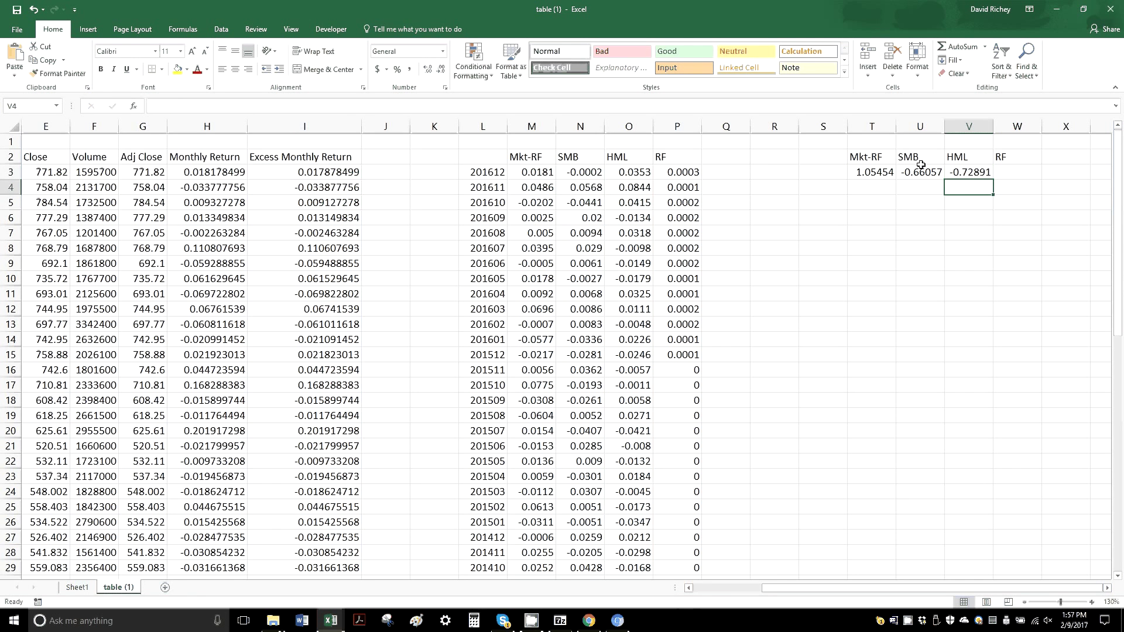
{"action": "left_click", "coordinate": [878, 182]}
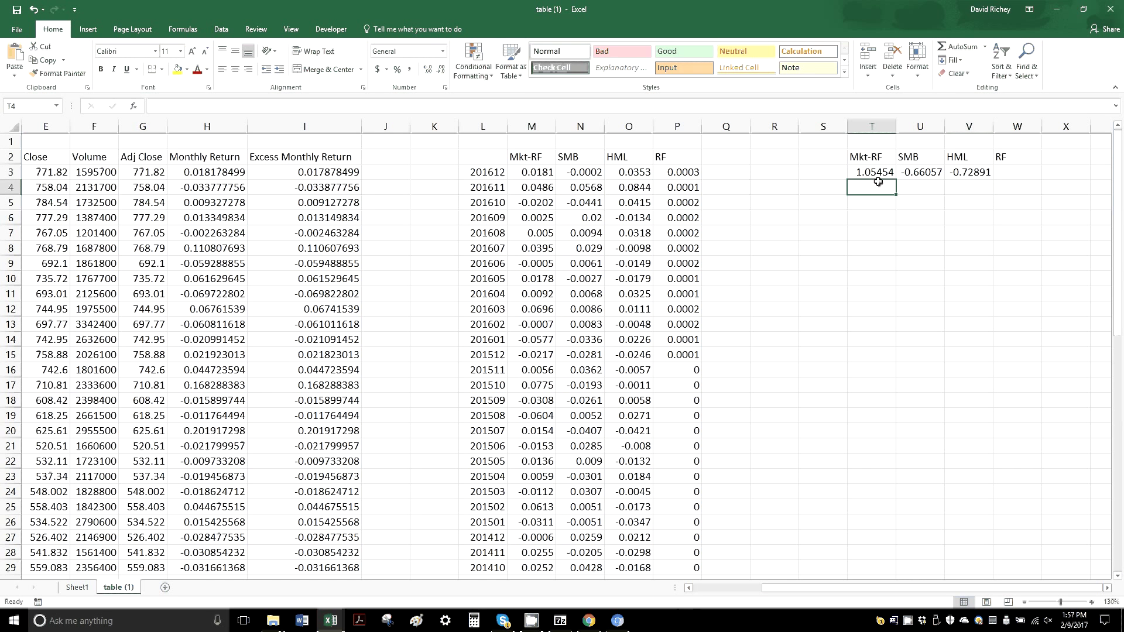
Enter =AVERAGE(M3:M60) in T4 and fill it across to W4 for the four factor averages
{"action": "type", "text": "=average("}
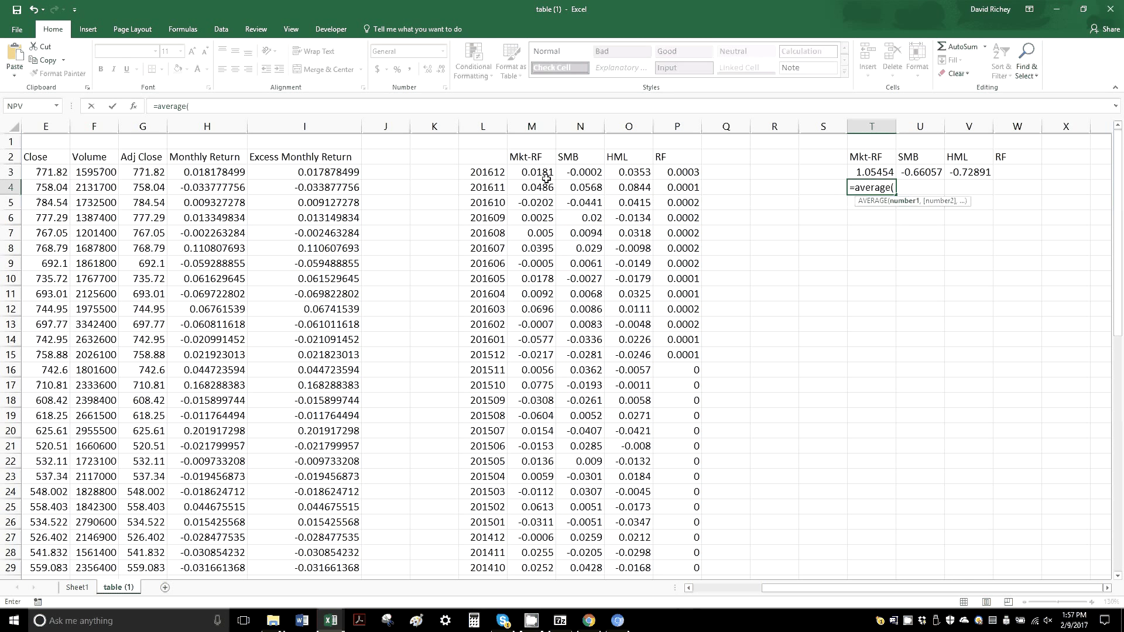
{"action": "left_click_drag", "start_coordinate": [546, 179], "coordinate": [544, 215]}
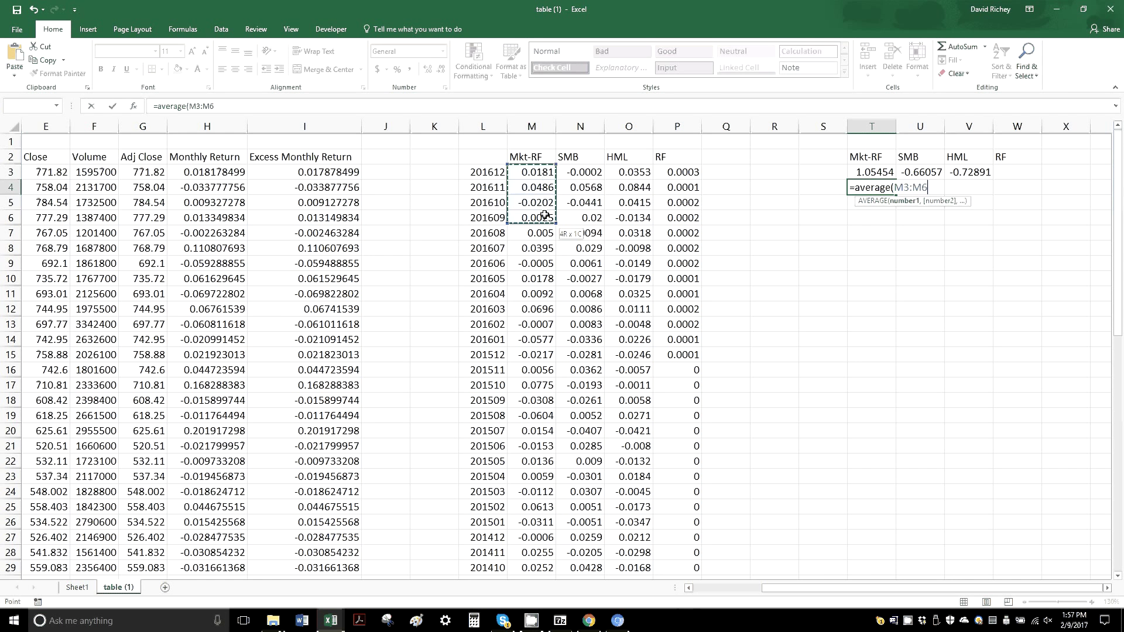
{"action": "type", "text": "0)"}
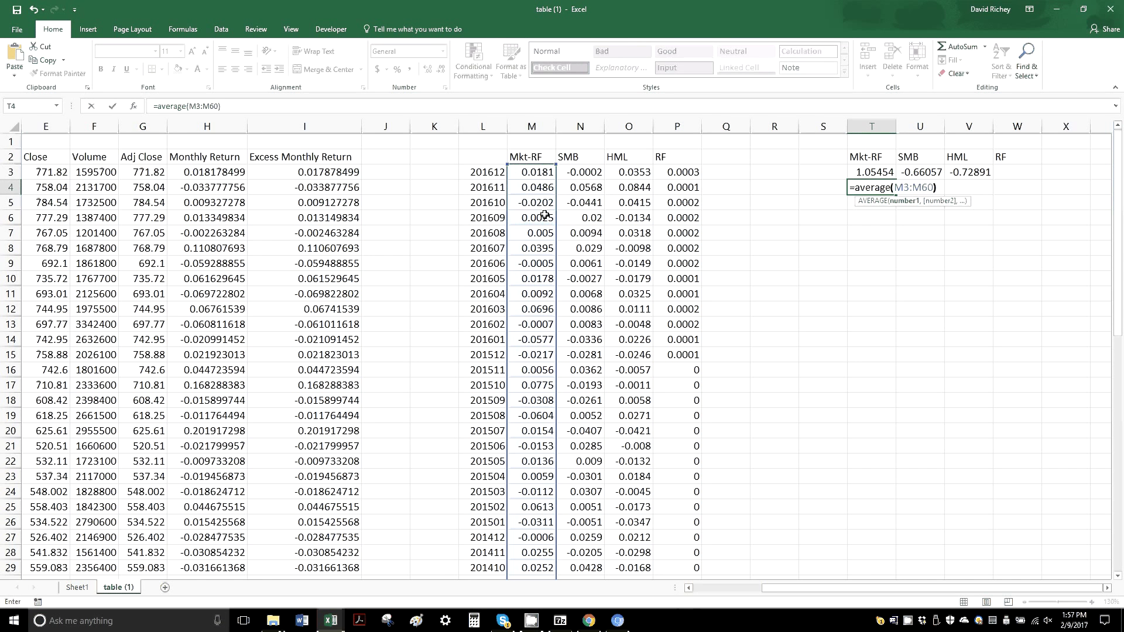
{"action": "key", "text": "Return"}
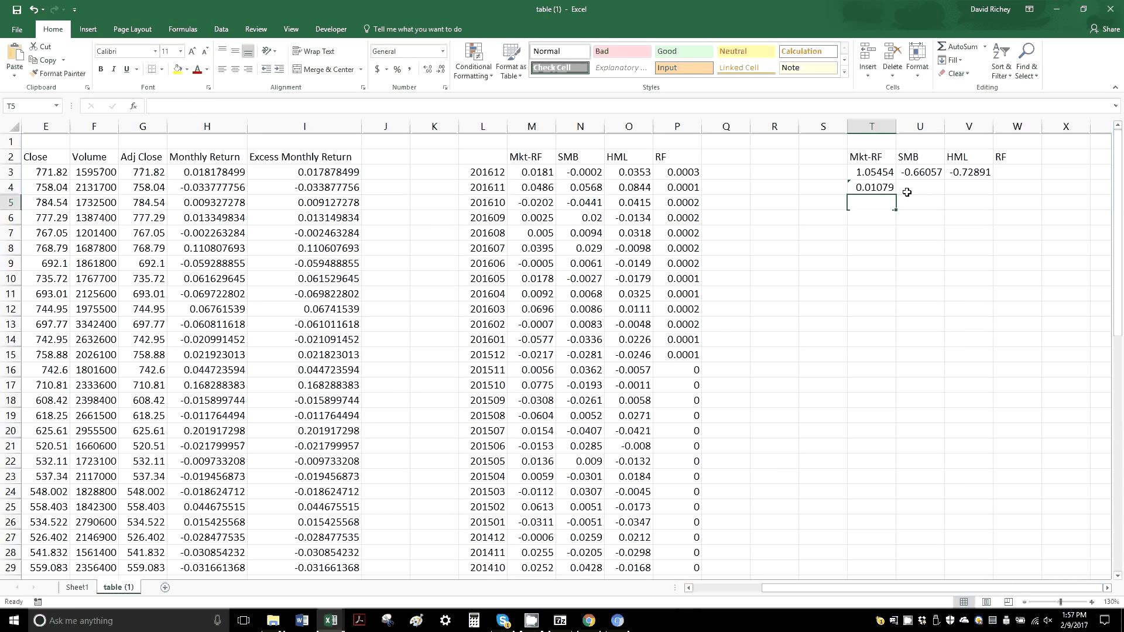
{"action": "left_click", "coordinate": [871, 188]}
{"action": "left_click_drag", "start_coordinate": [895, 194], "coordinate": [1021, 191]}
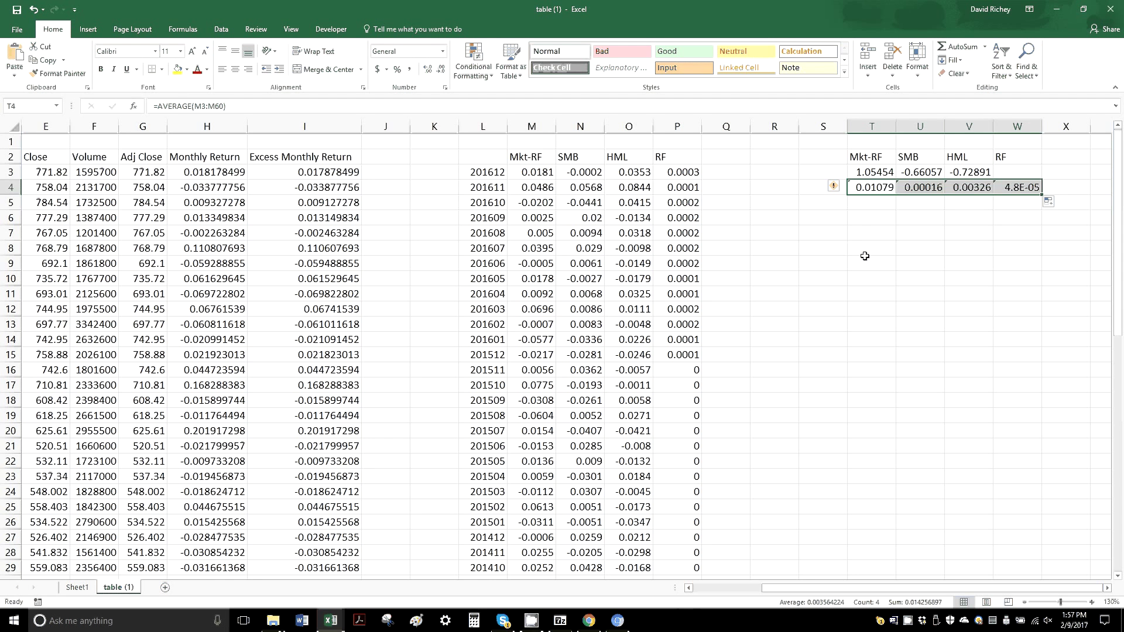
Start T8's formula with the RF average W4 plus the Mkt-RF term T3*T4
{"action": "left_click", "coordinate": [878, 244]}
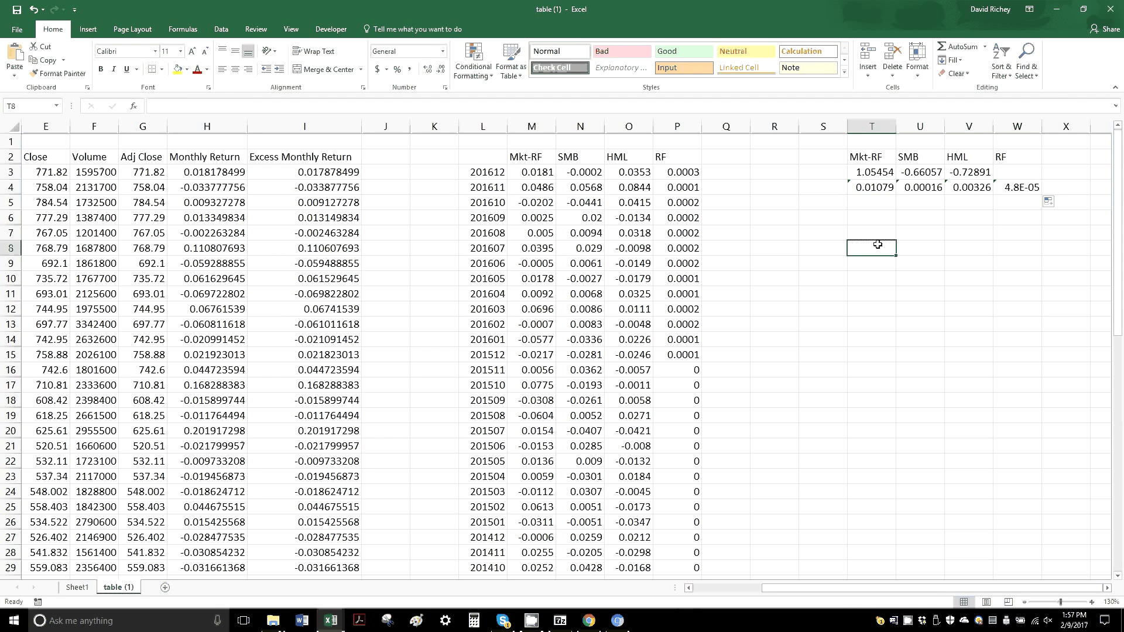
{"action": "double_click", "coordinate": [877, 244]}
{"action": "type", "text": "="}
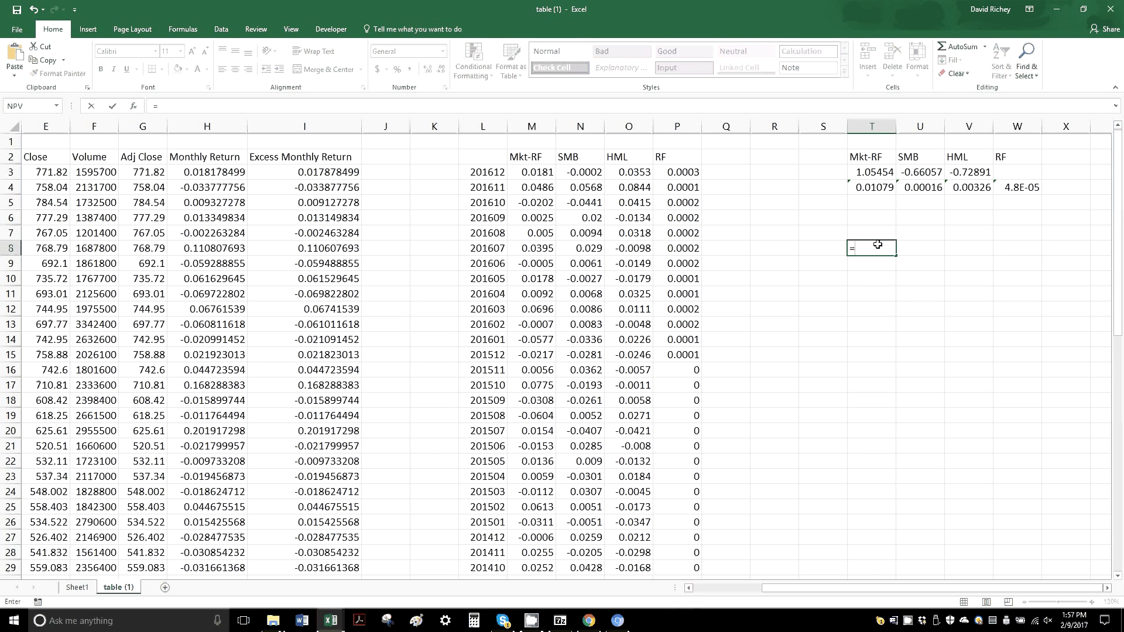
{"action": "type", "text": "("}
{"action": "left_click", "coordinate": [1022, 190]}
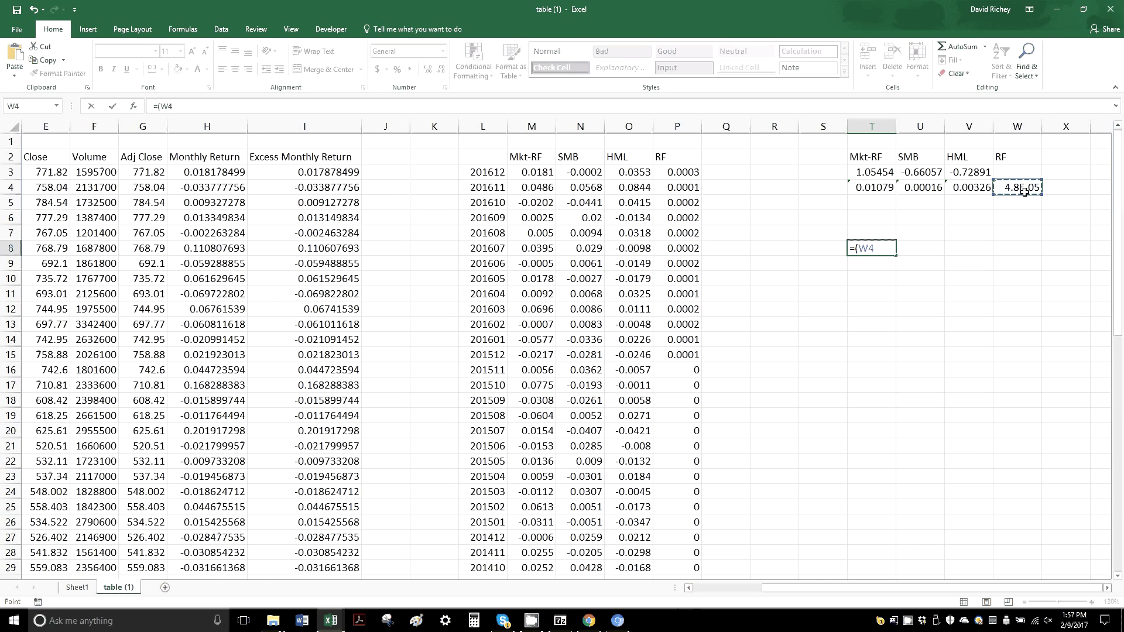
{"action": "type", "text": "+"}
{"action": "left_click", "coordinate": [871, 172]}
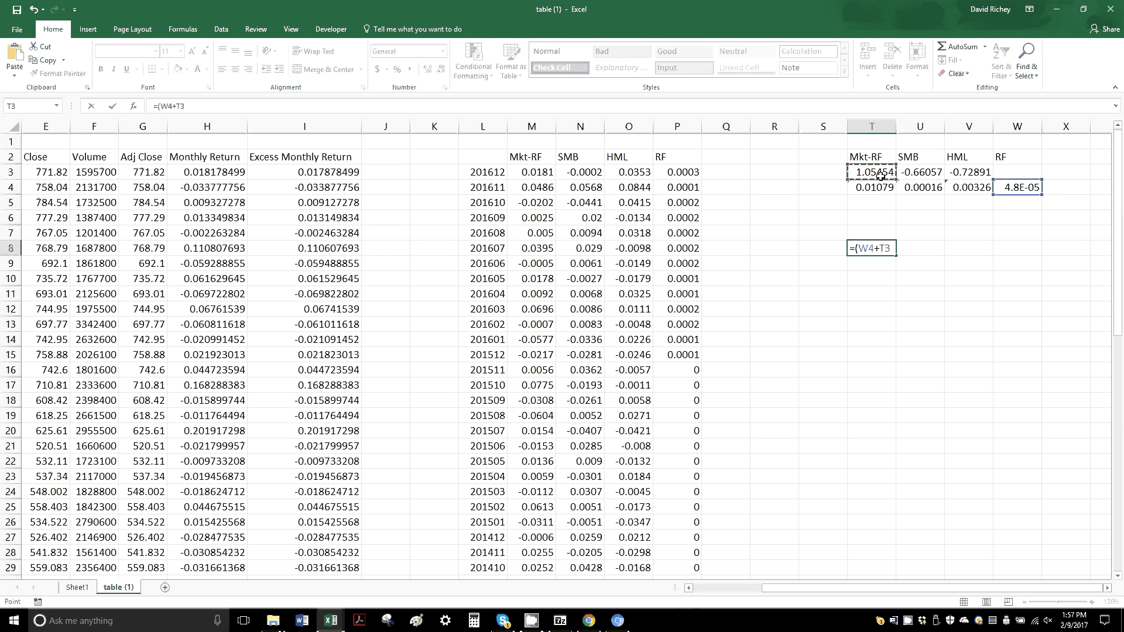
{"action": "type", "text": "*"}
{"action": "left_click", "coordinate": [887, 188]}
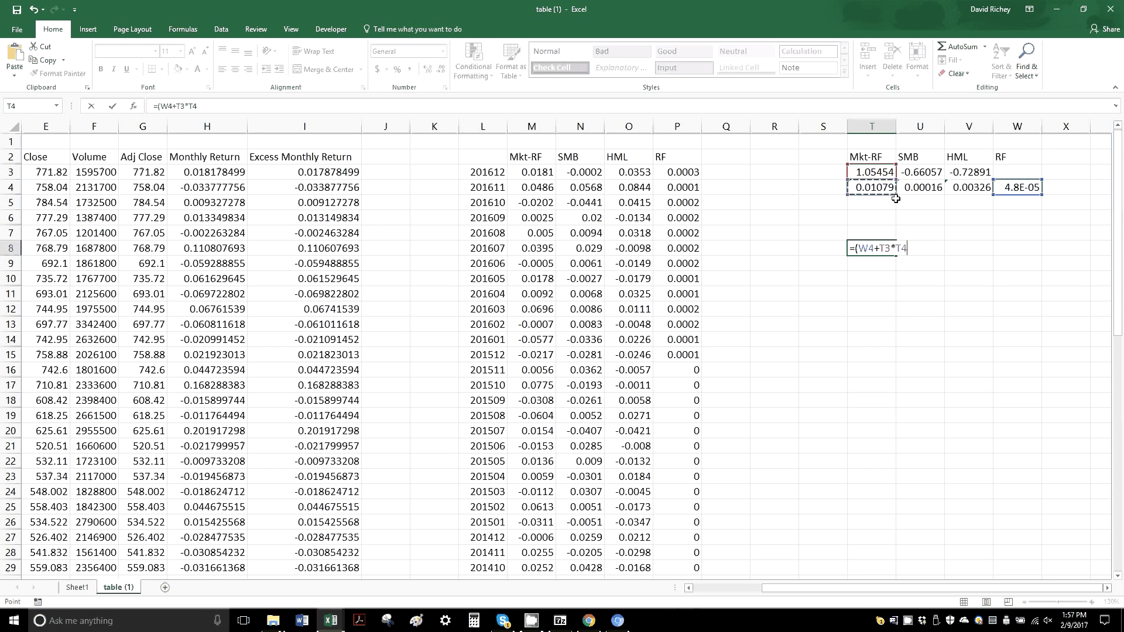
Add the SMB and HML terms U3*U4 and V3*V4, and multiply the sum by 12
{"action": "type", "text": "+"}
{"action": "left_click", "coordinate": [919, 172]}
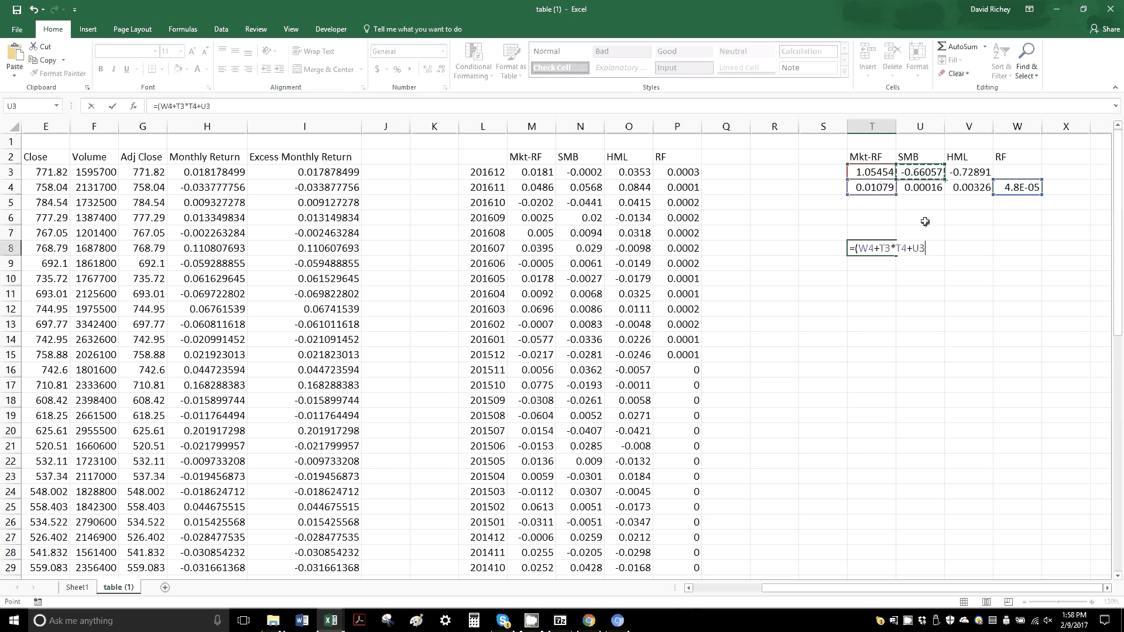
{"action": "type", "text": "*"}
{"action": "left_click", "coordinate": [925, 189]}
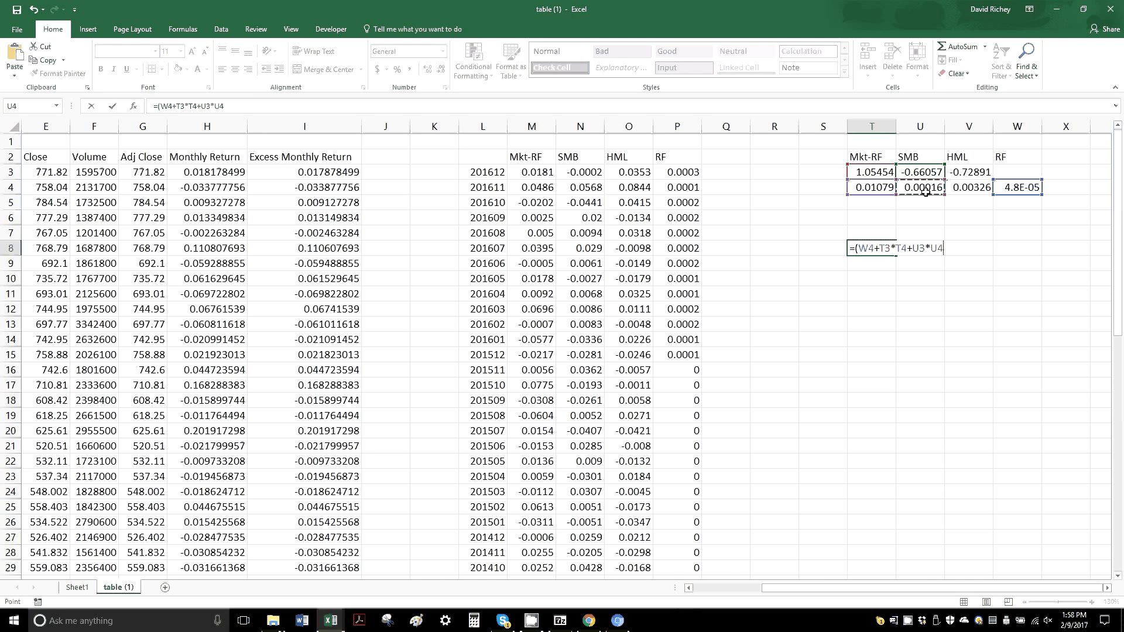
{"action": "type", "text": "+"}
{"action": "left_click", "coordinate": [978, 173]}
{"action": "type", "text": "*"}
{"action": "left_click", "coordinate": [976, 188]}
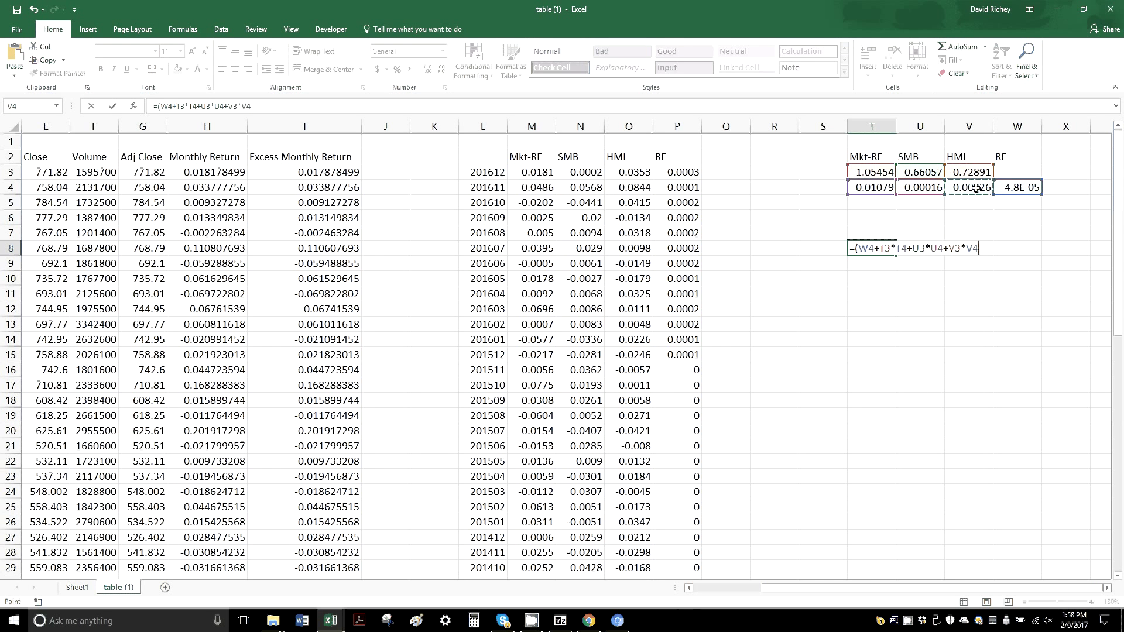
{"action": "type", "text": ")*12"}
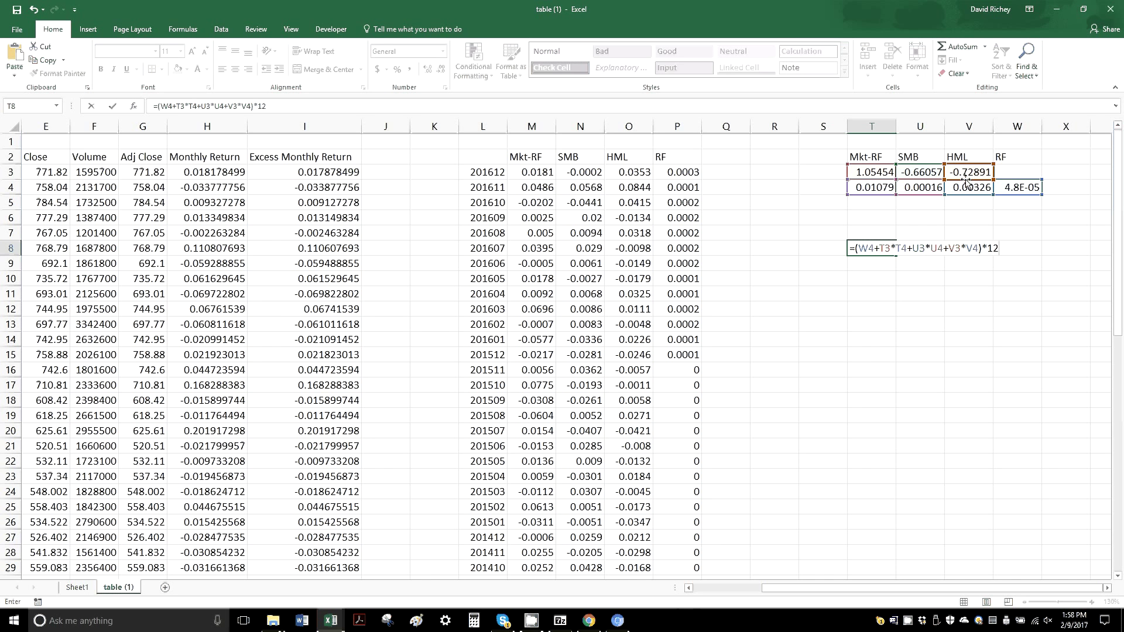
{"action": "key", "text": "Return"}
Format T8's 0.10731 result as a percentage, showing 10.73%
{"action": "left_click", "coordinate": [883, 248]}
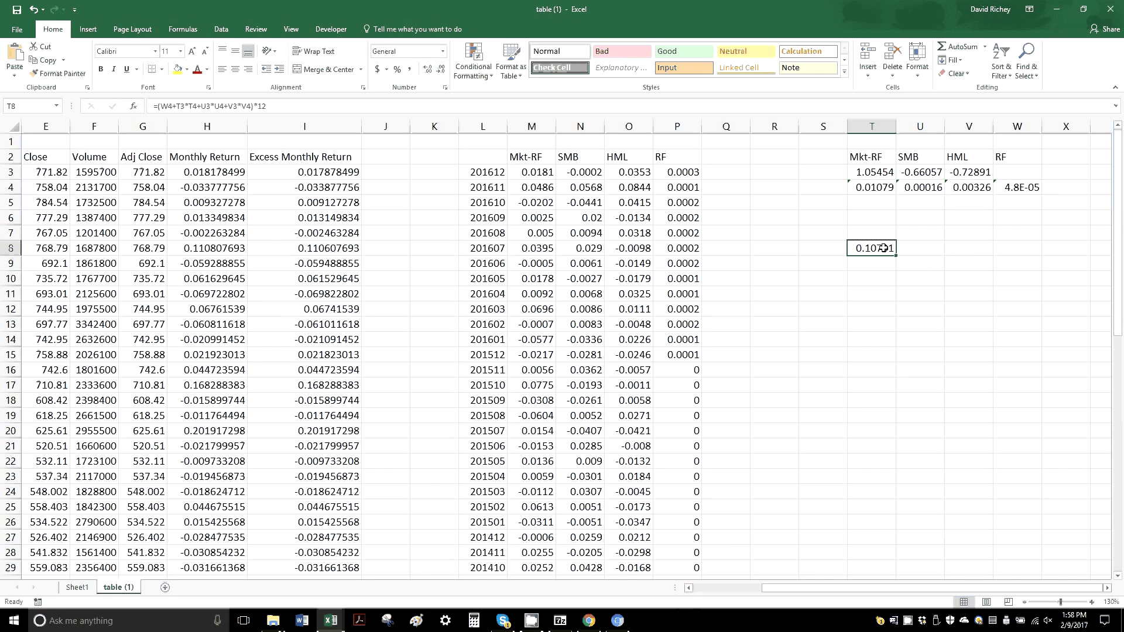
{"action": "left_click", "coordinate": [443, 54]}
{"action": "left_click", "coordinate": [418, 263]}
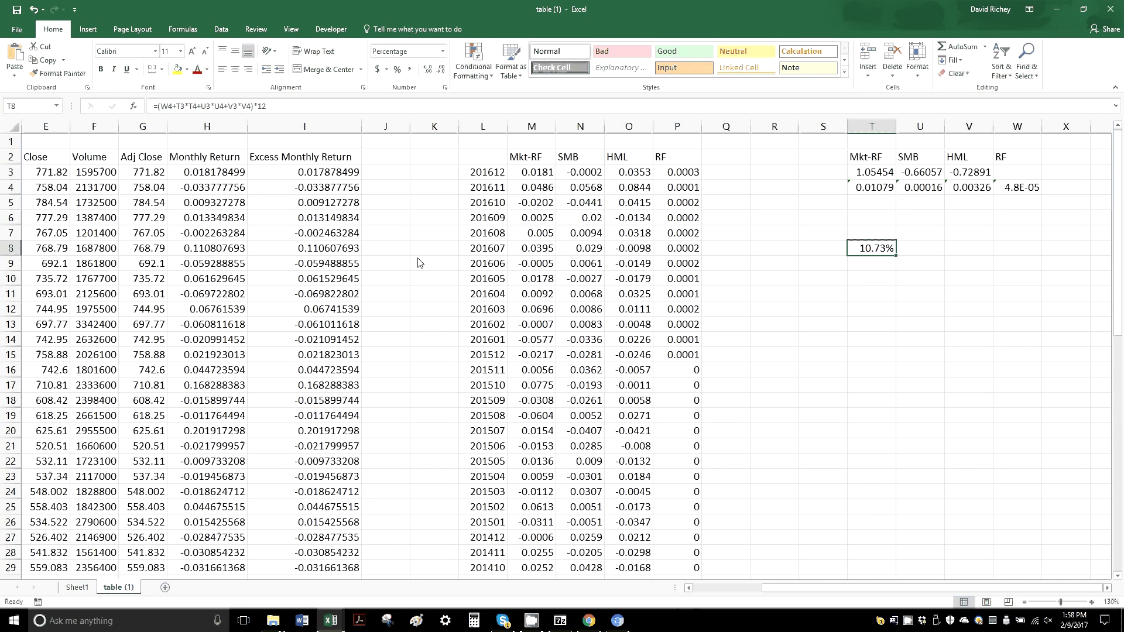